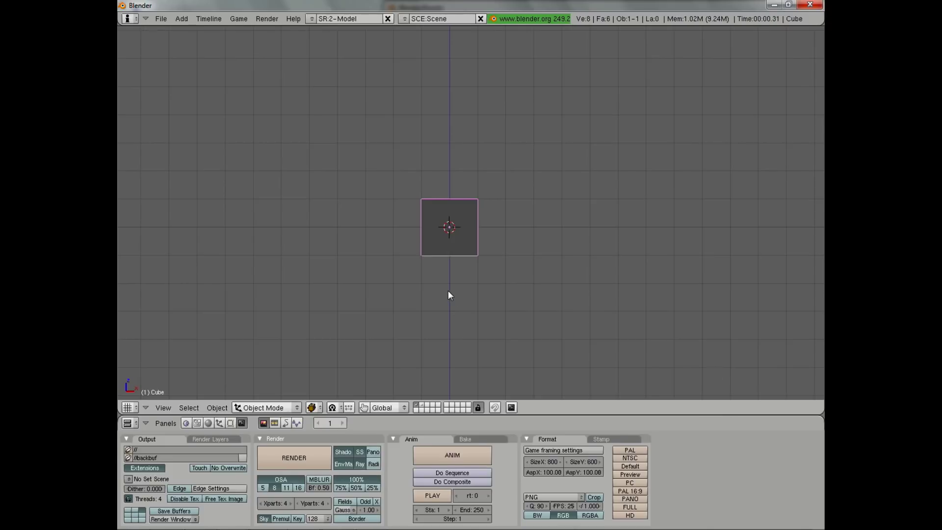
- Delete the default cube from the scene
middle_drag(448, 290, 365, 217)
key(x)
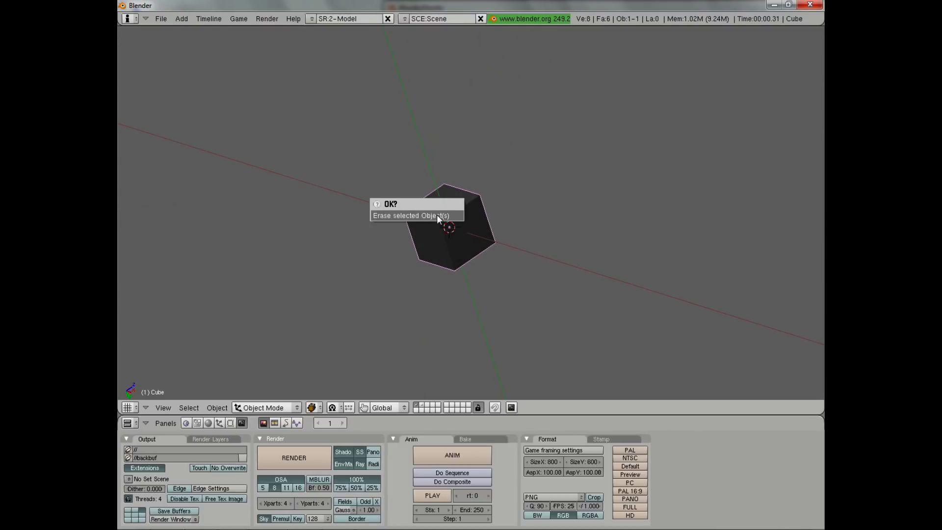
click(437, 219)
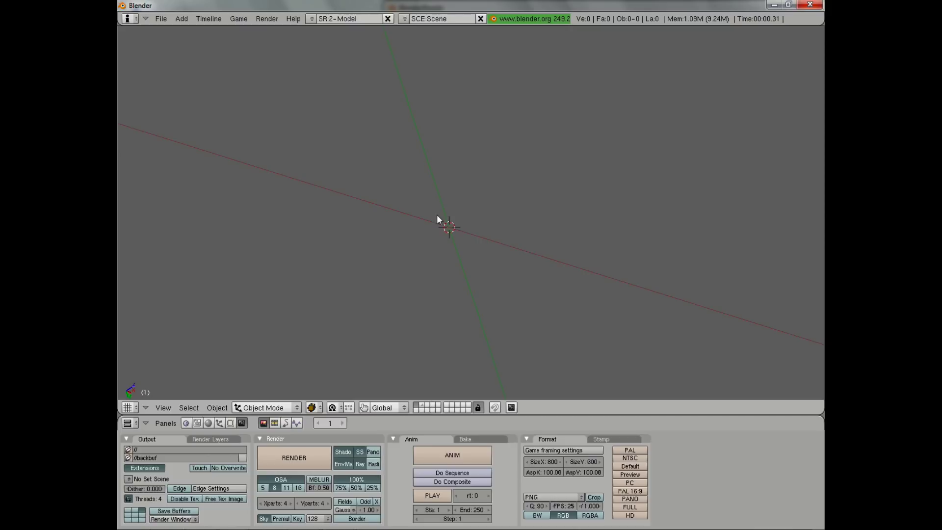
- Add a UV sphere mesh with 12 segments and 12 rings at the origin while in top view
key(KP_7)
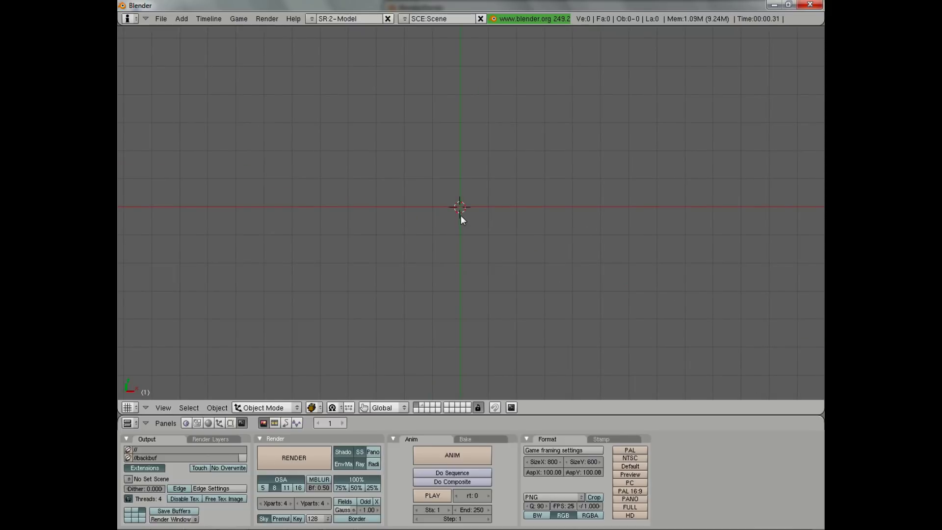
key(space)
mouse_move(501, 216)
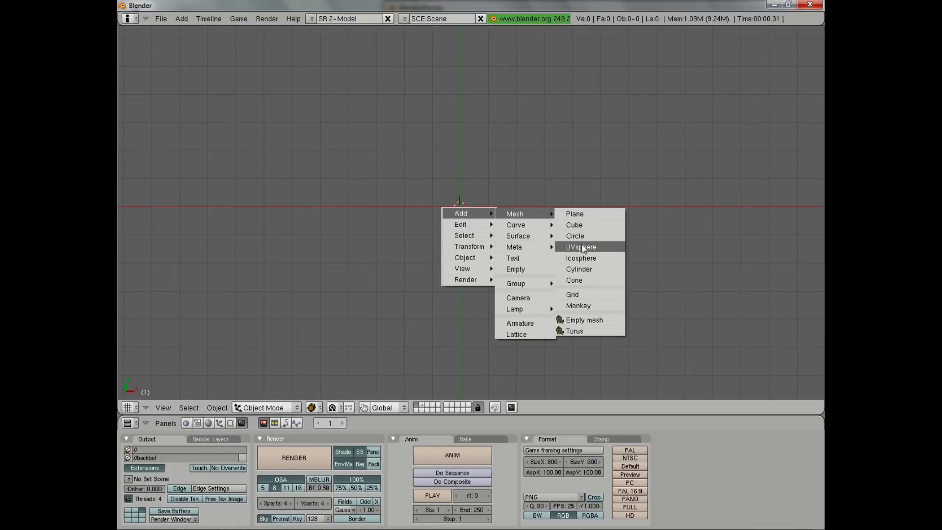
click(584, 248)
click(606, 242)
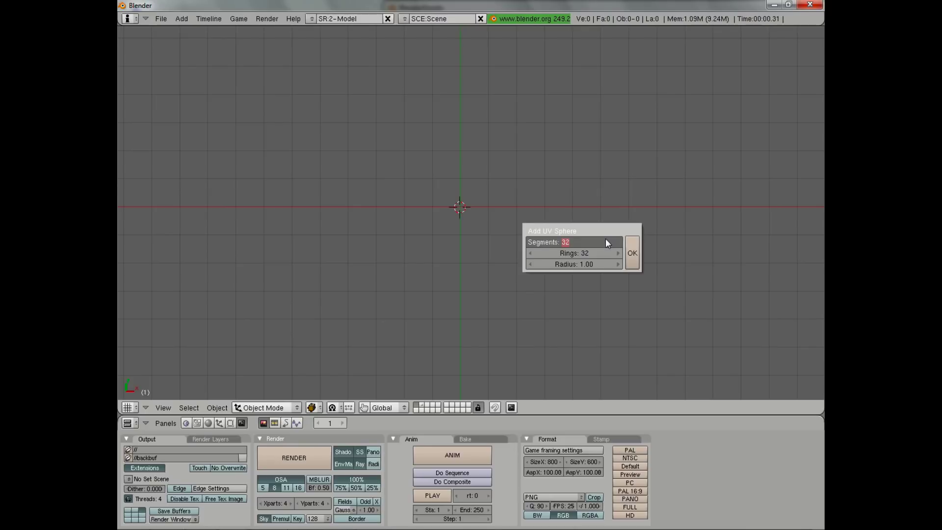
text(12)
key(Return)
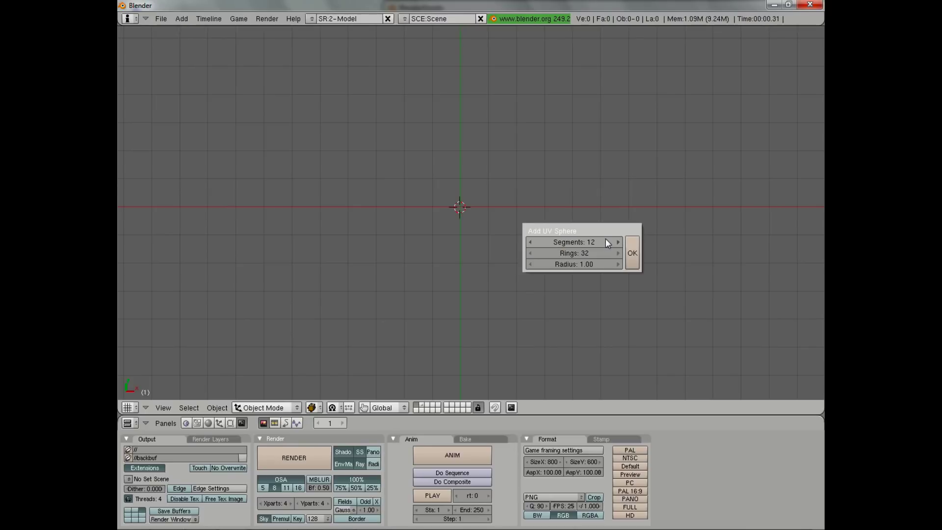
click(600, 252)
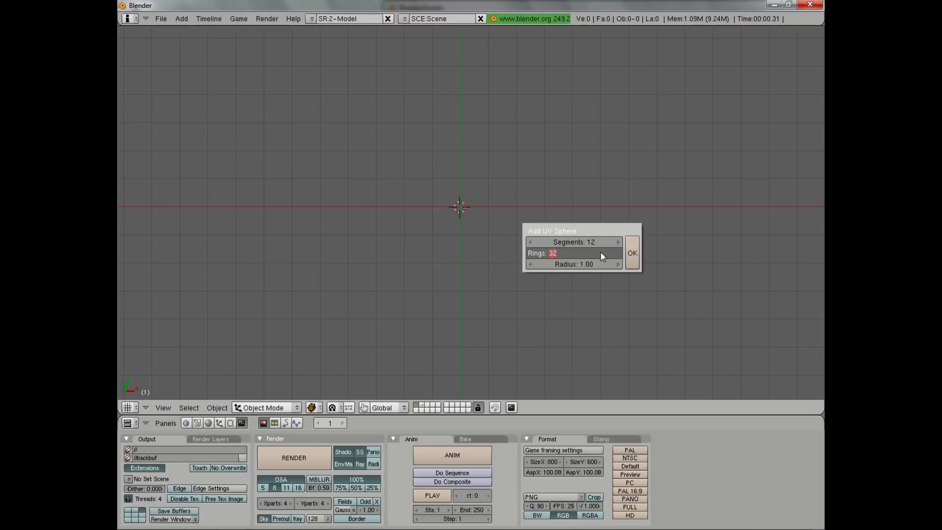
text(12)
key(Return)
key(Return)
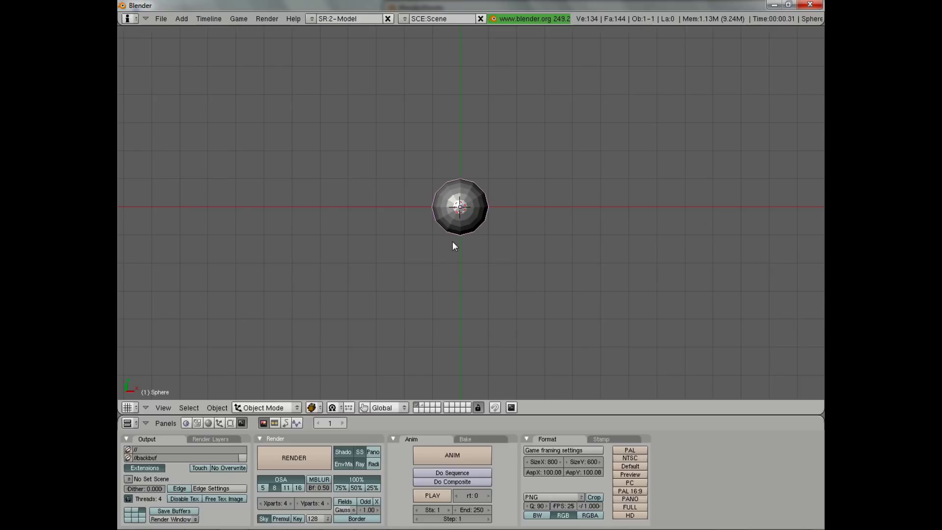
- In Edit Mode, delete the sphere's vertices on the -X and +Y sides, keeping only the +X, -Y quarter
key(Tab)
scroll(457, 255, up, 6)
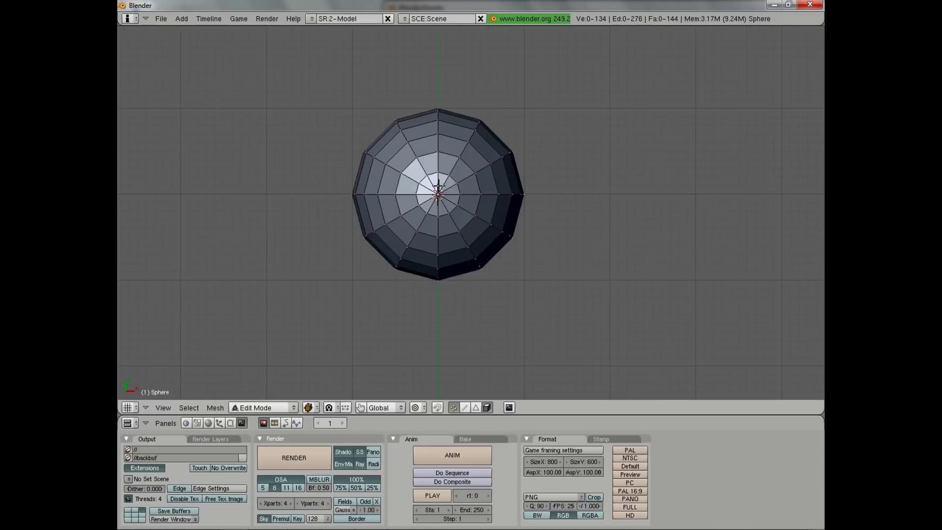
key(z)
key(b)
drag(258, 53, 664, 191)
shift+middle_drag(396, 231, 410, 252)
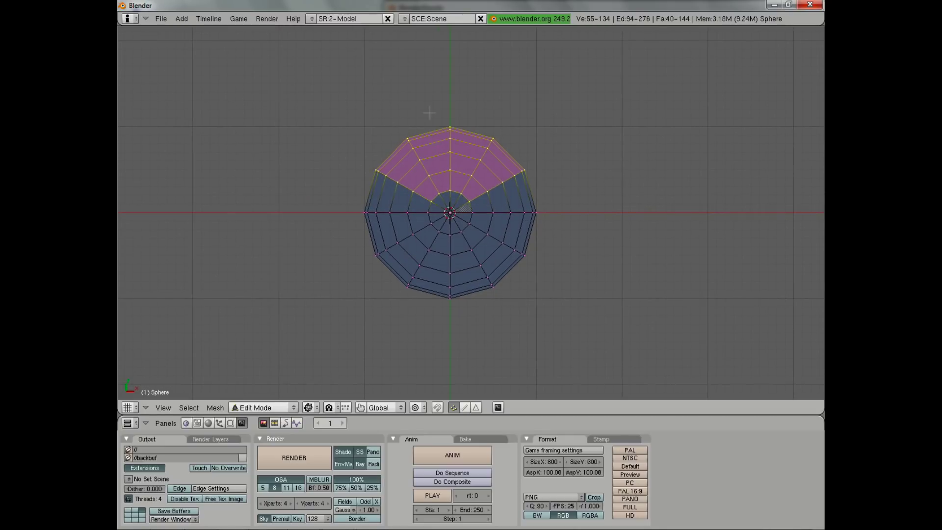
drag(447, 57, 129, 430)
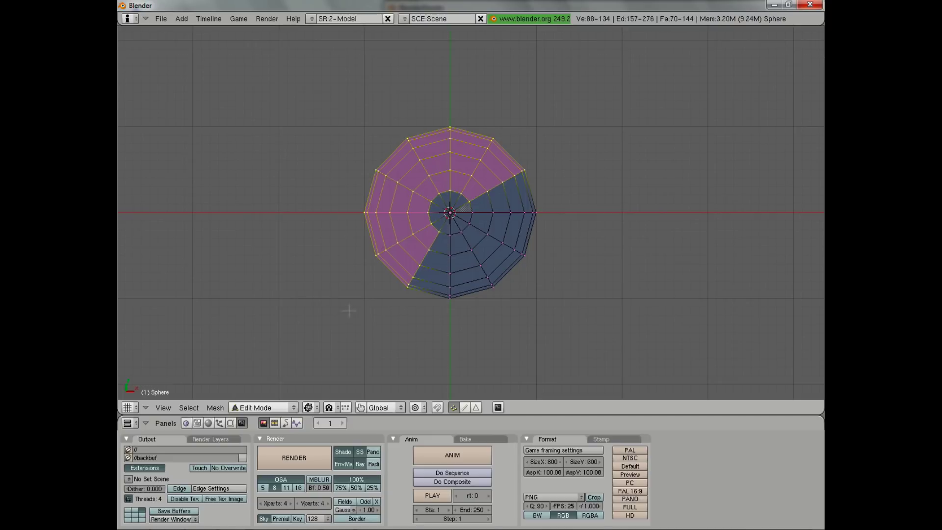
key(x)
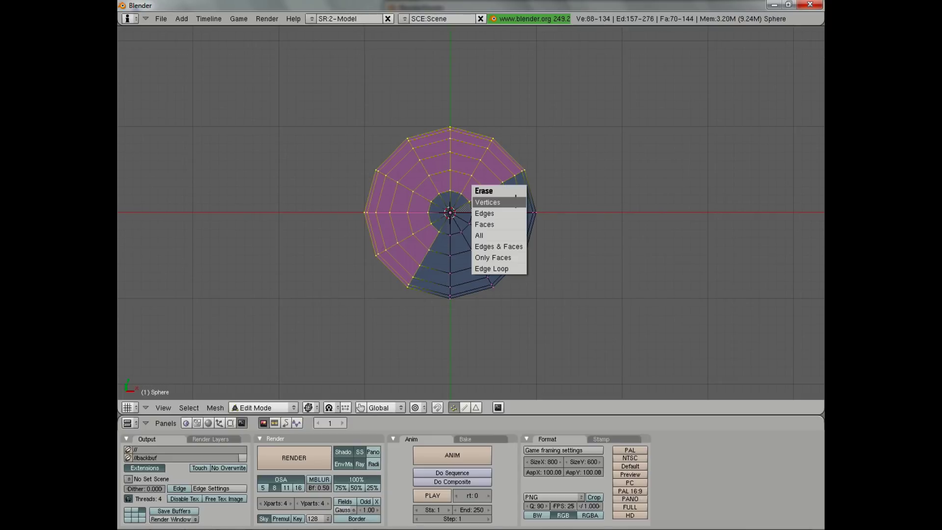
click(515, 202)
mouse_move(459, 219)
middle_down()
mouse_move(542, 190)
mouse_move(466, 280)
mouse_move(490, 288)
mouse_move(532, 214)
mouse_move(520, 215)
middle_up()
key(z)
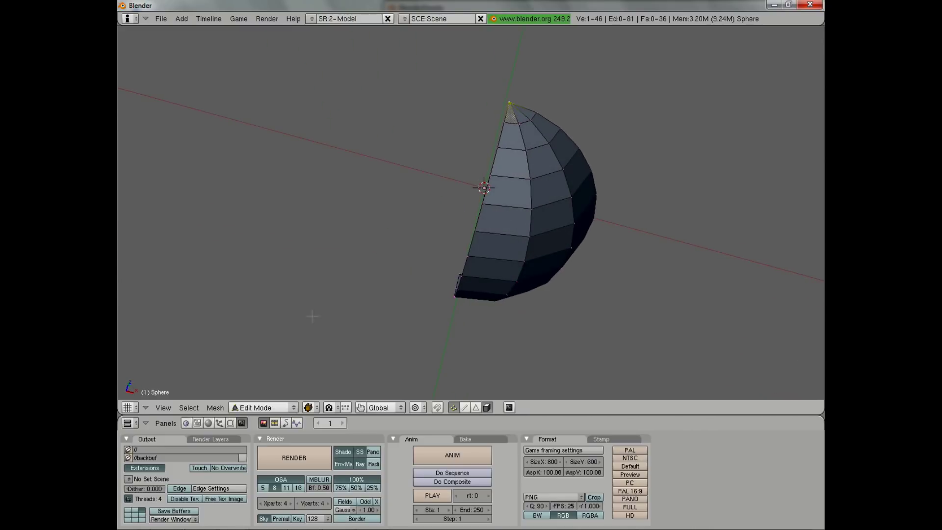
- Add a Mirror modifier to the quarter sphere and enable mirroring on the Y axis in addition to X
click(230, 423)
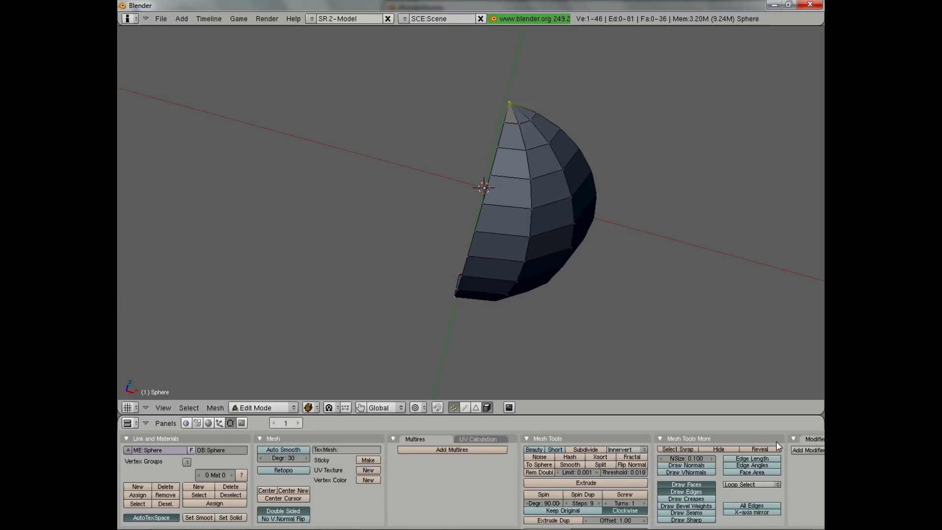
scroll(775, 441, right, 3)
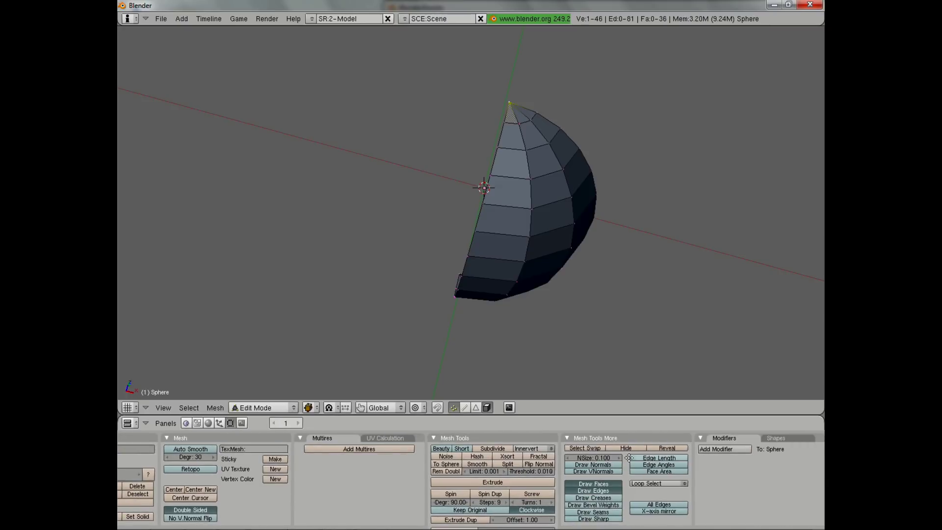
click(724, 450)
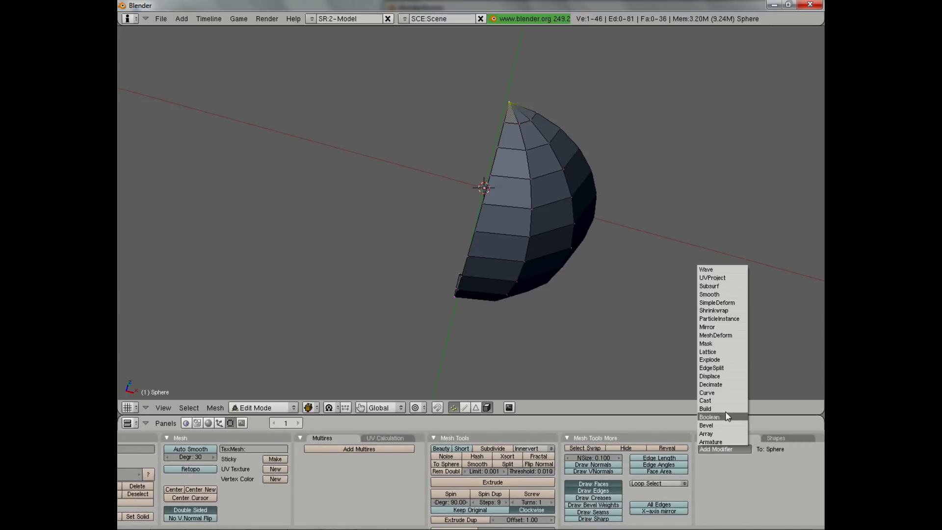
click(728, 327)
middle_drag(544, 219, 522, 319)
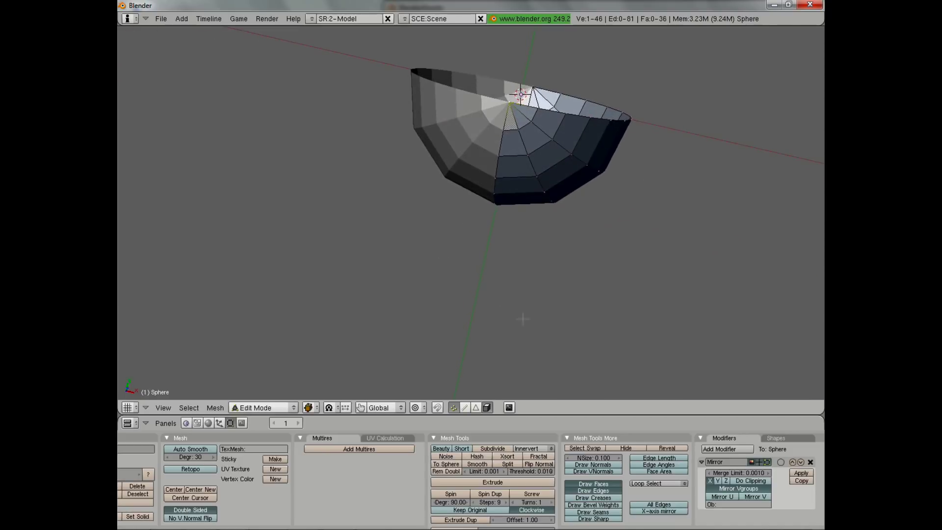
click(719, 480)
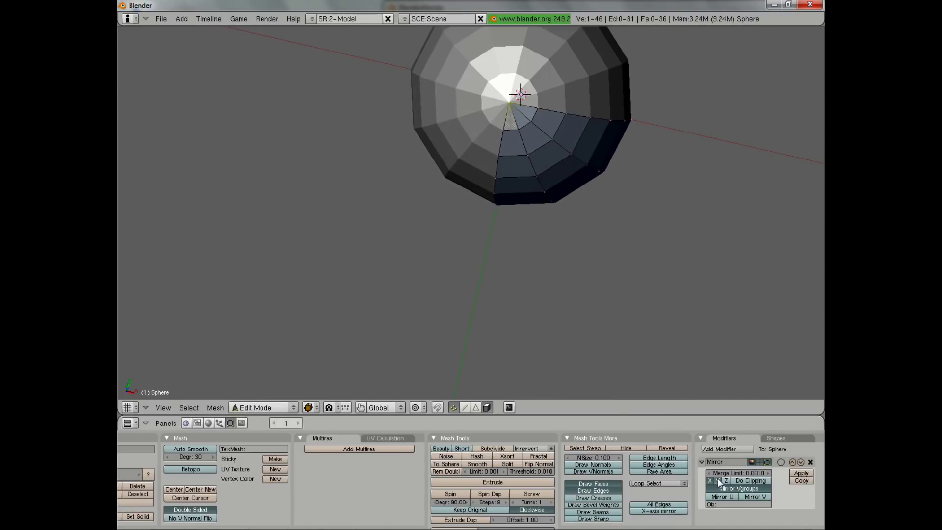
- Enable clipping on the Mirror modifier and apply it to the editing cage
middle_drag(485, 274, 516, 214)
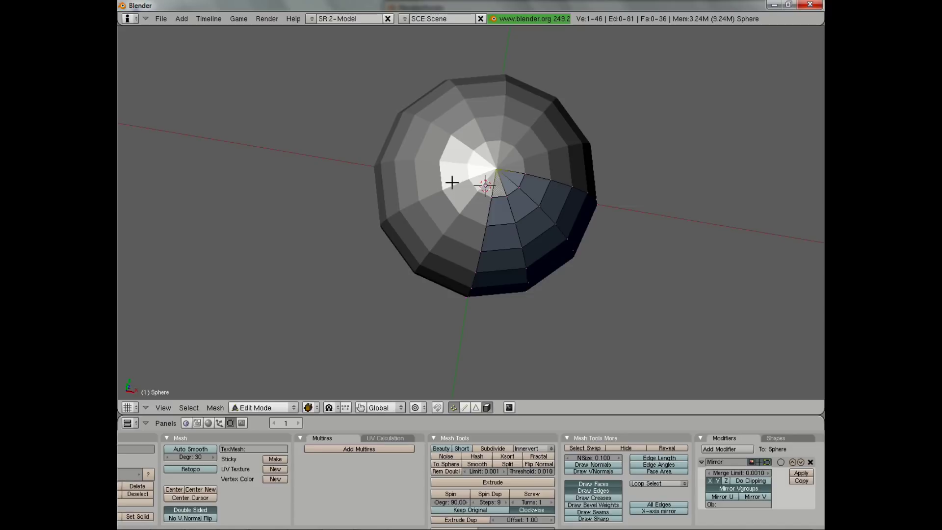
middle_drag(491, 124, 472, 321)
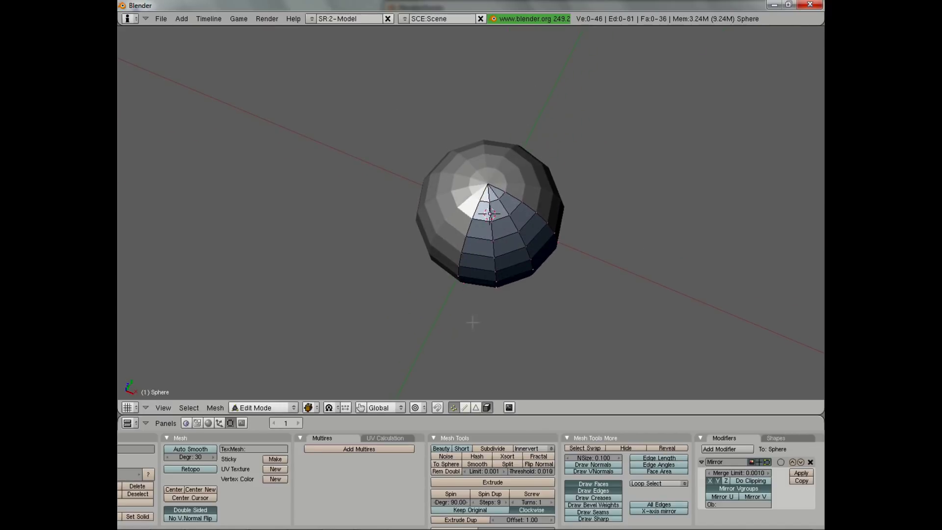
middle_drag(503, 281, 505, 233)
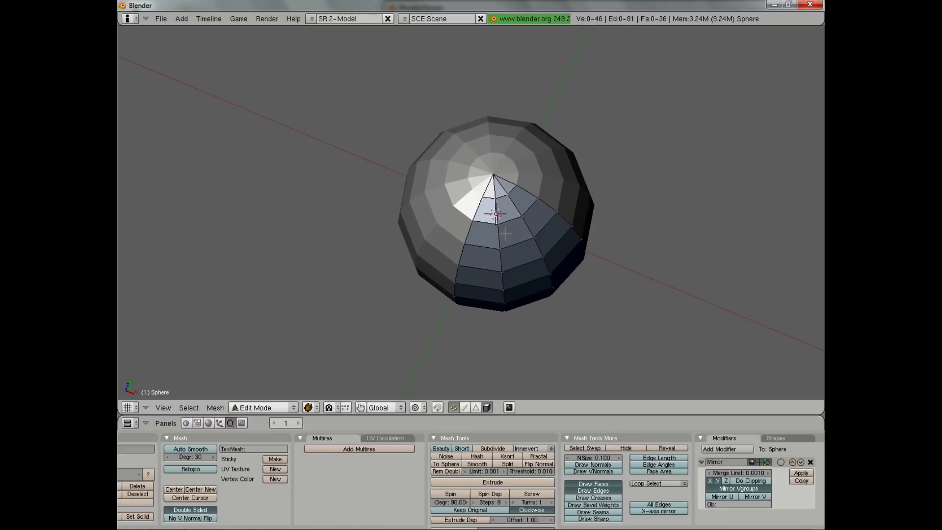
middle_drag(489, 177, 469, 211)
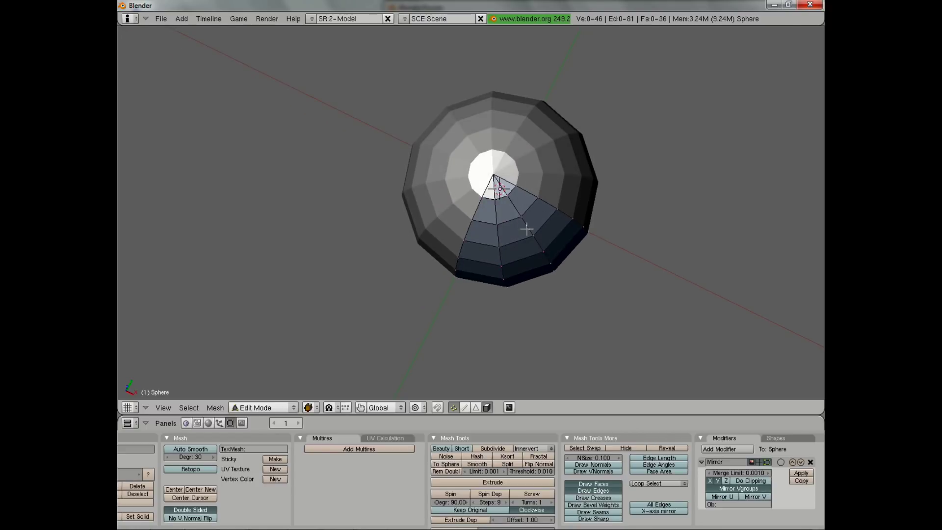
middle_drag(468, 297, 474, 361)
middle_drag(474, 194, 464, 198)
shift+middle_drag(456, 278, 430, 250)
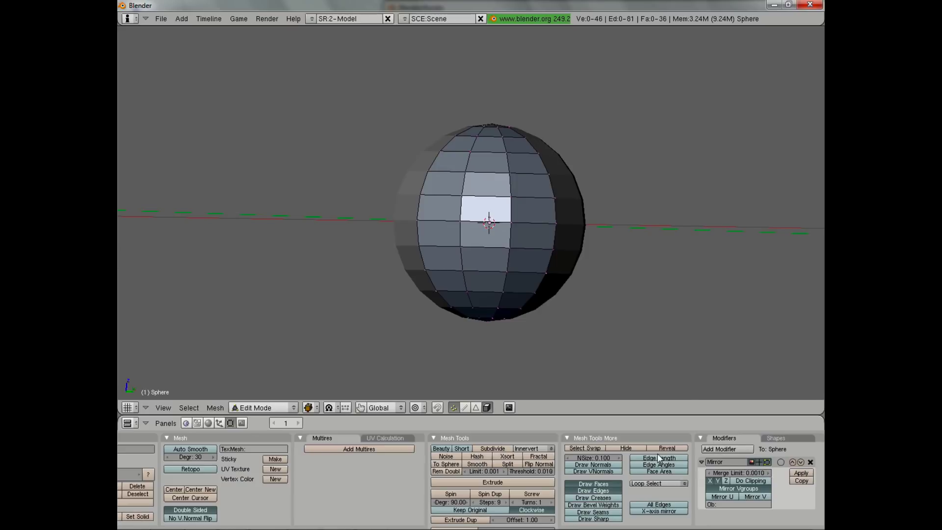
click(760, 481)
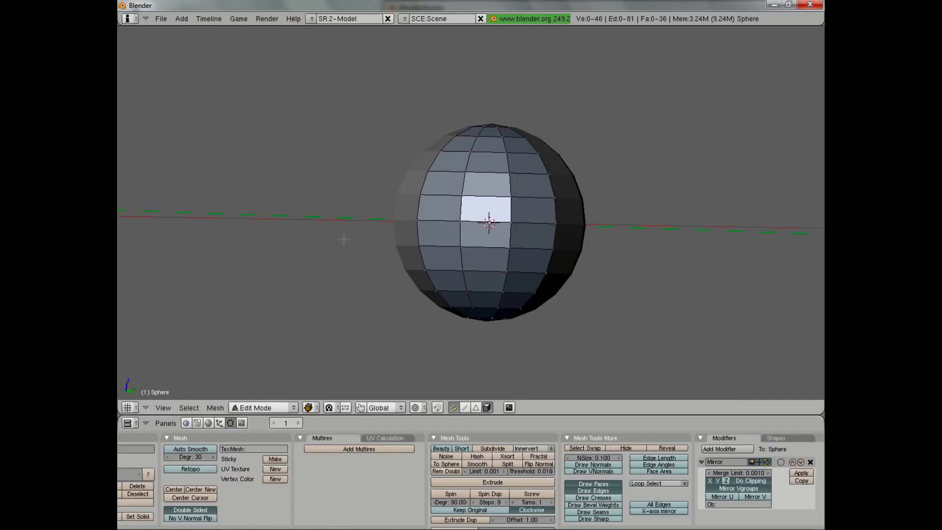
click(780, 462)
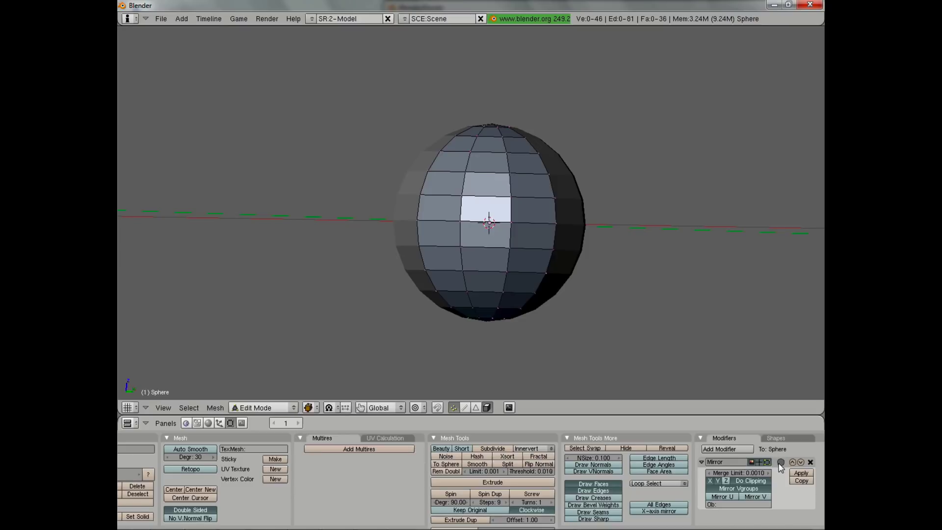
- Select the whole mesh in front view and scale it down along global Z into a flattened ellipsoid
key(KP_1)
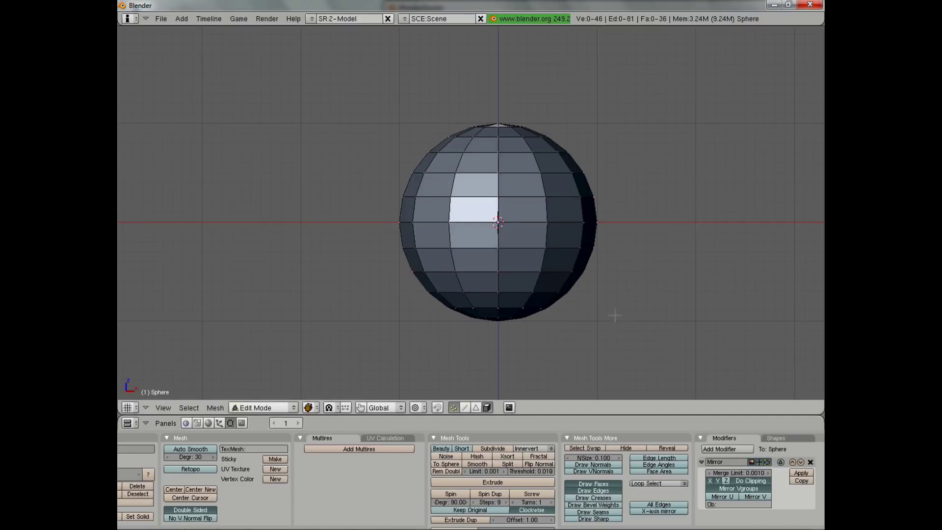
shift+middle_drag(615, 315, 547, 261)
key(a)
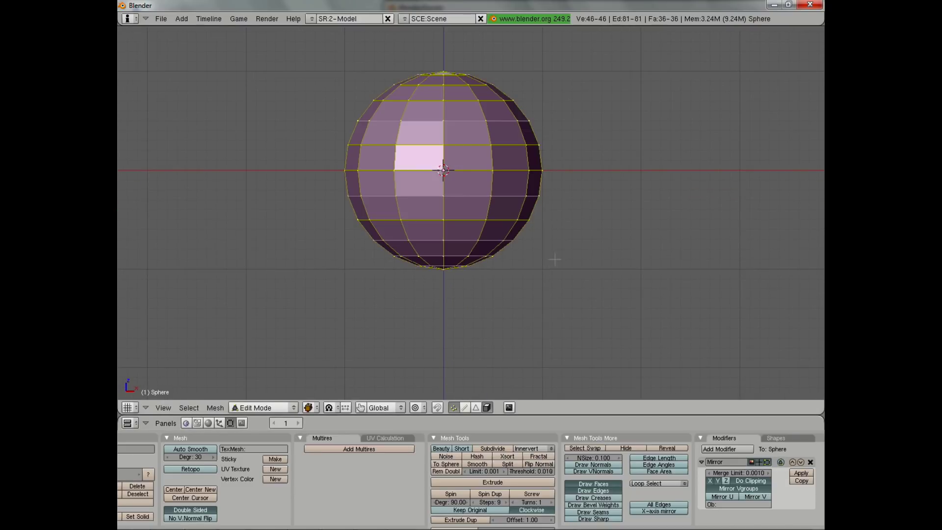
key(s)
key(z)
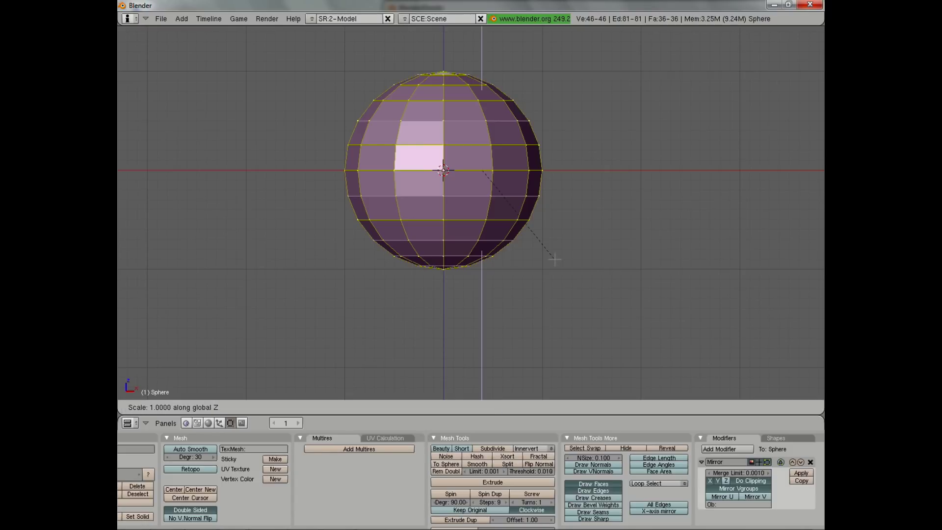
click(544, 223)
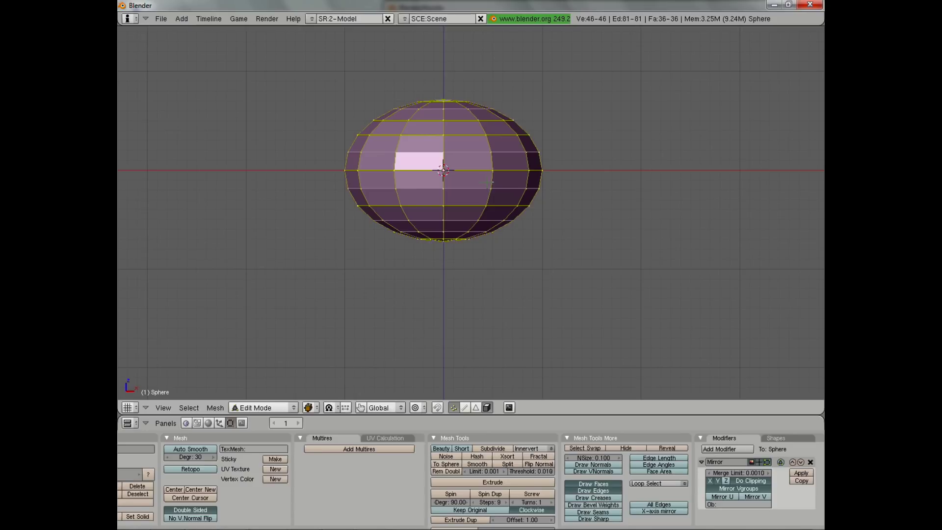
- Deselect the mesh and select the five horizontal edge loops around the middle of the flattened ellipsoid in front view
scroll(529, 181, up, 1)
key(a)
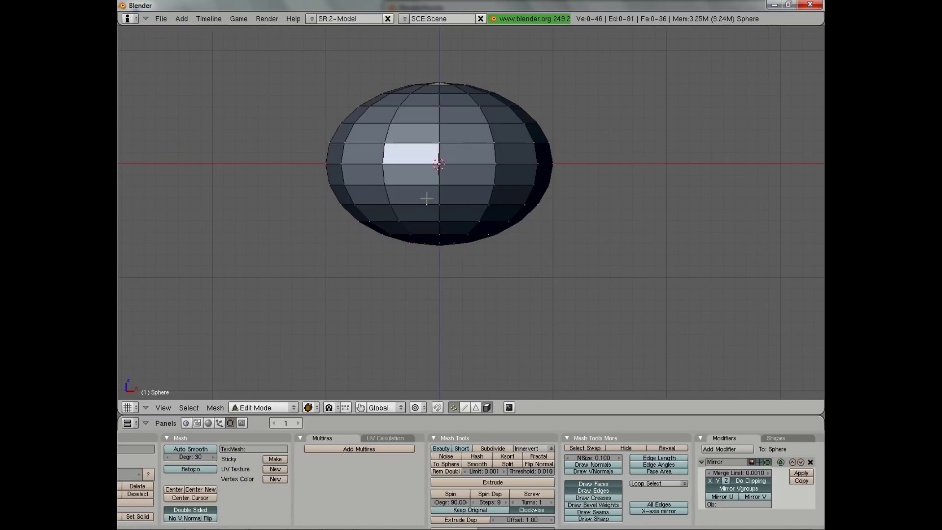
alt+right_click(456, 195)
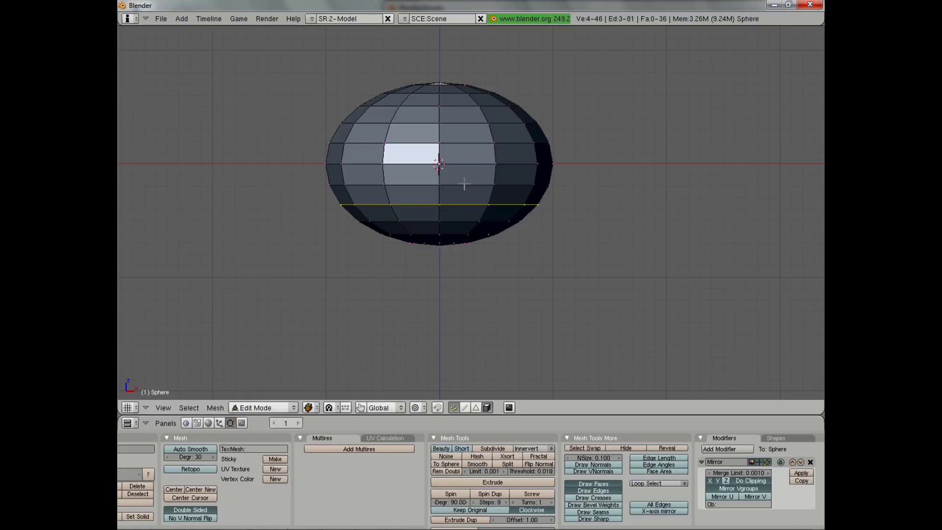
alt+shift+right_click(461, 185)
alt+shift+right_click(466, 165)
alt+shift+right_click(470, 143)
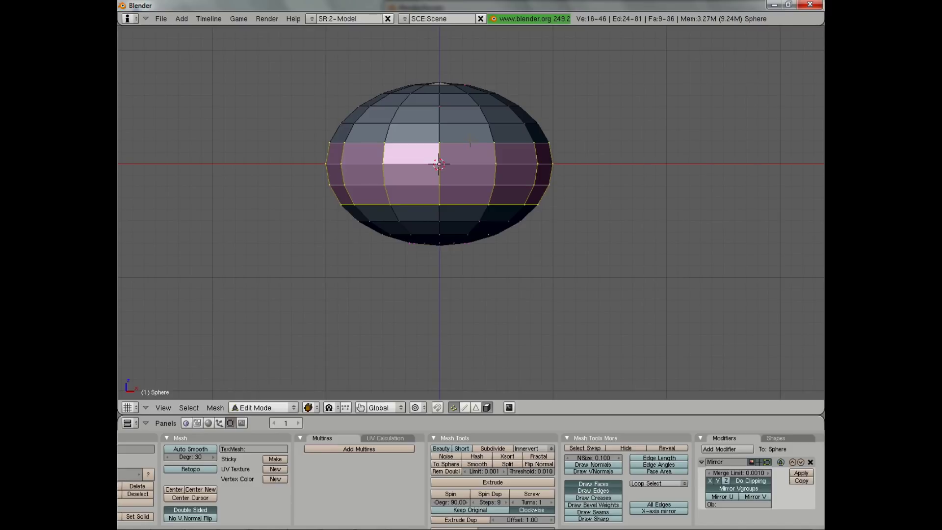
alt+shift+right_click(468, 129)
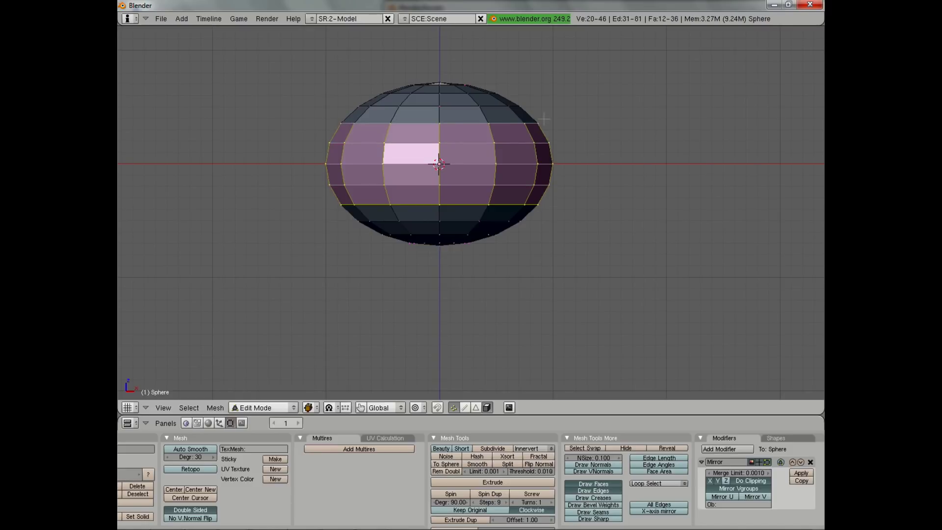
- Enable proportional editing and scale the selected loops along global Z by about 1.18 to flatten the top and base
key(o)
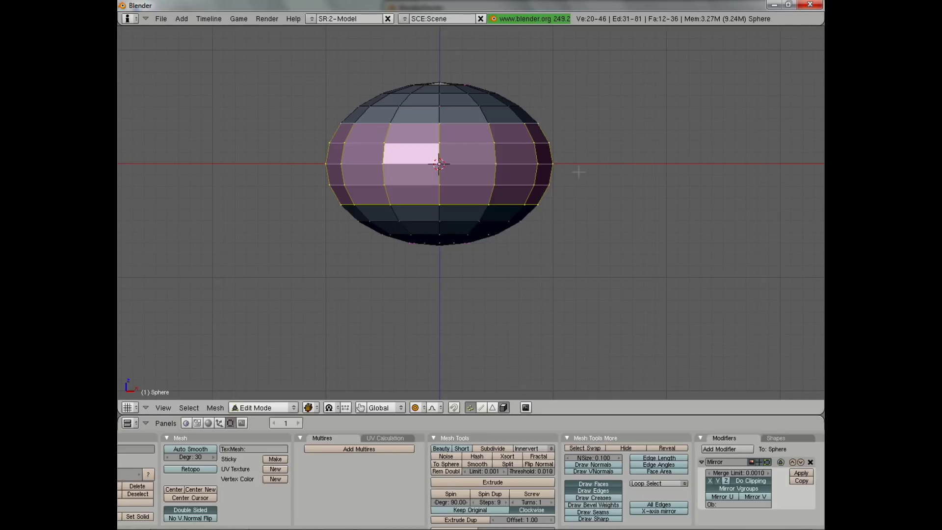
key(s)
key(z)
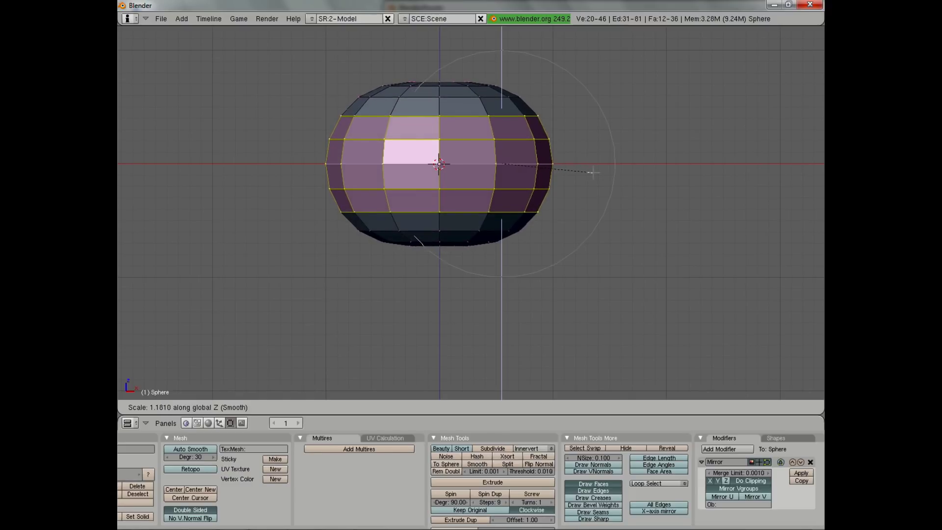
click(592, 173)
- In Object Mode, add a Subsurf modifier with Levels 2 and Optimal Draw on, and give the sphere smooth shading
middle_drag(547, 134, 491, 175)
key(Tab)
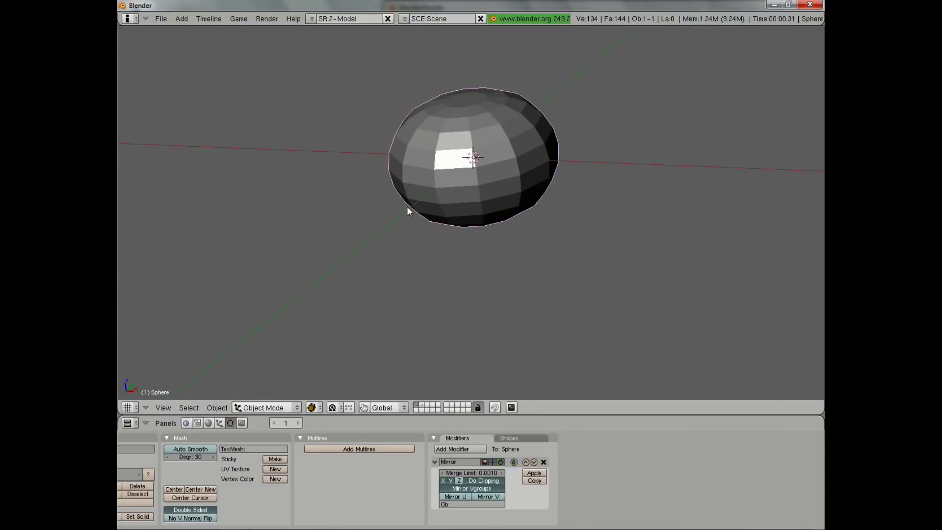
mouse_move(407, 206)
middle_down()
mouse_move(430, 264)
mouse_move(542, 231)
mouse_move(634, 182)
mouse_move(558, 169)
mouse_move(489, 193)
mouse_move(433, 245)
mouse_move(411, 288)
mouse_move(379, 151)
mouse_move(449, 191)
mouse_move(450, 253)
middle_up()
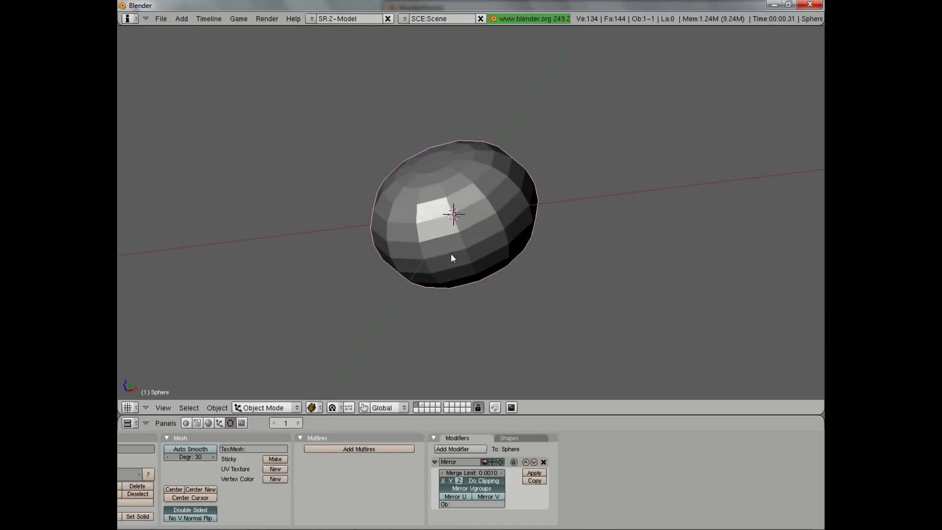
click(466, 450)
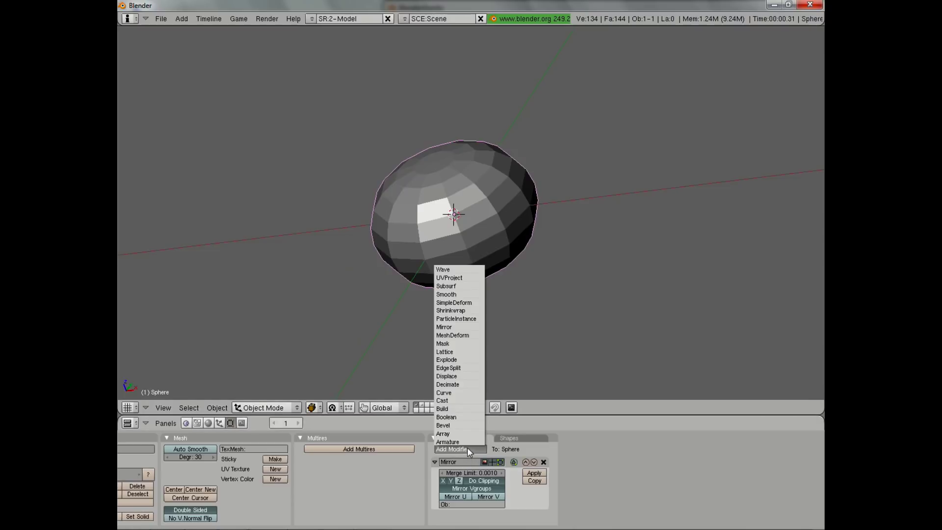
click(457, 286)
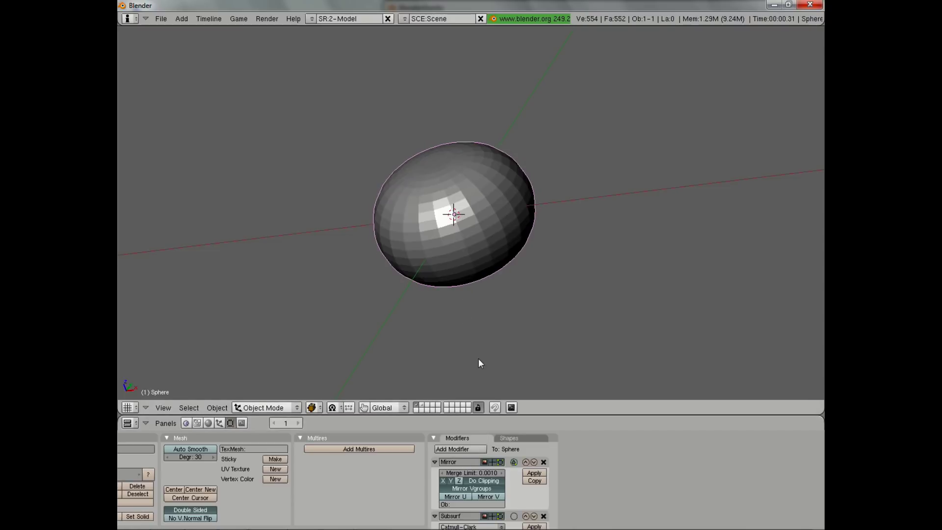
middle_drag(157, 507, 631, 448)
click(589, 497)
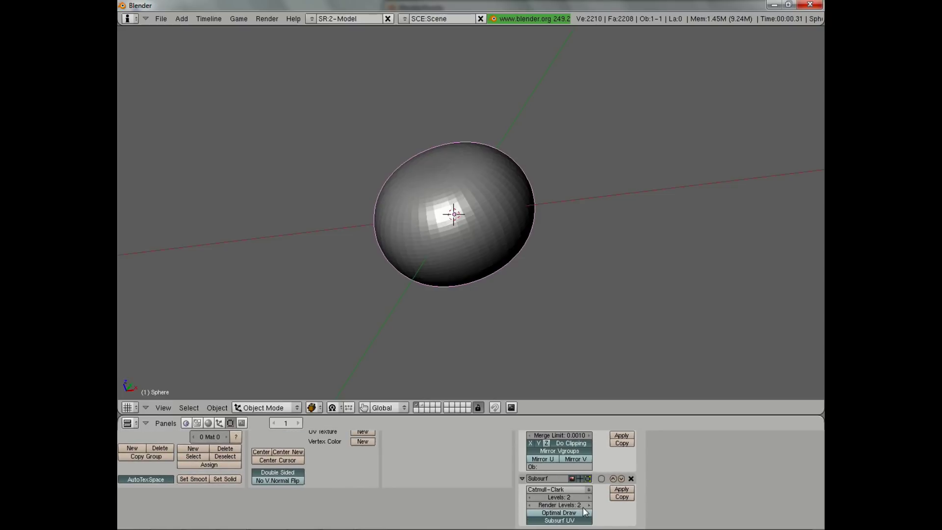
scroll(401, 459, up, 2)
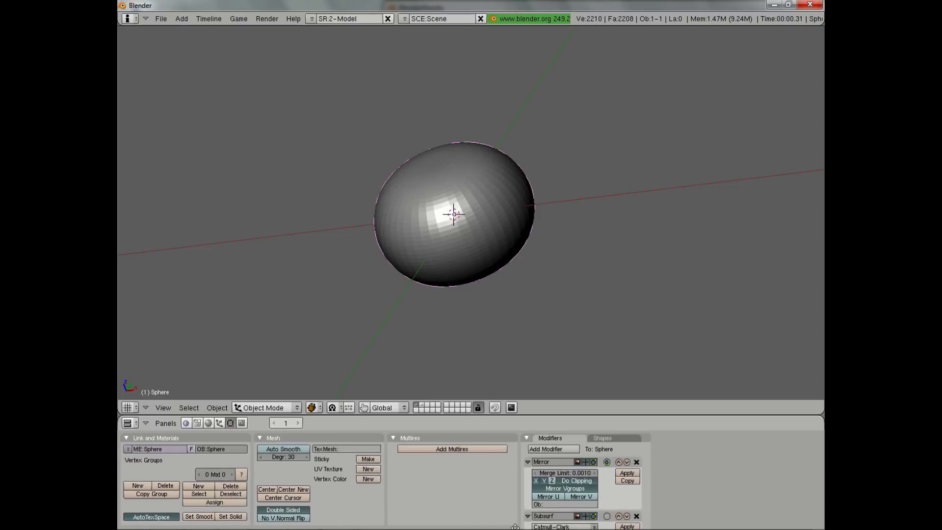
click(198, 516)
click(527, 462)
- Return to Edit Mode in top view and stop applying the Mirror modifier to the editing cage
middle_drag(496, 313, 512, 200)
key(Tab)
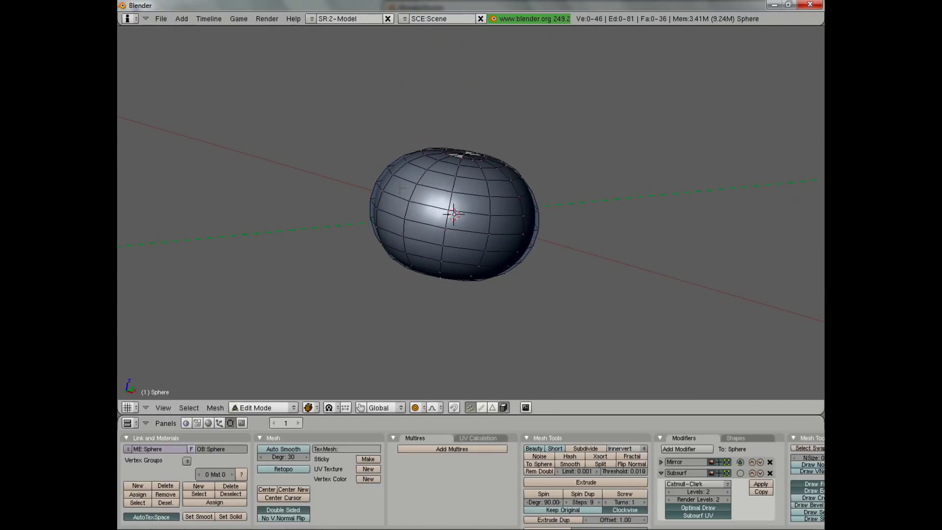
key(KP_7)
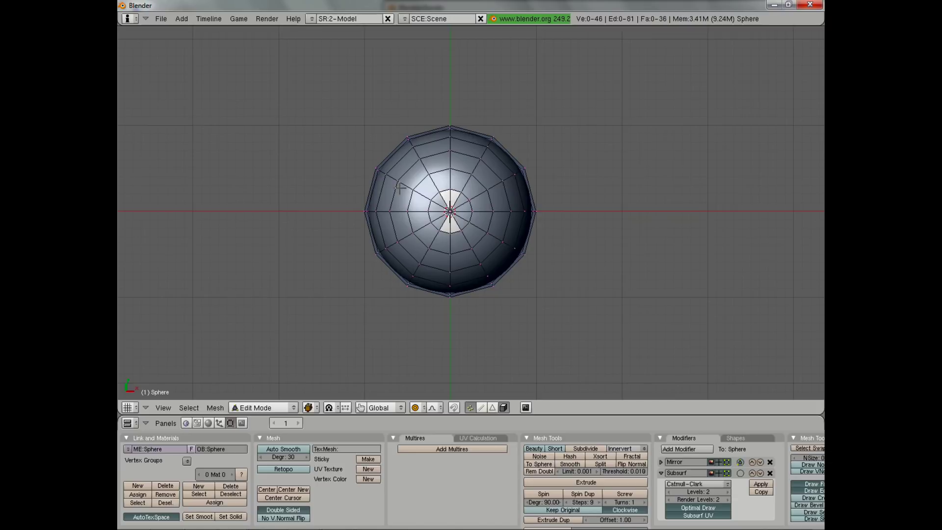
click(741, 462)
- Cut a vertical edge loop through the middle segment of the quarter mesh and turn off proportional editing
shift+middle_drag(574, 238, 540, 205)
scroll(540, 204, up, 3)
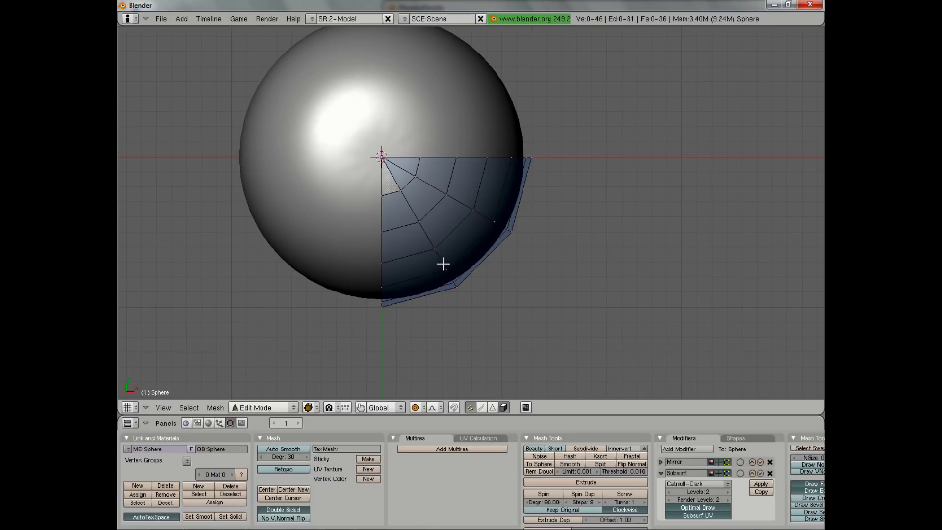
key(ctrl+r)
click(487, 264)
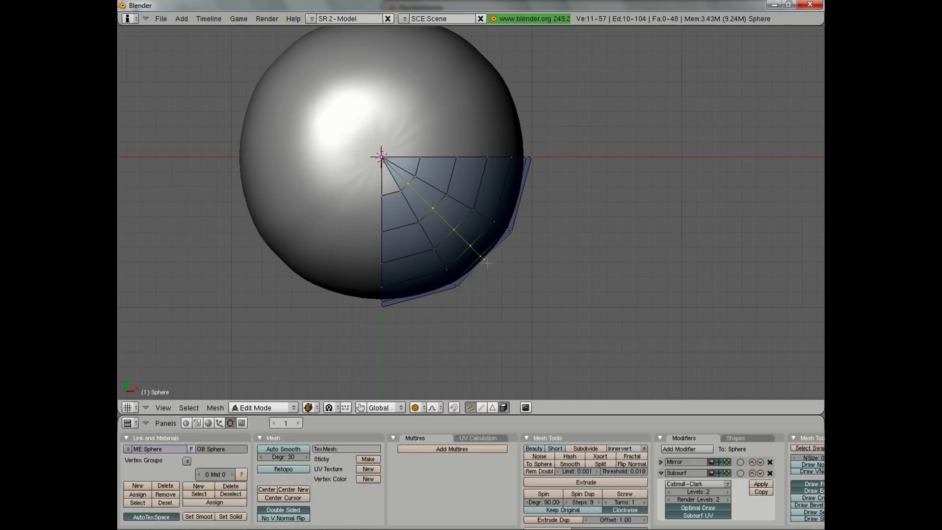
key(s)
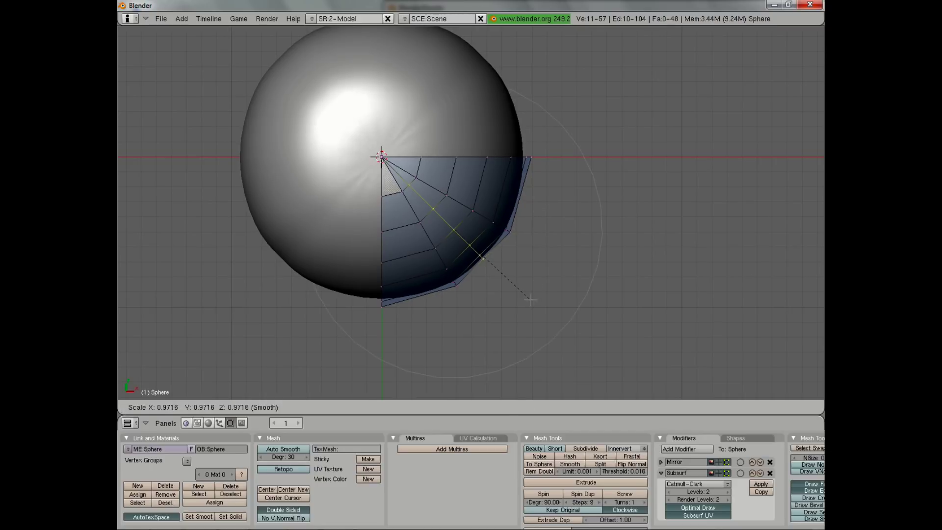
key(Escape)
key(o)
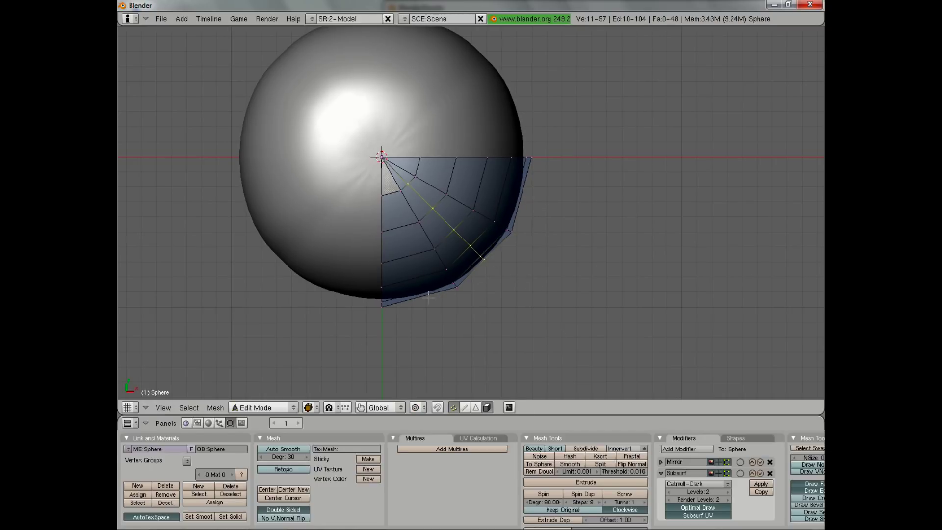
- Set the pivot to the 3D cursor and scale the middle segment's new edge loop slightly inward to form a groove
middle_drag(428, 297, 441, 228)
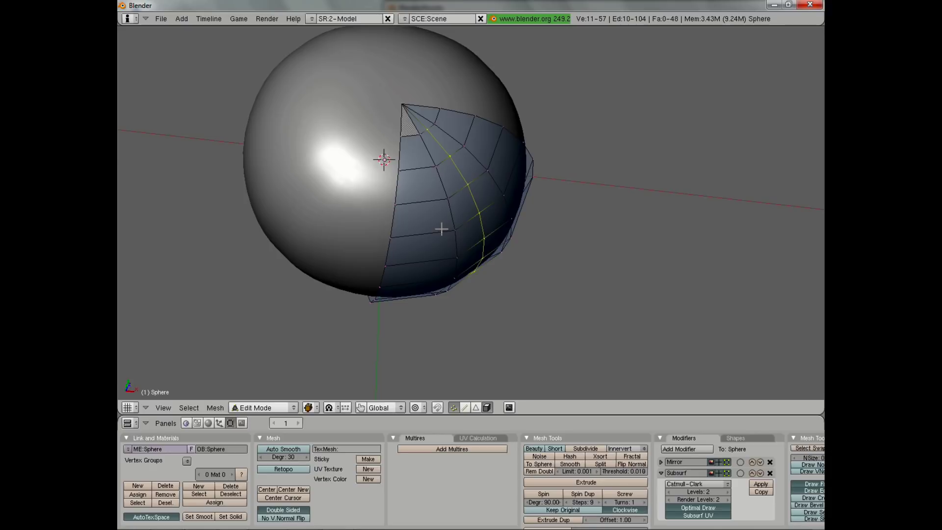
key(KP_7)
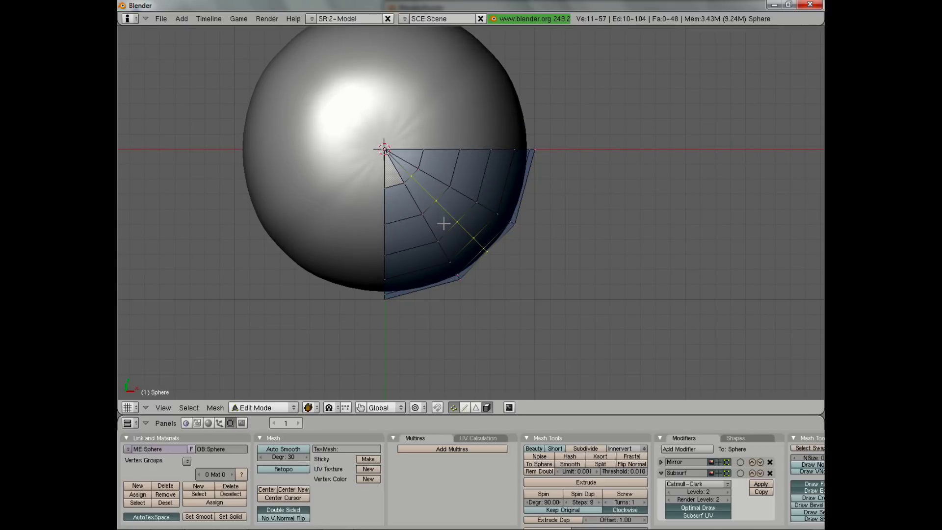
middle_drag(433, 275, 401, 195)
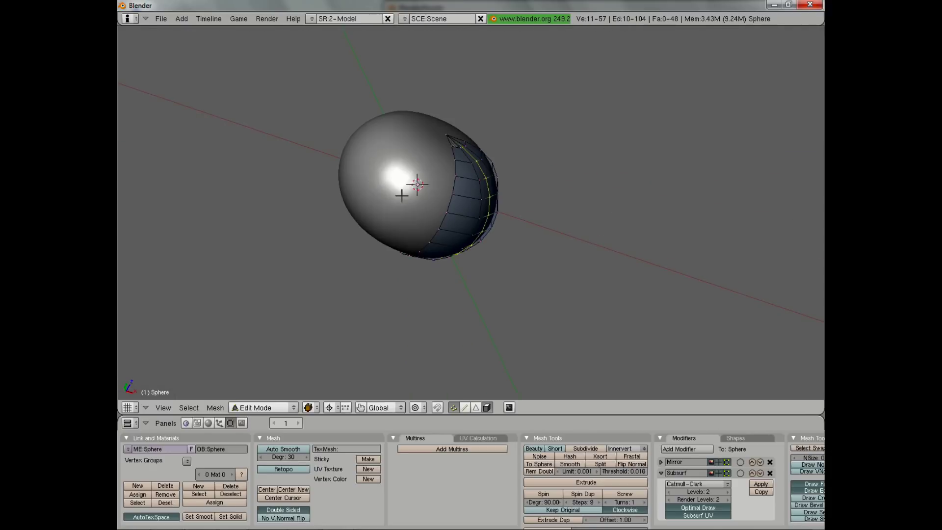
key(Home)
middle_drag(608, 195, 571, 196)
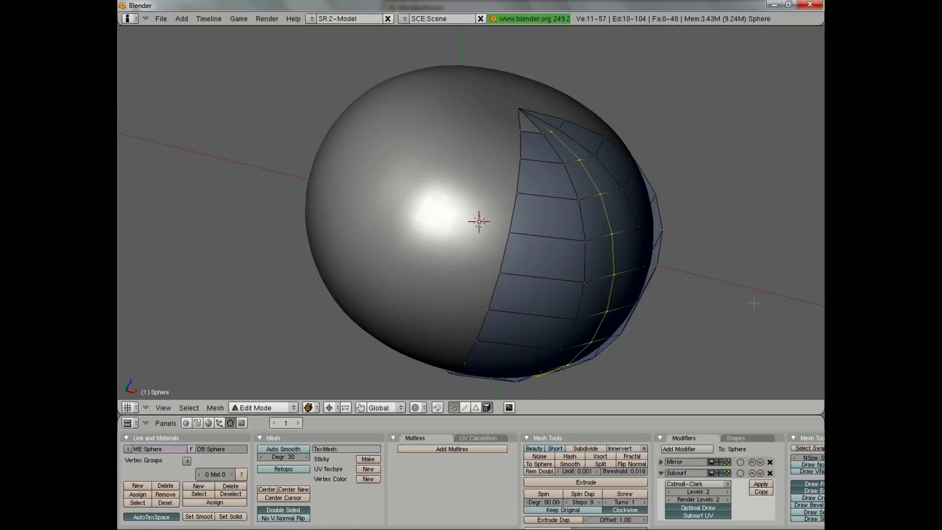
key(s)
click(753, 306)
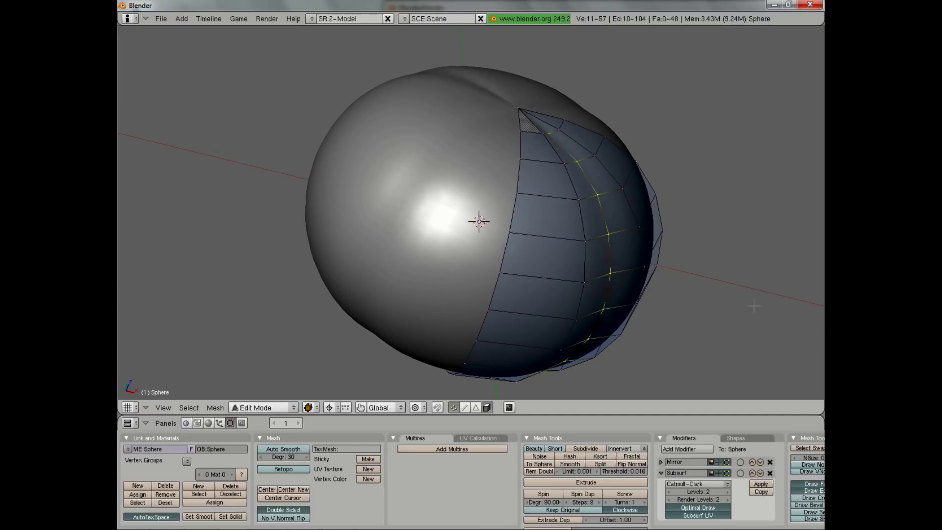
- Cut a vertical edge loop through the segment beside the X axis and scale it slightly inward as a second groove
middle_drag(536, 149, 584, 266)
key(a)
key(ctrl+r)
double_click(633, 252)
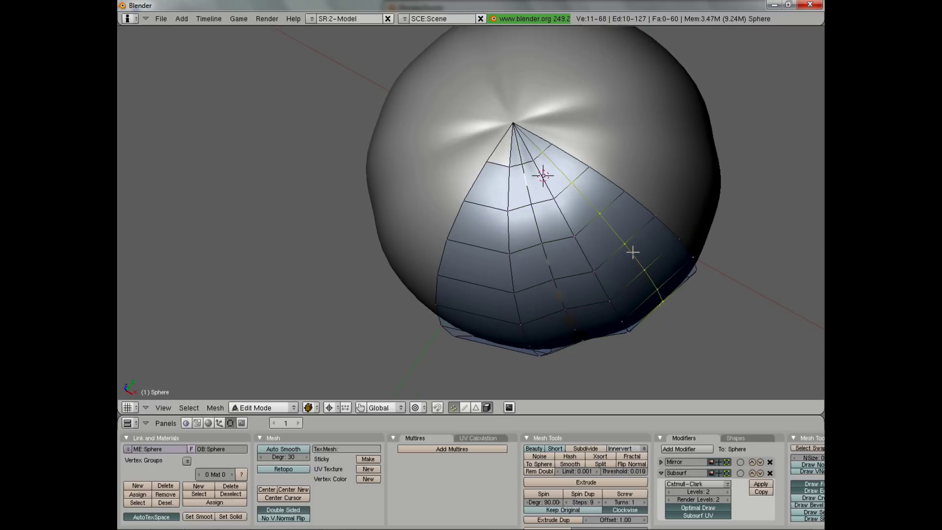
key(s)
click(710, 312)
key(a)
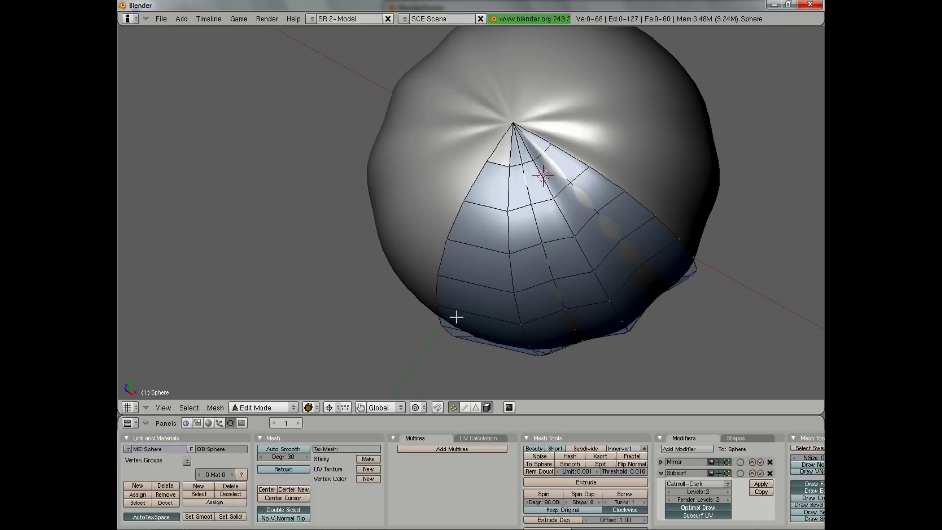
- Cut a vertical edge loop through the segment beside the Y axis and scale it inward to about 0.964
key(ctrl+r)
double_click(491, 277)
key(s)
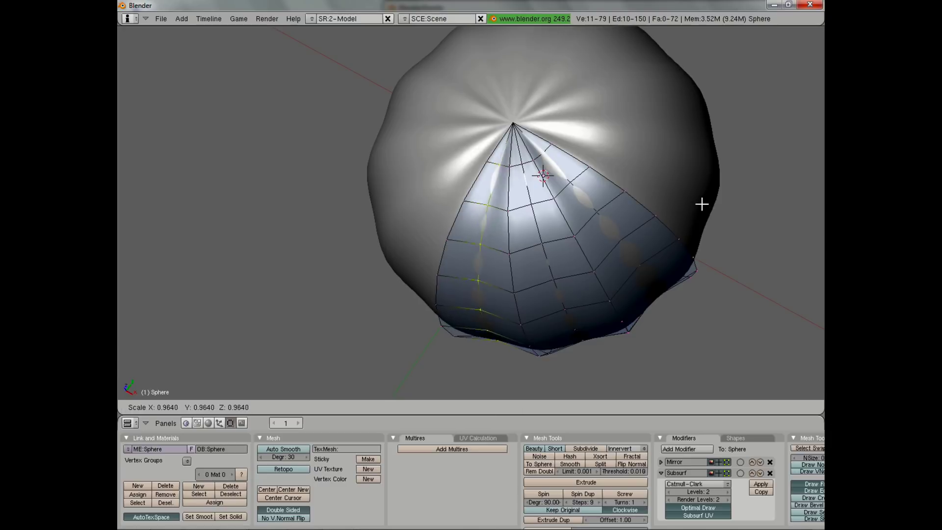
click(697, 202)
key(Tab)
middle_drag(472, 329, 577, 267)
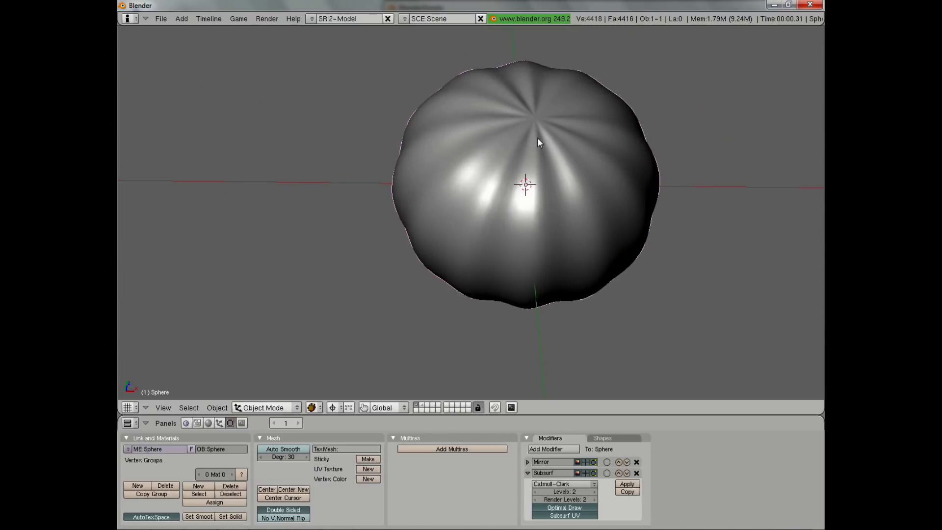
middle_drag(537, 142, 474, 301)
- In Edit Mode, cut an extra vertical edge loop between the groove beside the Y axis and its neighbouring ridge toward X
key(Tab)
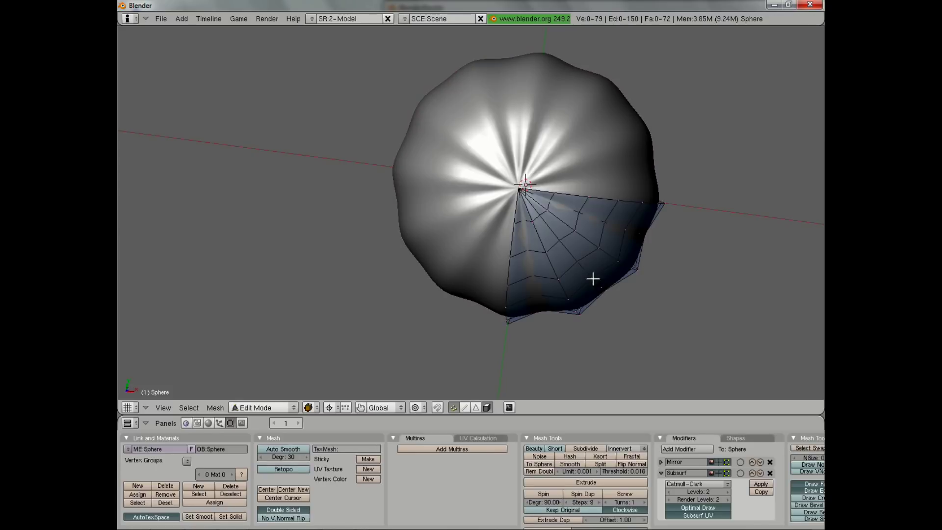
middle_drag(553, 301, 525, 286)
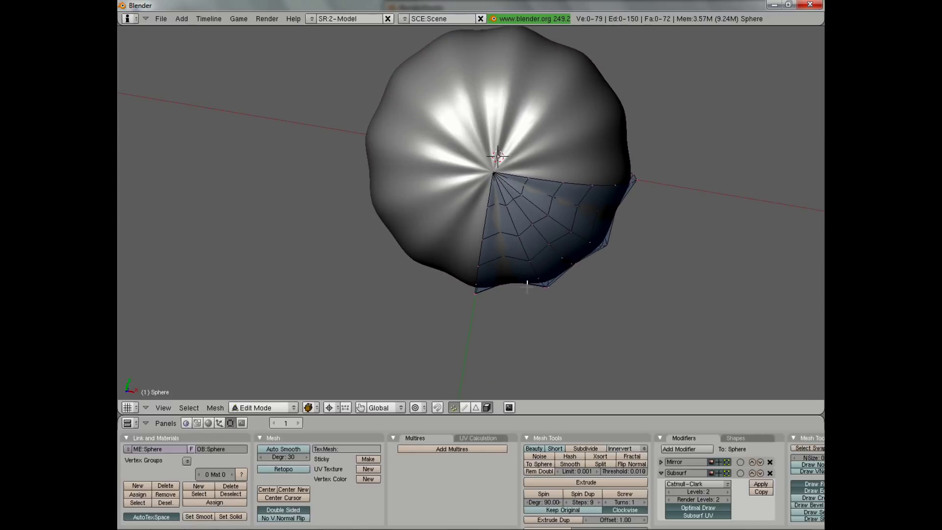
scroll(527, 286, up, 1)
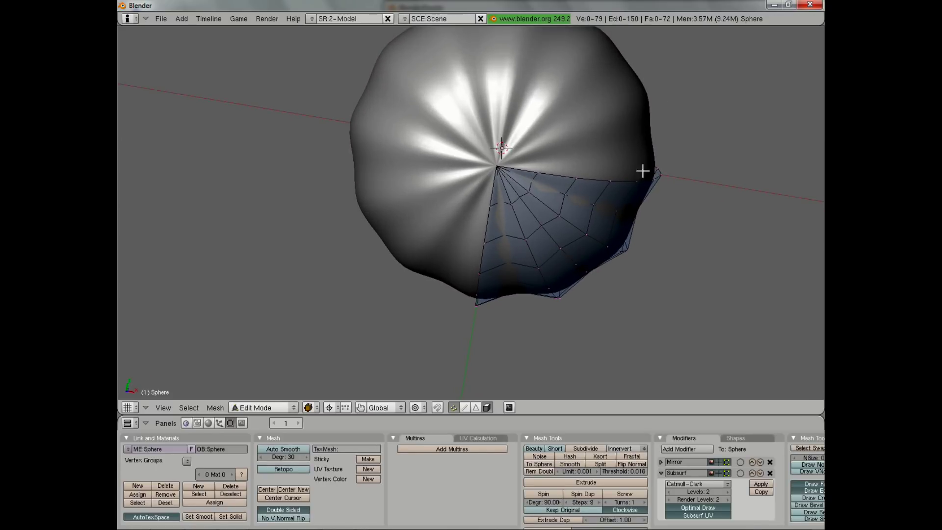
middle_drag(566, 268, 539, 299)
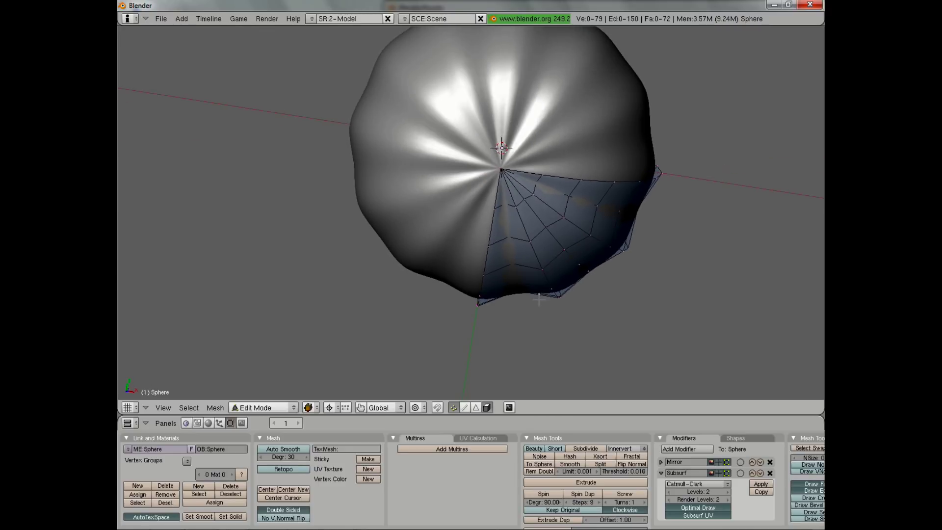
key(ctrl+r)
click(536, 293)
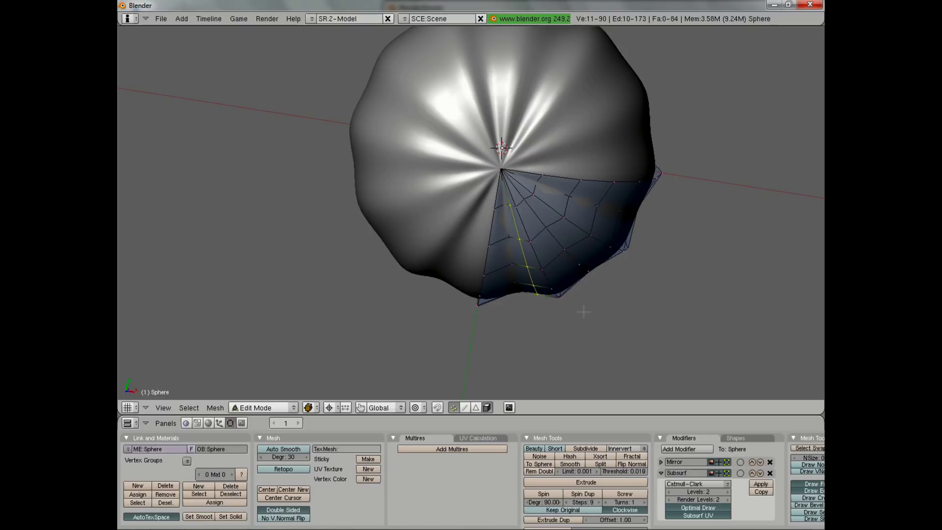
click(587, 316)
- Cut another vertical edge loop between that ridge and the middle groove, and scale it slightly about the 3D cursor
middle_drag(587, 316, 565, 273)
key(Tab)
key(Tab)
key(ctrl+r)
click(565, 260)
click(565, 260)
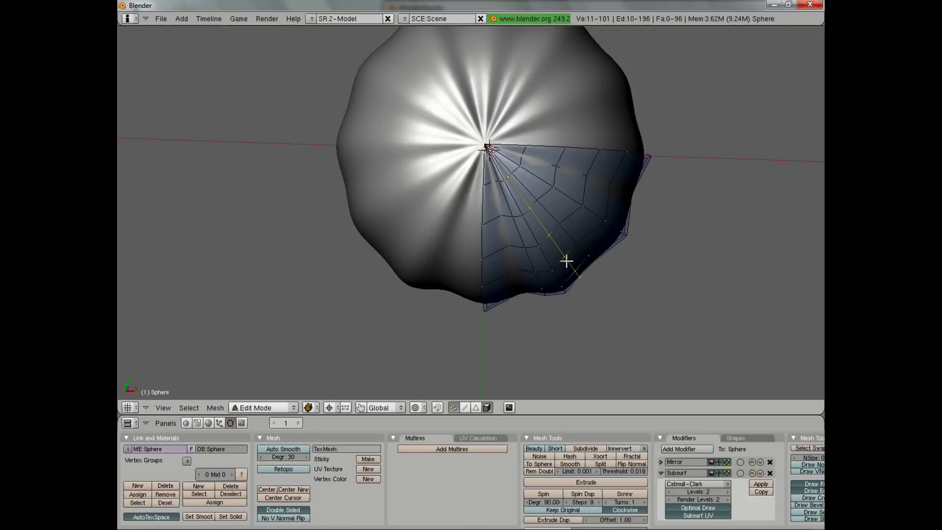
key(s)
click(620, 277)
- Edge Slide the selected vertical loop slightly toward the middle groove and scale it slightly about the 3D cursor
key(Tab)
middle_drag(519, 278, 439, 190)
key(Tab)
middle_drag(516, 268, 550, 285)
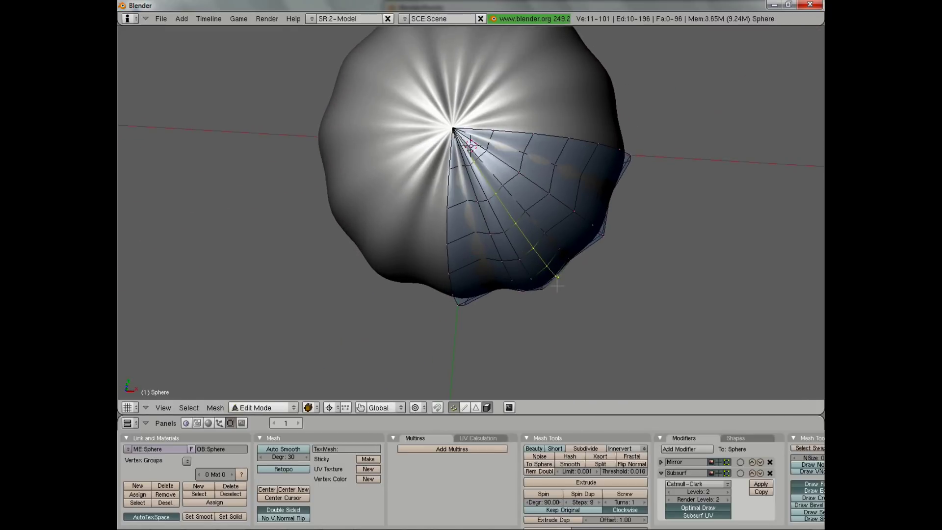
key(ctrl+e)
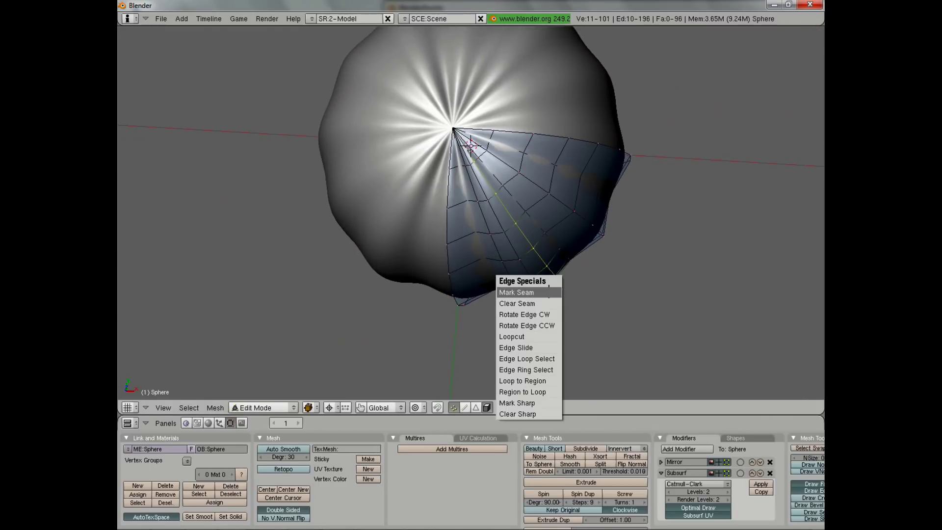
click(527, 343)
click(562, 265)
key(s)
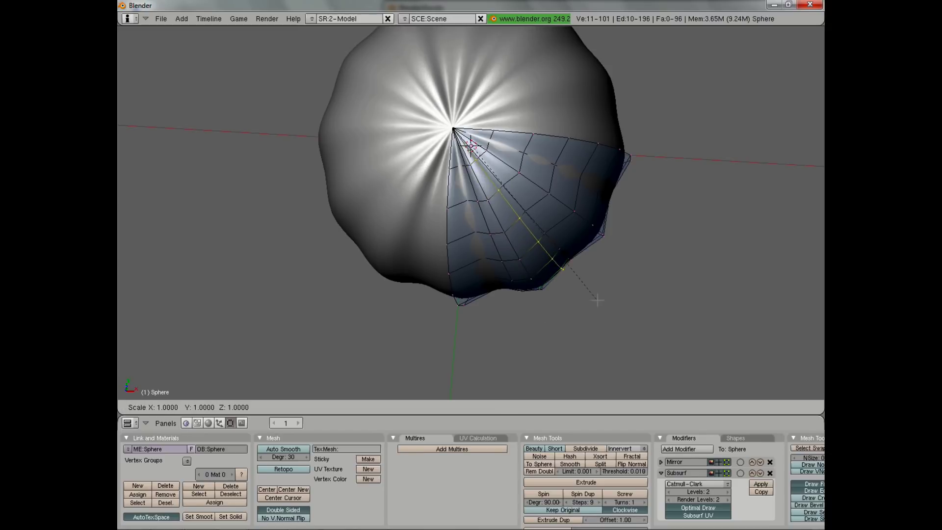
click(564, 297)
middle_drag(536, 279, 578, 270)
key(Tab)
key(Tab)
- Cut a vertical edge loop between the middle groove and the ridge on its X side, and scale it outward to about 1.04
key(ctrl+r)
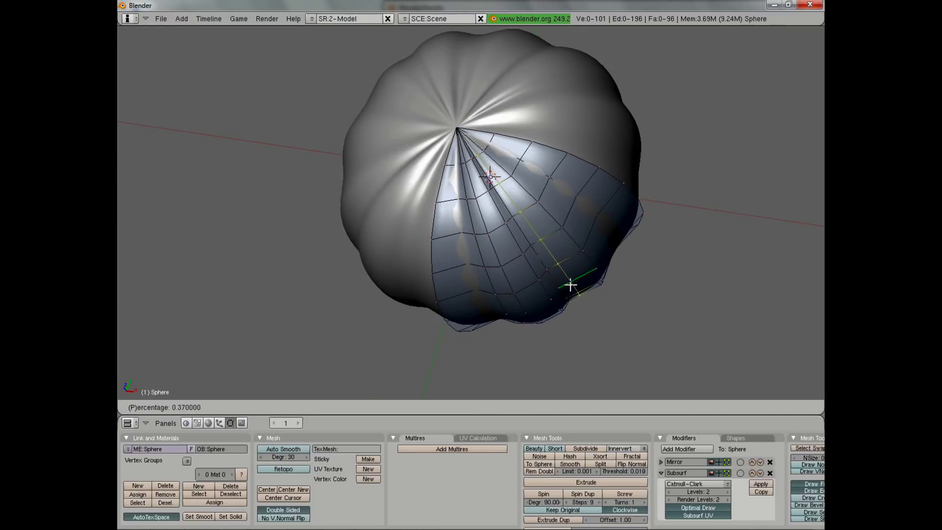
click(569, 284)
key(s)
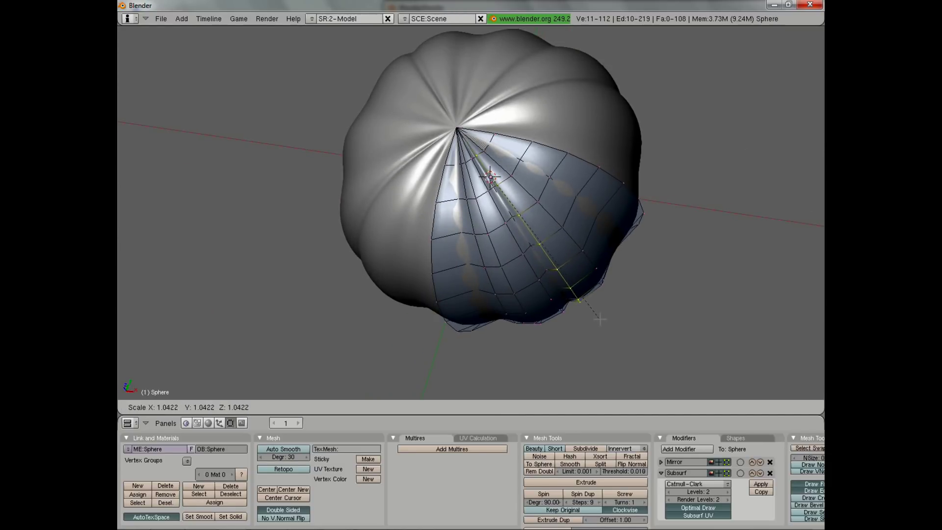
click(596, 318)
middle_drag(597, 317, 602, 324)
key(s)
click(604, 326)
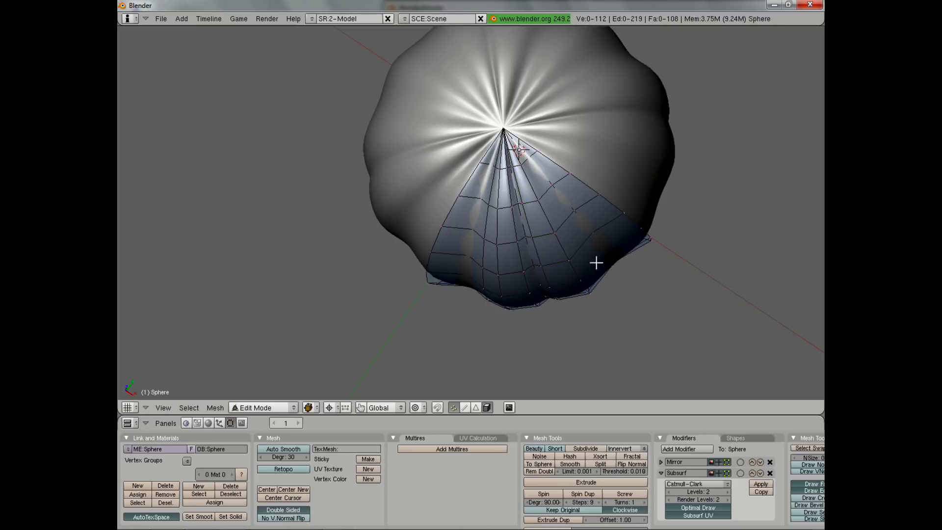
- Cut a vertical edge loop between the X-side ridge and the groove beside the X axis, and scale it slightly about the 3D cursor
key(ctrl+r)
click(592, 267)
click(605, 262)
key(s)
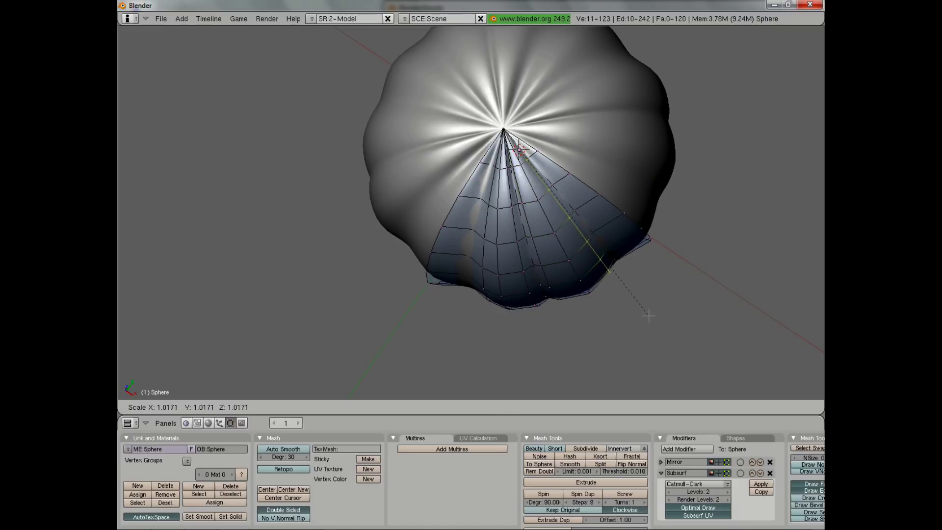
click(583, 251)
key(a)
- Cut a vertical edge loop between the Y-axis boundary and its neighbouring groove, slide it toward the groove, and scale it slightly
middle_drag(583, 251, 483, 285)
key(ctrl+r)
click(462, 252)
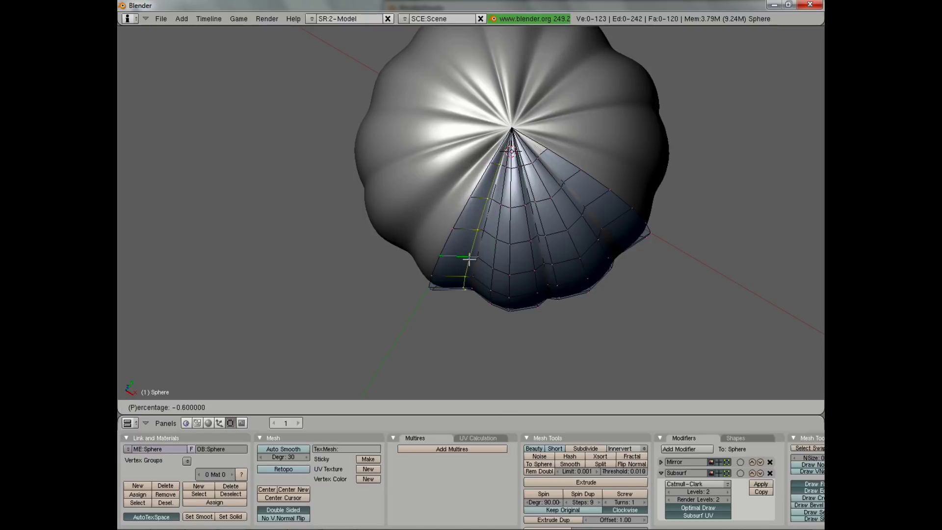
click(466, 262)
key(s)
click(465, 250)
key(a)
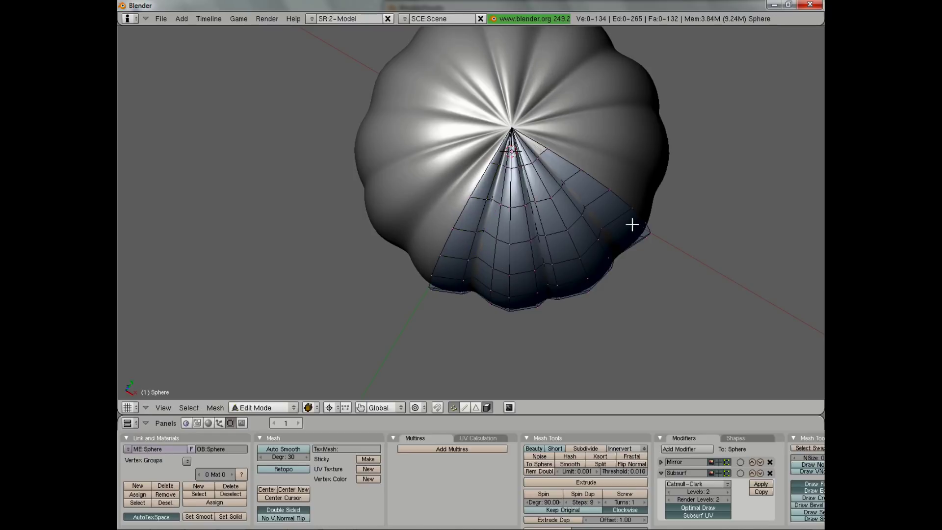
- Cut a vertical edge loop between the X-axis boundary and its neighbouring groove, and scale it outward to about 1.01
key(ctrl+r)
click(622, 229)
click(618, 235)
key(s)
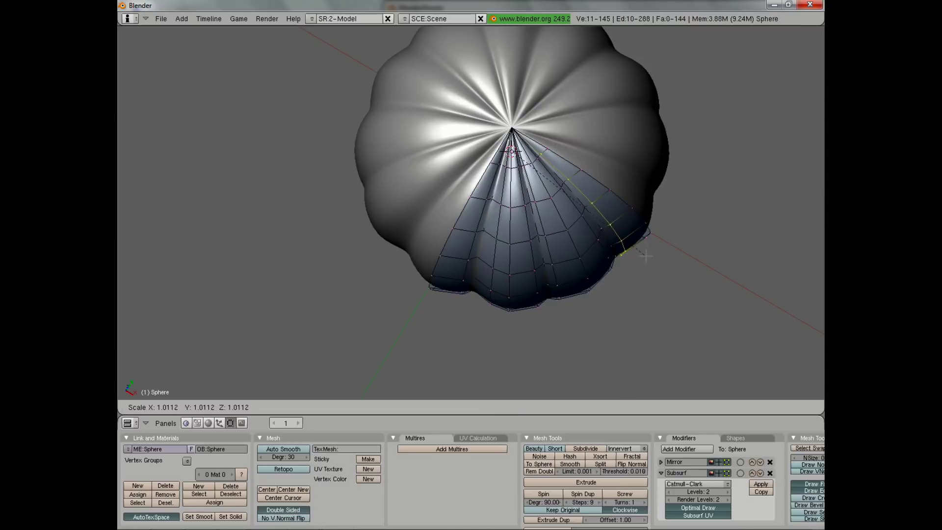
click(641, 259)
- Inspect the ribbed pumpkin shape in Object Mode from several angles, and return to Edit Mode
key(Tab)
middle_drag(394, 323, 449, 206)
scroll(445, 286, down, 4)
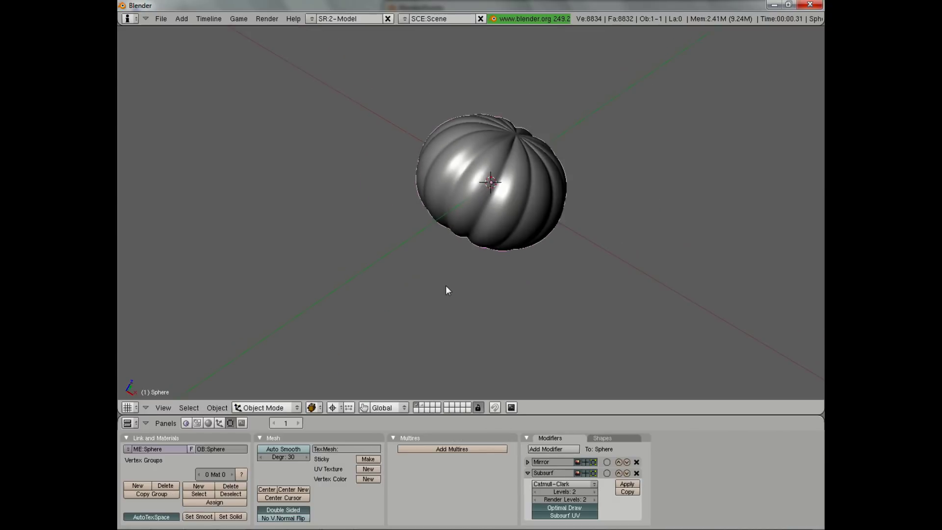
middle_drag(446, 290, 508, 233)
scroll(502, 208, up, 3)
scroll(492, 228, up, 2)
key(Tab)
middle_drag(441, 234, 443, 316)
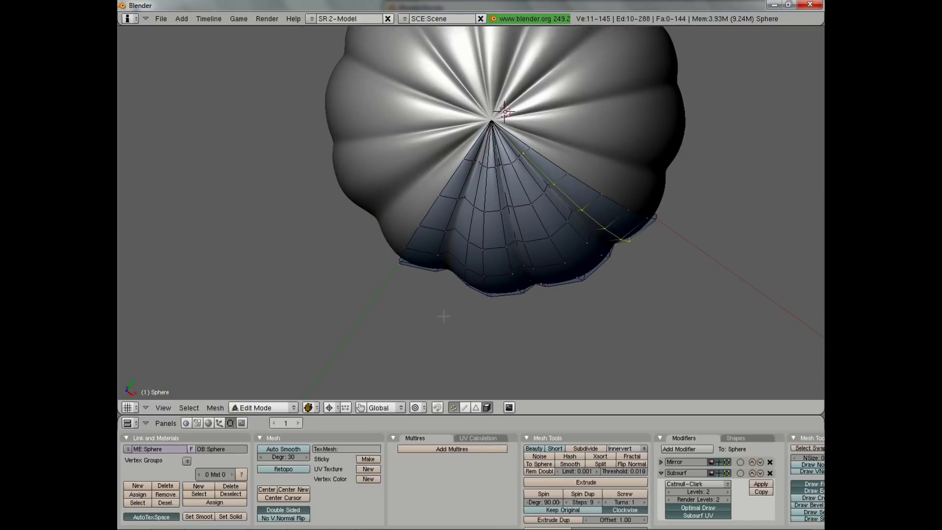
- From top view, select the boundary edge loop along the Y axis without its pole vertices and scale it slightly inward
key(KP_7)
key(a)
alt+right_click(443, 281)
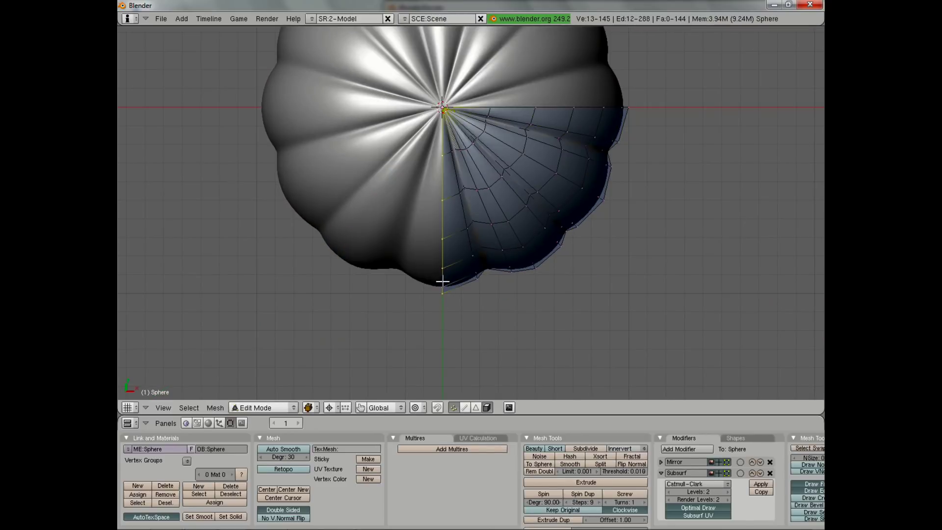
key(s)
right_click(504, 357)
key(z)
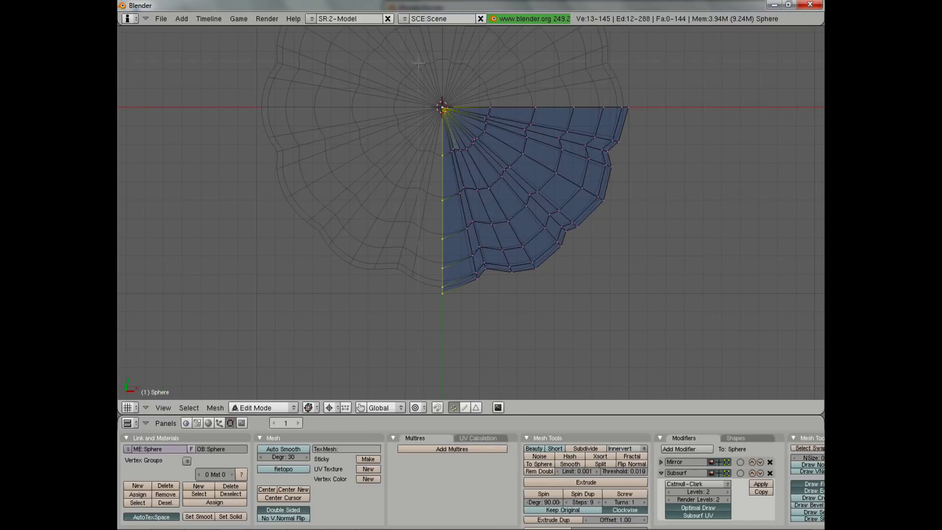
key(b)
right_drag(418, 63, 464, 129)
key(z)
key(s)
key(Escape)
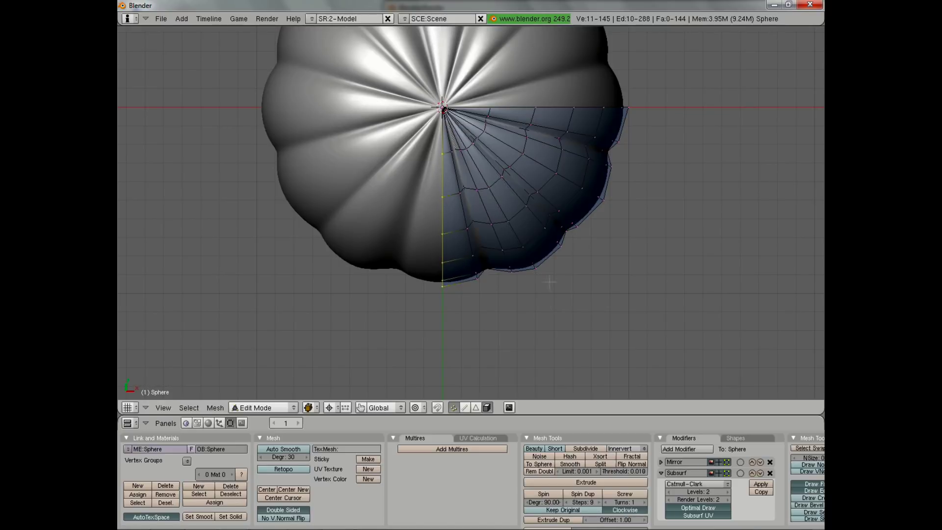
key(a)
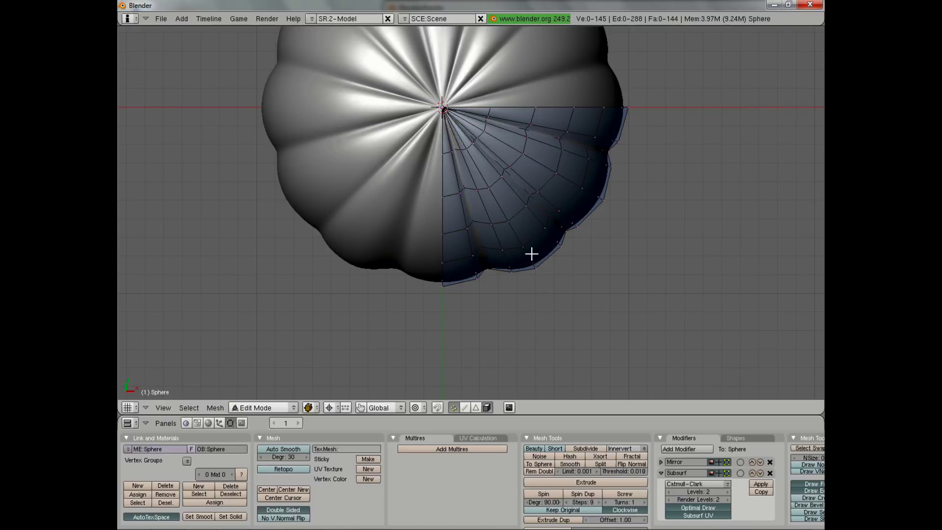
- Select the vertical edge loop on the ridge between the Y-side and middle grooves and scale it to about 0.987
alt+right_click(531, 253)
key(s)
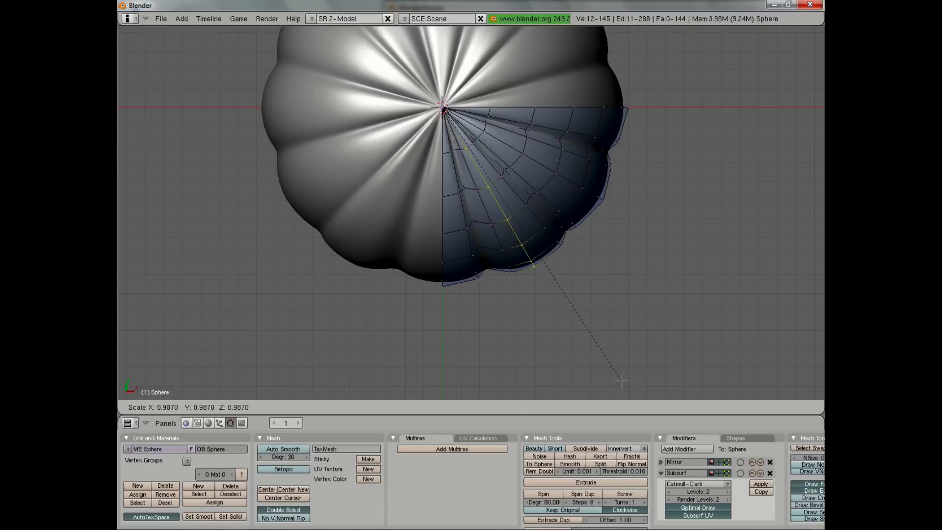
click(621, 379)
key(a)
- Select the vertical edge loop between that ridge and the middle groove, leave out its pole vertices, and scale it slightly inward
alt+right_click(540, 221)
key(b)
right_drag(426, 141, 462, 93)
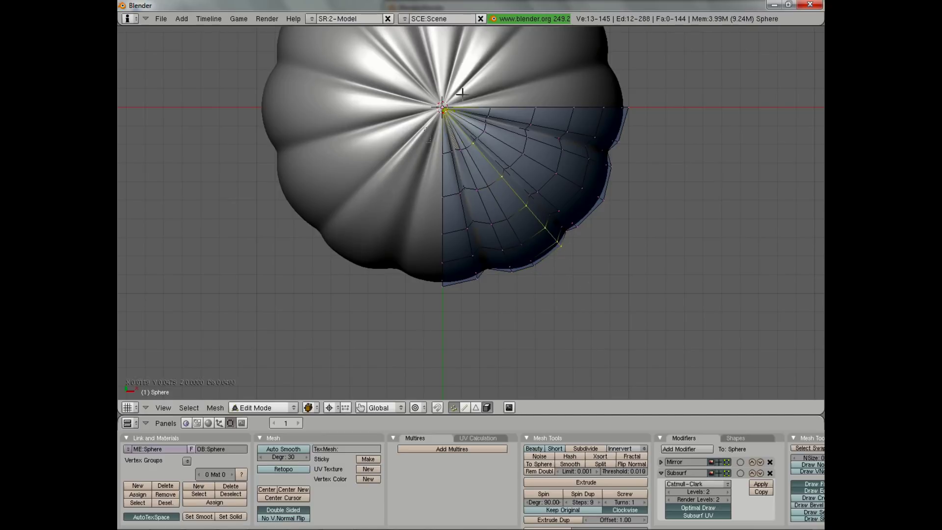
key(s)
key(Escape)
key(a)
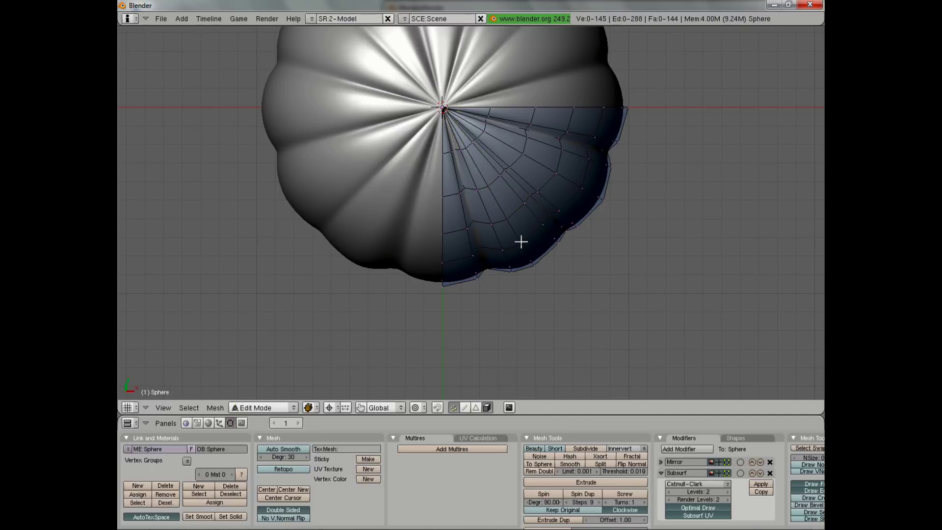
- Edge Slide the ridge's vertical loop between the Y-side and middle grooves slightly sideways
alt+right_click(514, 231)
key(ctrl+e)
click(514, 232)
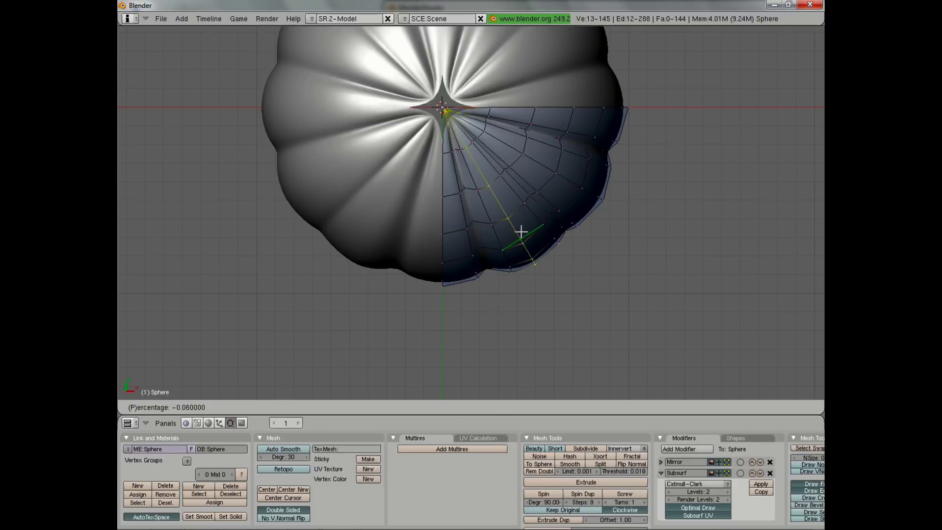
click(525, 231)
key(a)
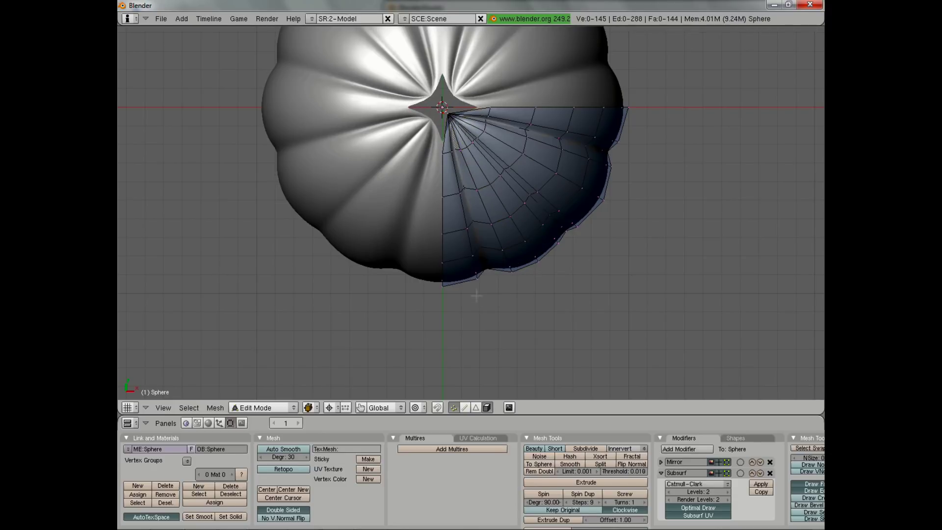
- In top-view wireframe, select the displaced pole vertices and move them back to the centre to close the star-shaped hole
key(Tab)
middle_drag(477, 296, 468, 186)
scroll(381, 228, down, 4)
key(Tab)
scroll(454, 224, up, 3)
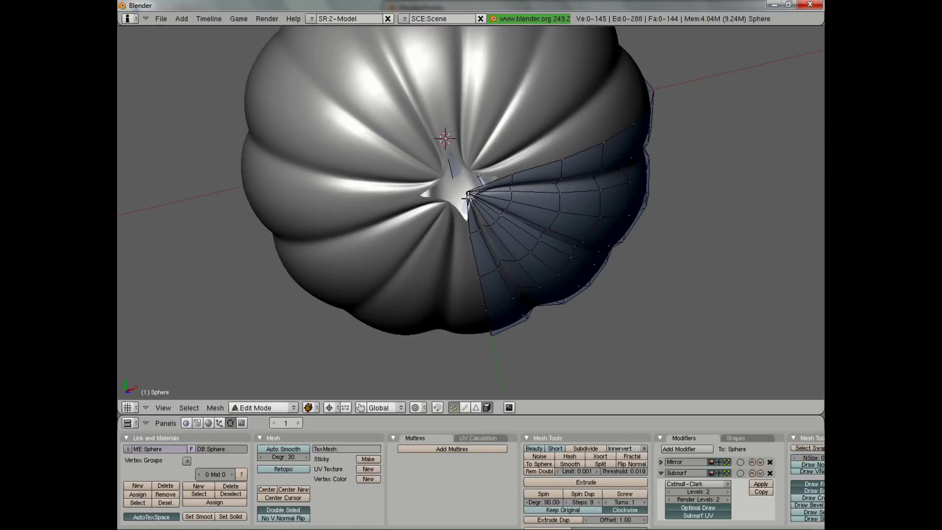
right_click(467, 198)
key(KP_7)
key(z)
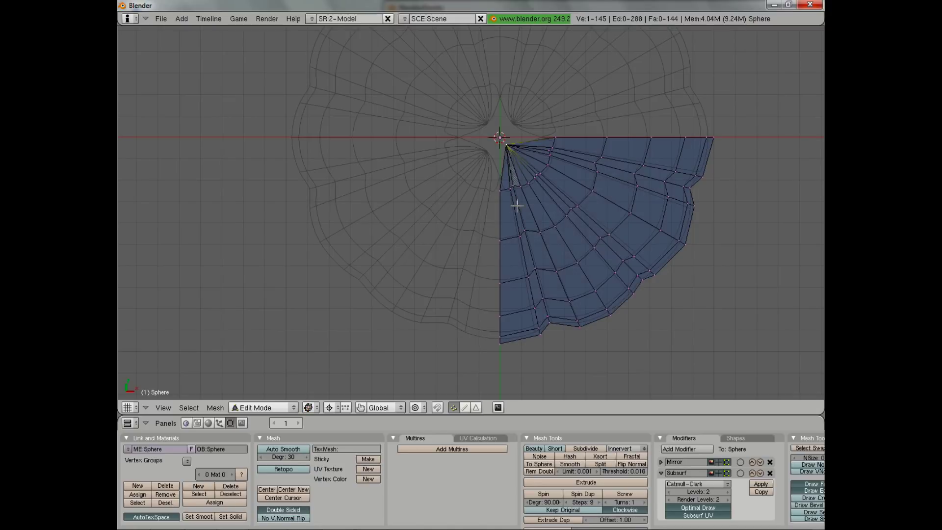
shift+right_click(506, 144)
key(g)
click(465, 152)
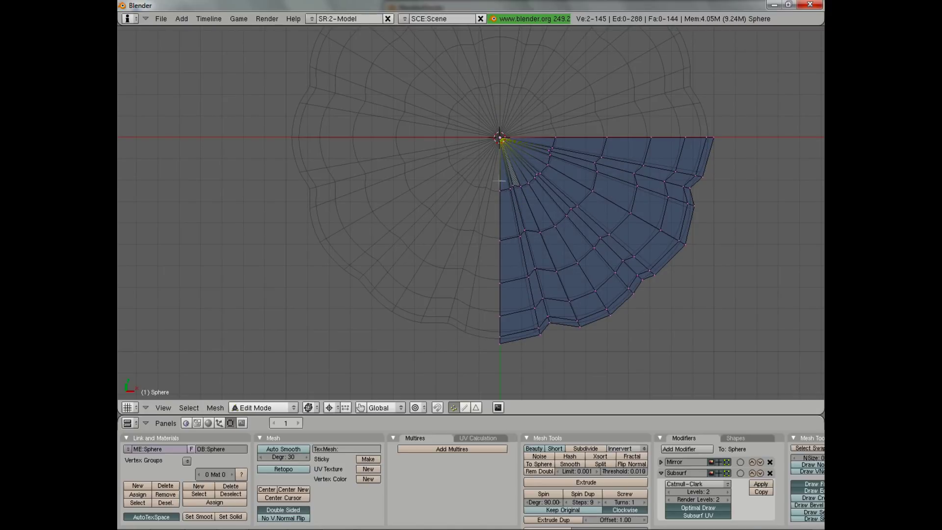
- Expand the Mirror modifier's settings and apply the modifier to the sphere in Object Mode
shift+middle_drag(628, 215, 587, 264)
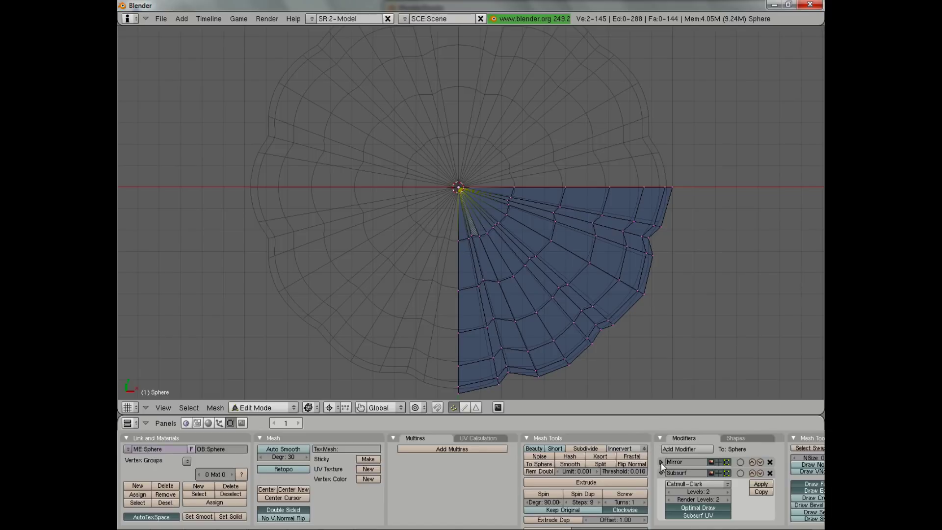
click(661, 462)
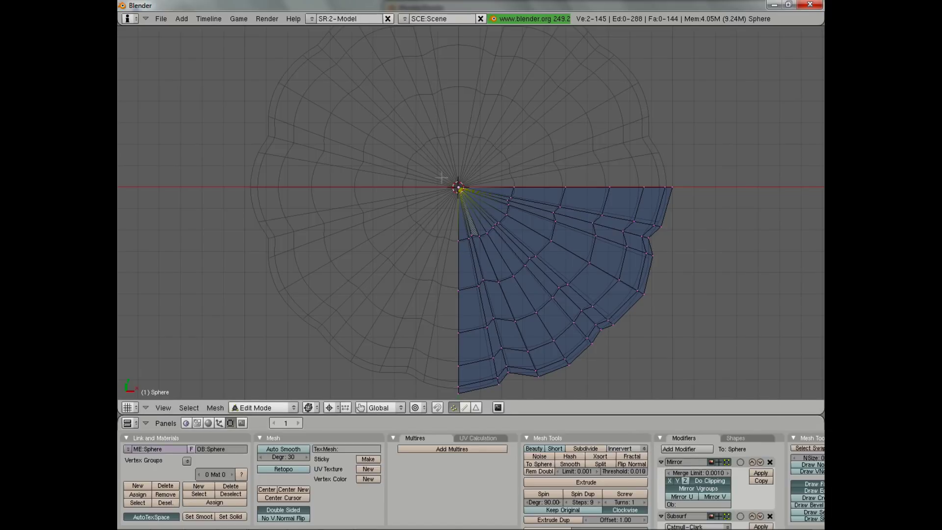
key(z)
middle_drag(436, 127, 467, 202)
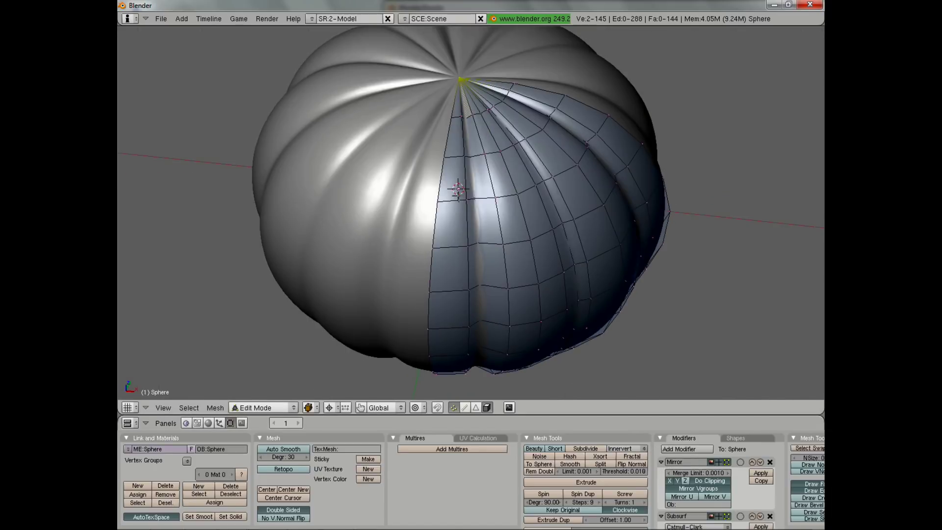
scroll(458, 172, down, 2)
key(Tab)
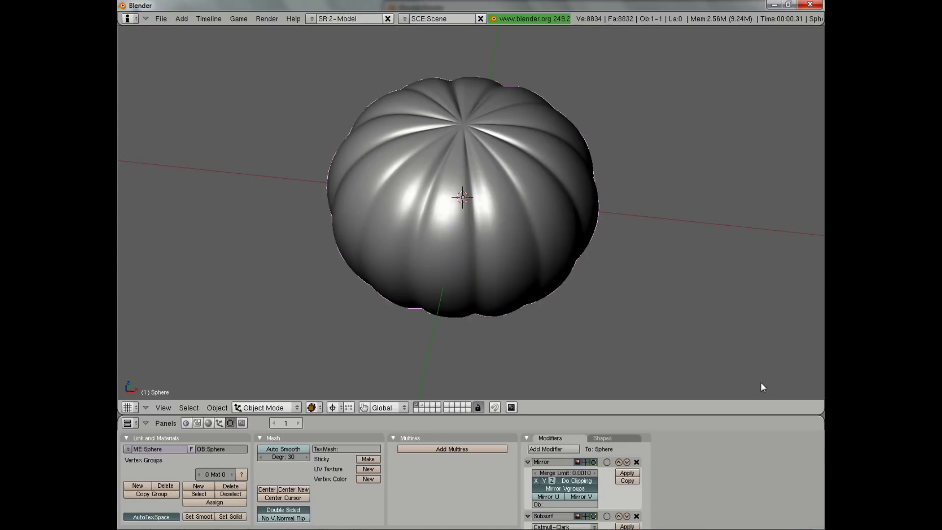
click(627, 472)
- In Edit Mode, select the pole vertices and the innermost ring around them from an orthographic top-view wireframe
key(Tab)
key(KP_7)
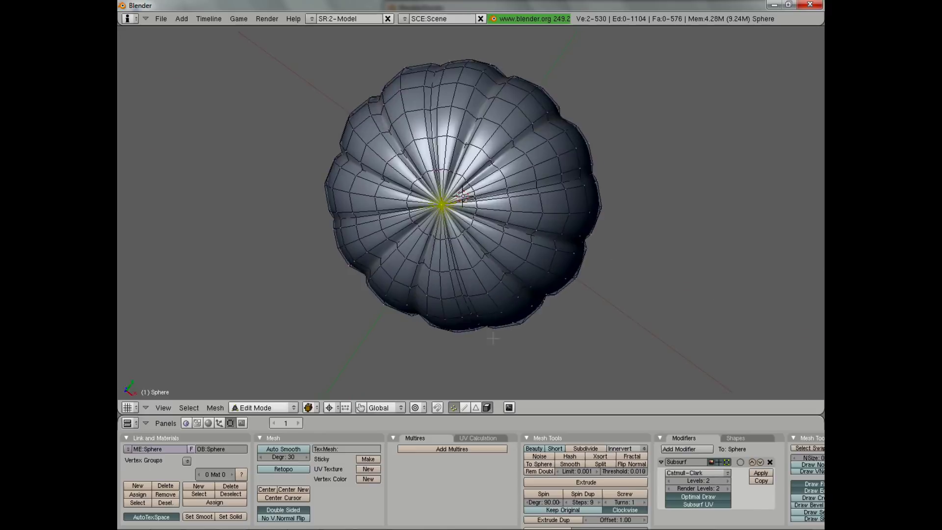
scroll(530, 322, up, 4)
key(KP_7)
key(KP_5)
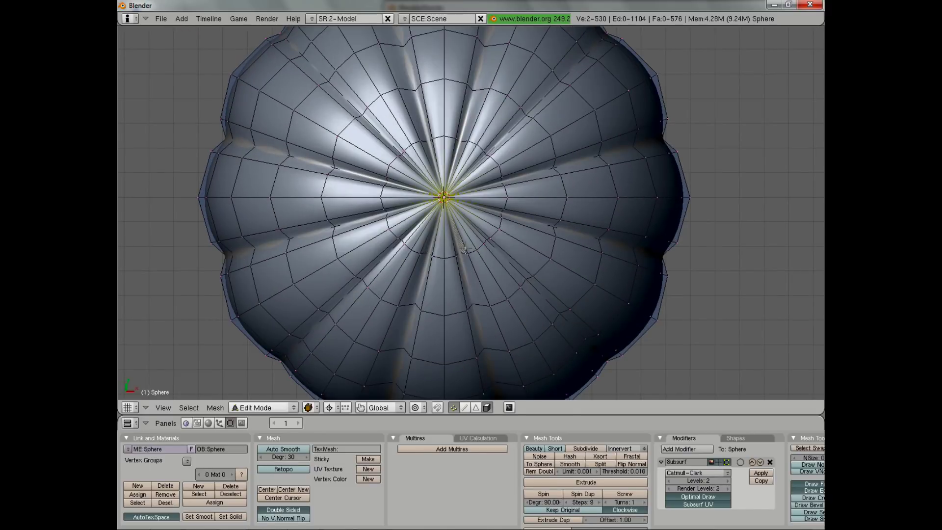
key(z)
key(a)
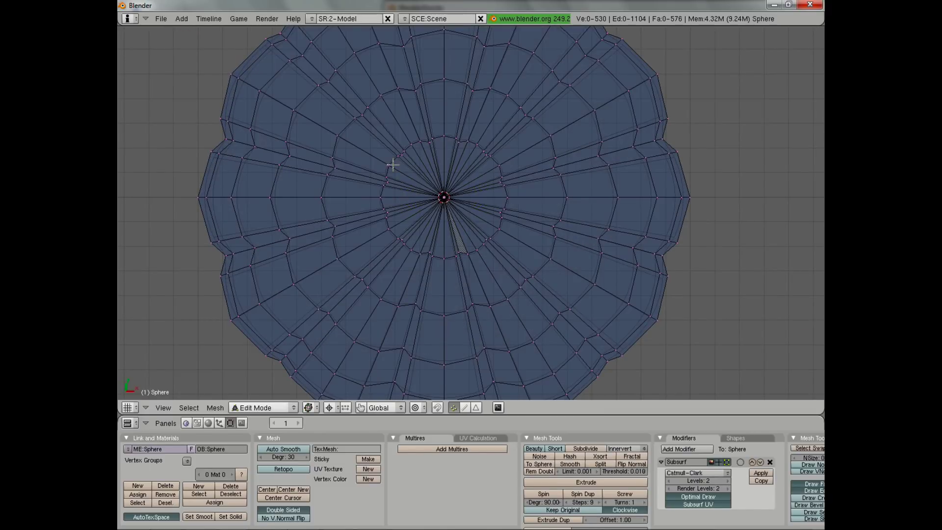
mouse_move(357, 122)
mouse_down()
mouse_move(496, 258)
mouse_move(522, 271)
mouse_up()
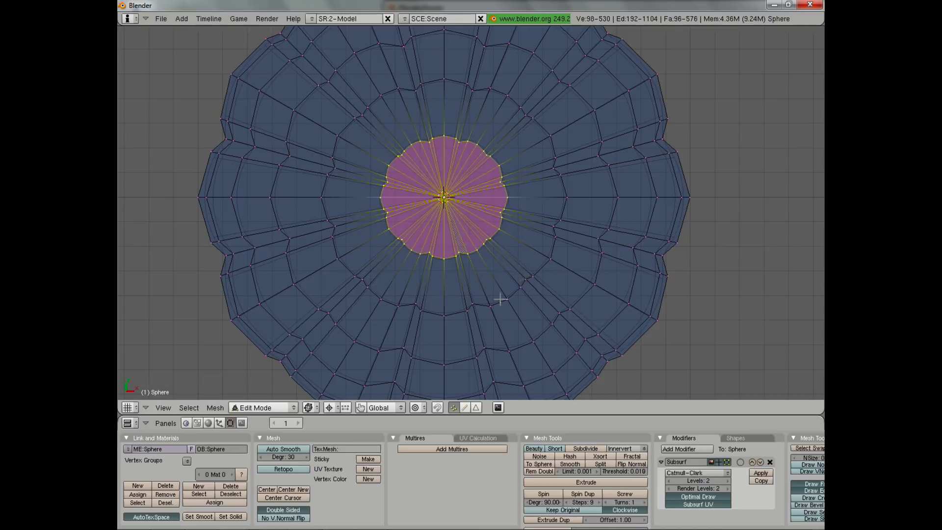
- Apply Smooth to the selected pole-area vertices and examine the top of the pumpkin in solid view
key(z)
mouse_move(500, 298)
ctrl+middle_down()
mouse_move(477, 302)
mouse_move(452, 240)
ctrl+middle_up()
key(w)
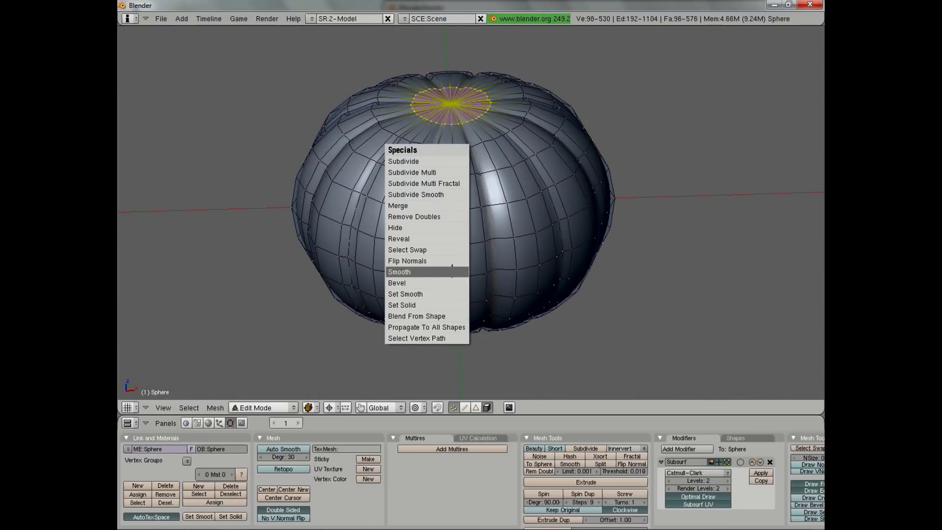
click(452, 271)
key(Tab)
scroll(495, 172, up, 1)
shift+middle_drag(479, 186, 474, 277)
key(Tab)
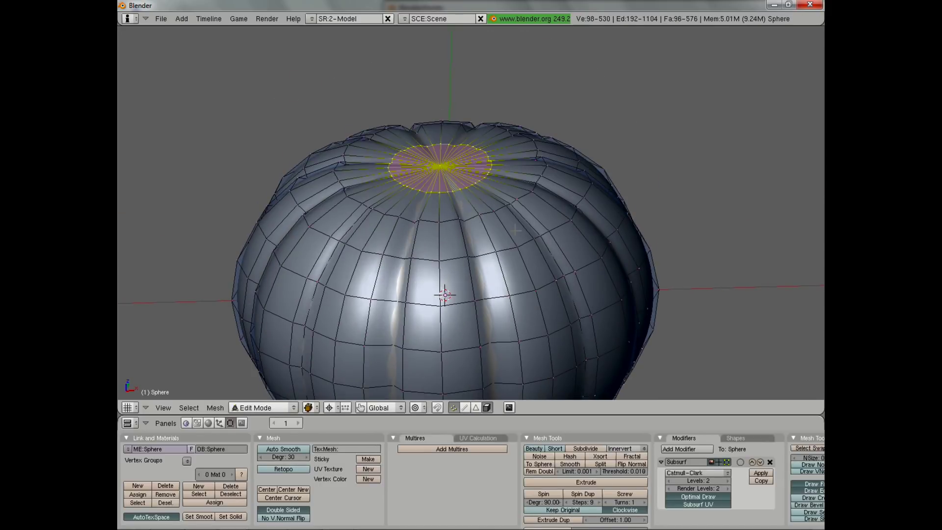
scroll(515, 229, up, 2)
middle_drag(468, 211, 471, 254)
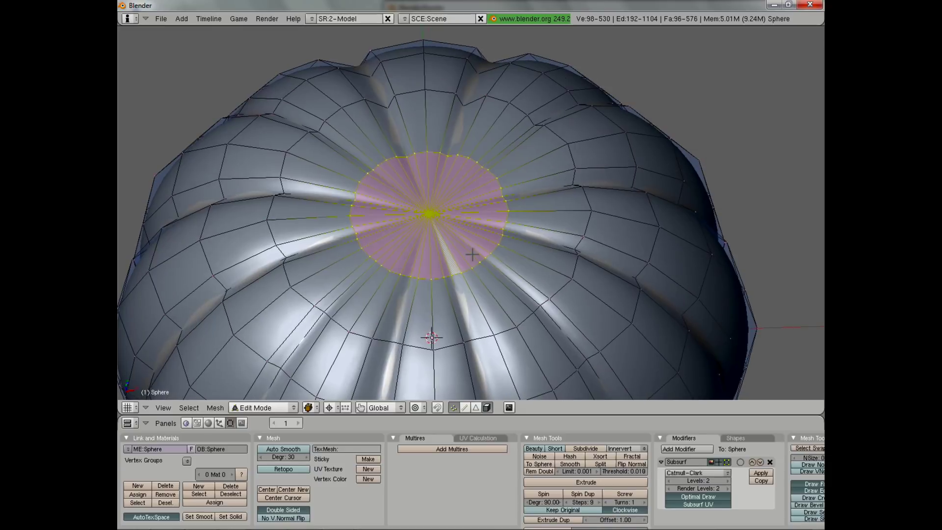
- Delete the centre pole vertex to open a round hole in the top of the pumpkin
key(a)
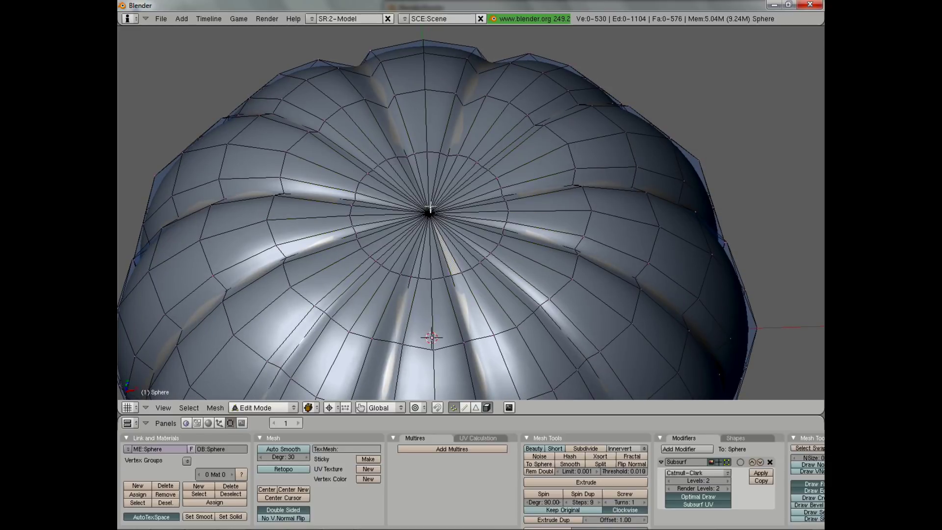
right_click(430, 209)
key(x)
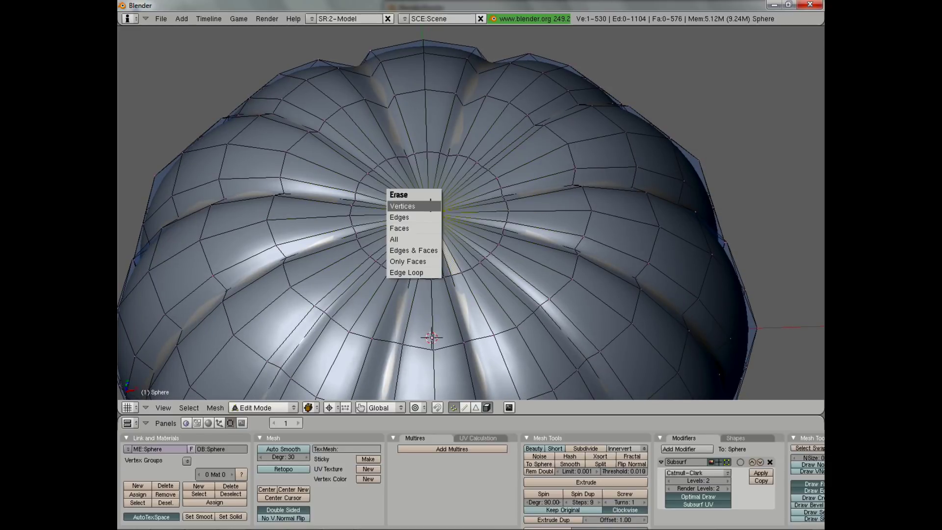
click(430, 205)
scroll(431, 207, down, 2)
mouse_move(430, 207)
middle_down()
mouse_move(439, 284)
mouse_move(463, 198)
middle_up()
scroll(440, 284, up, 3)
scroll(463, 198, up, 3)
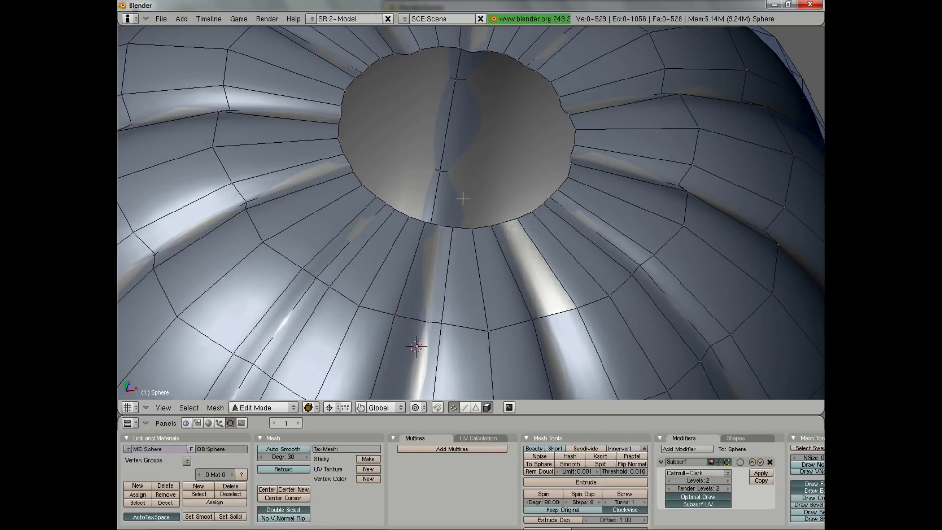
- Examine the rim of the top opening, both in the edit mesh and as a smooth surface in Object Mode
right_click(401, 211)
scroll(401, 211, down, 2)
middle_drag(432, 123, 442, 189)
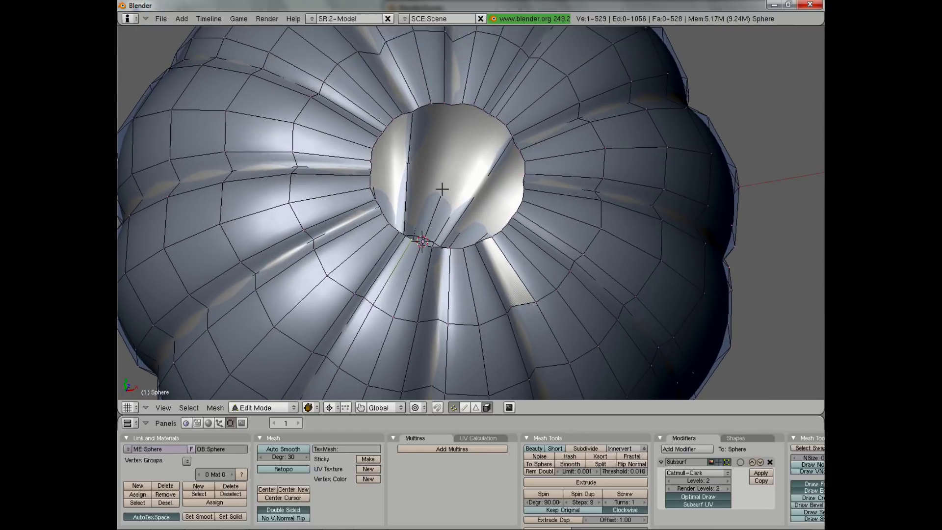
key(a)
scroll(441, 189, up, 1)
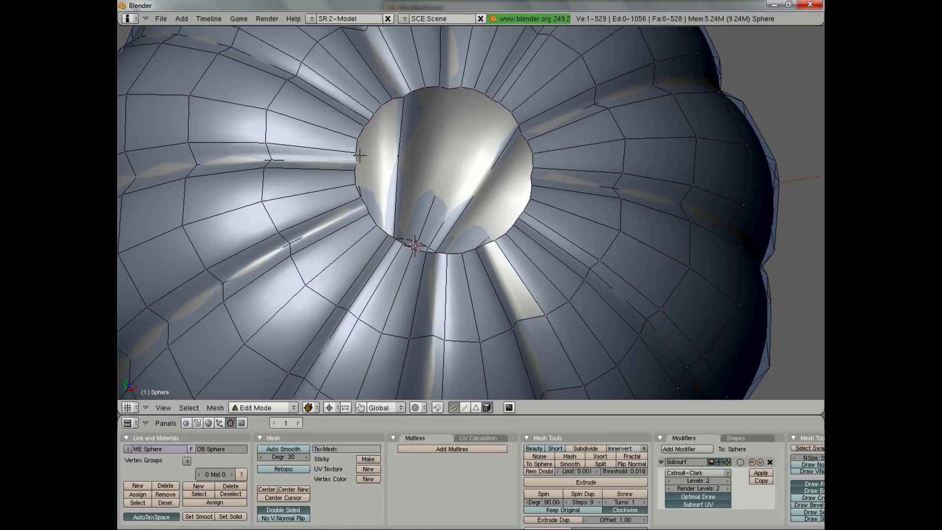
key(Tab)
scroll(417, 145, down, 2)
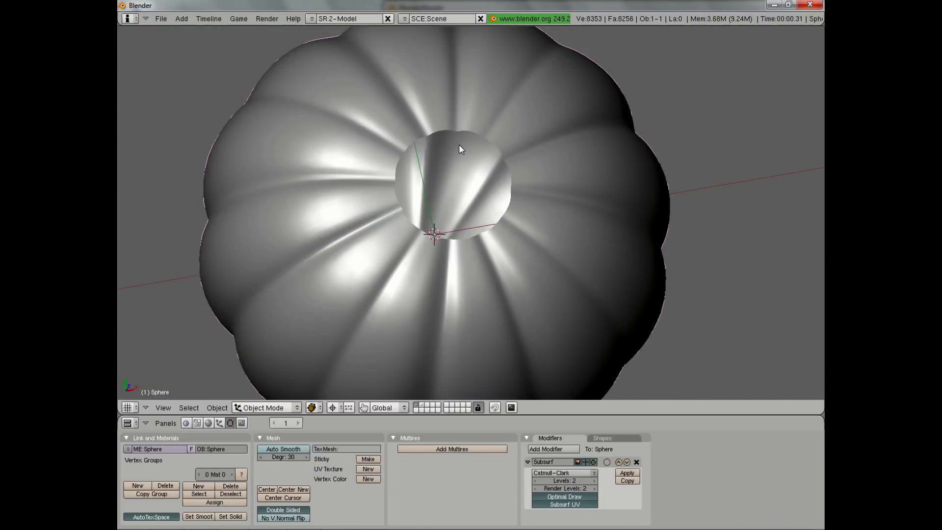
middle_drag(459, 146, 480, 224)
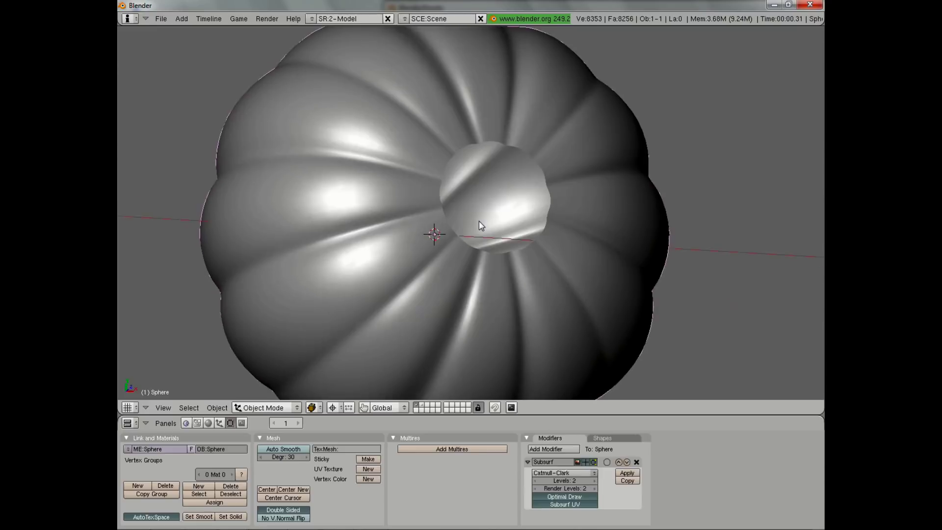
- In Edit Mode, select the three closely spaced rim vertices at one groove and merge them into one
key(Tab)
scroll(478, 225, up, 2)
scroll(471, 211, up, 1)
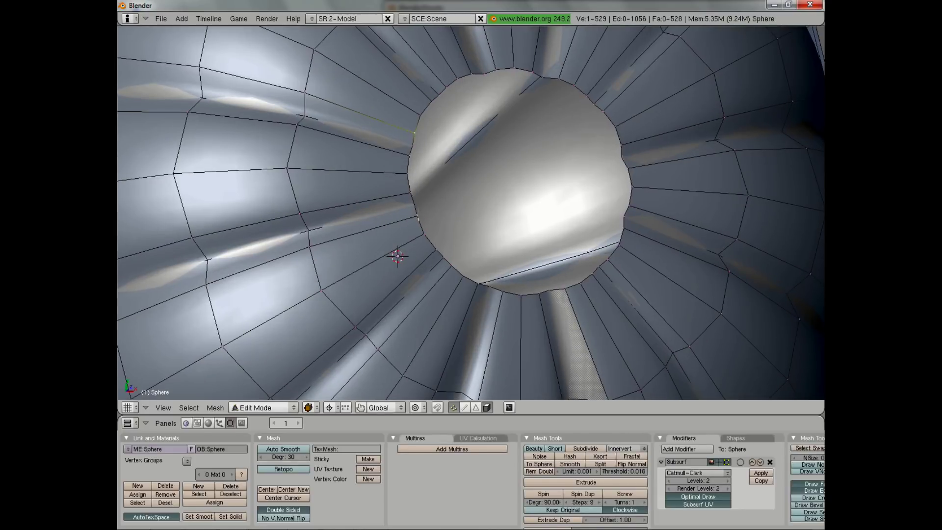
key(z)
right_click(411, 191)
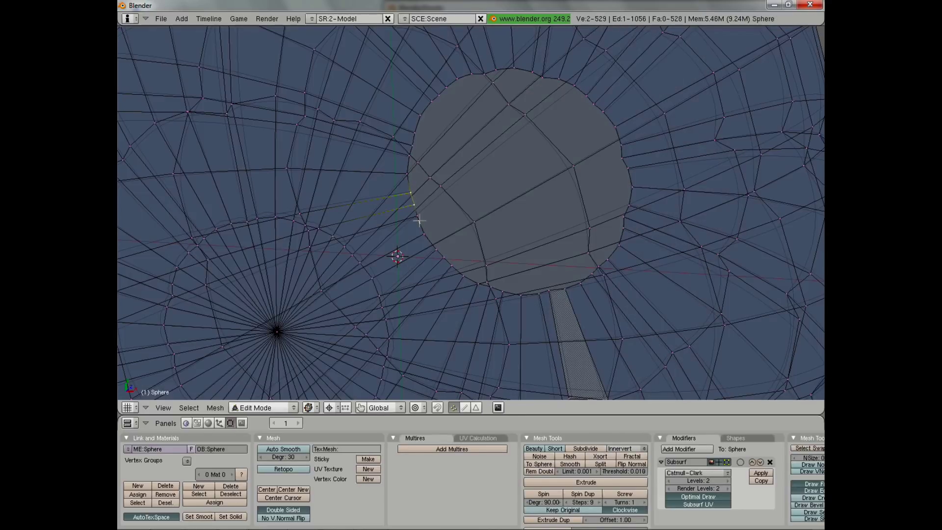
shift+right_click(419, 221)
key(z)
key(w)
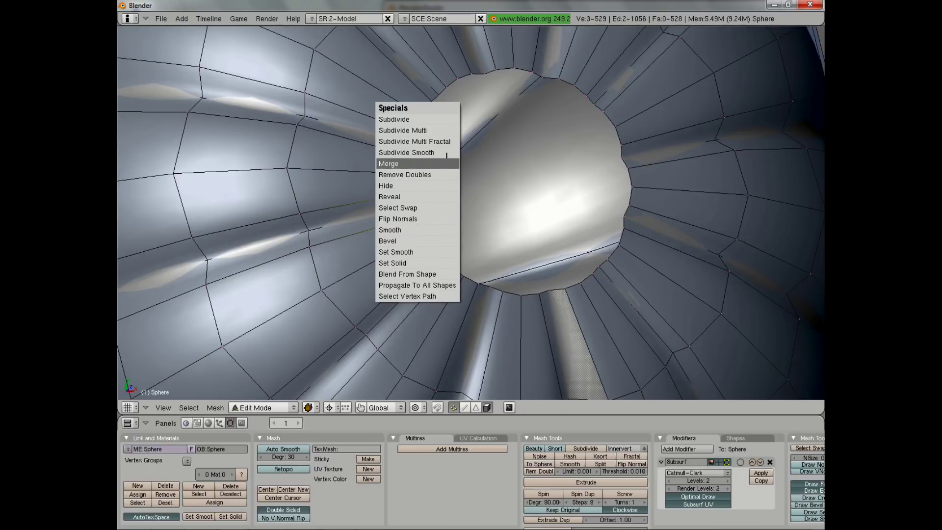
click(446, 162)
click(431, 182)
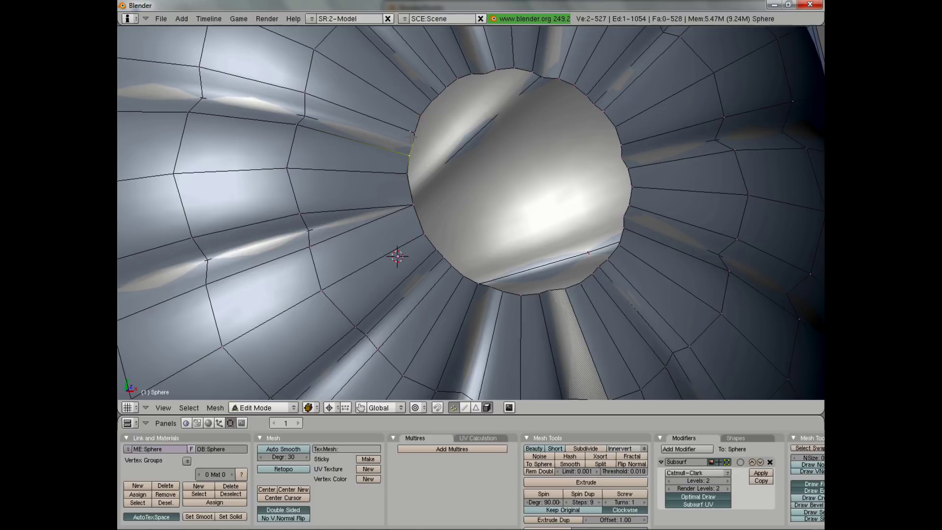
- Merge the three-vertex clusters at the next two grooves along the rim, each into a single vertex
key(w)
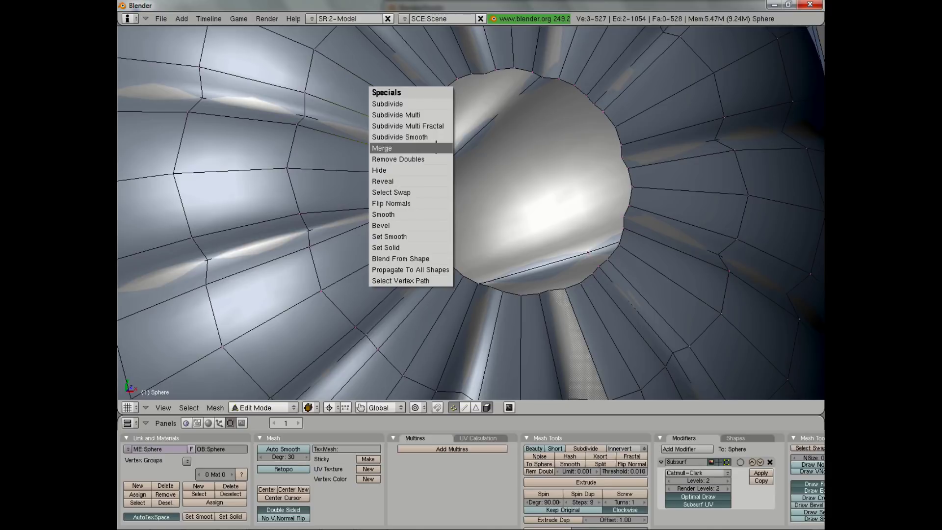
click(434, 146)
click(434, 147)
middle_drag(545, 152, 496, 209)
key(g)
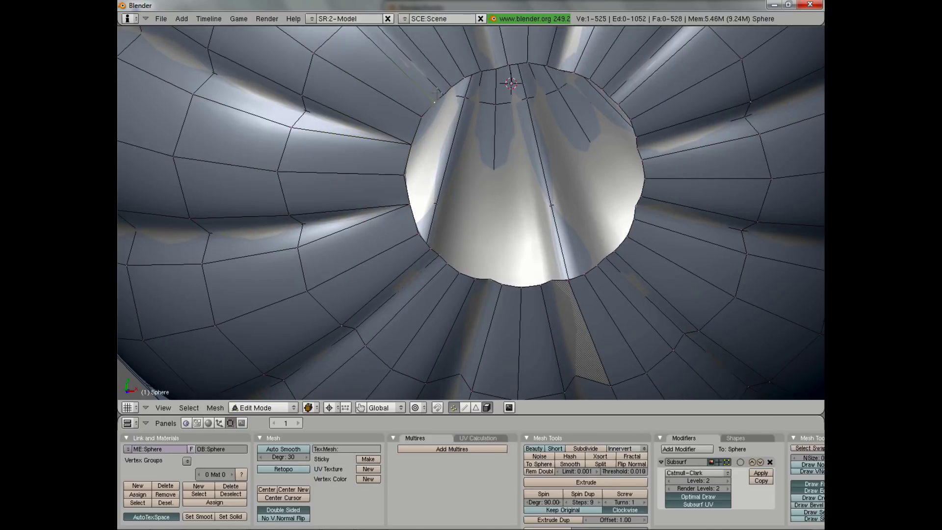
key(alt+m)
click(493, 58)
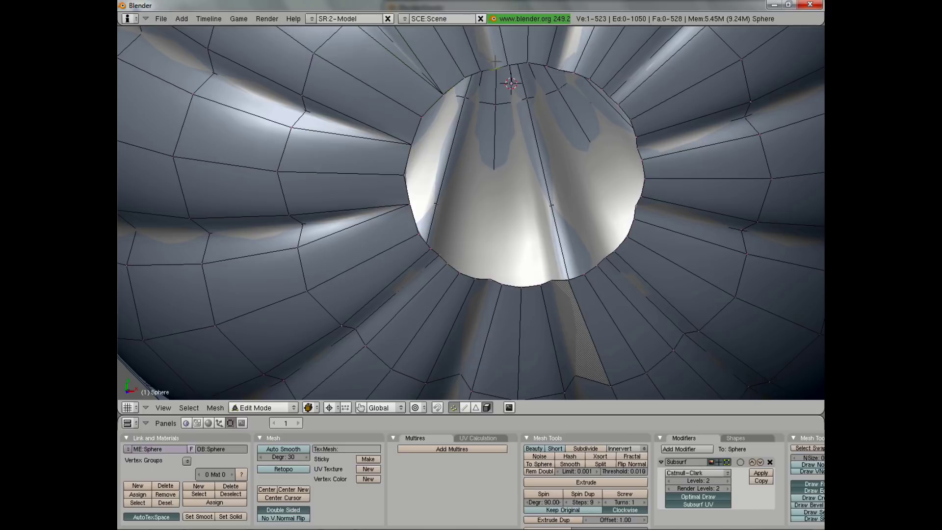
- Merge each three-vertex cluster at the following three grooves along the far side of the rim into one vertex
shift+right_click(481, 71)
shift+middle_drag(483, 71, 467, 129)
shift+right_click(492, 122)
key(w)
click(507, 157)
click(506, 159)
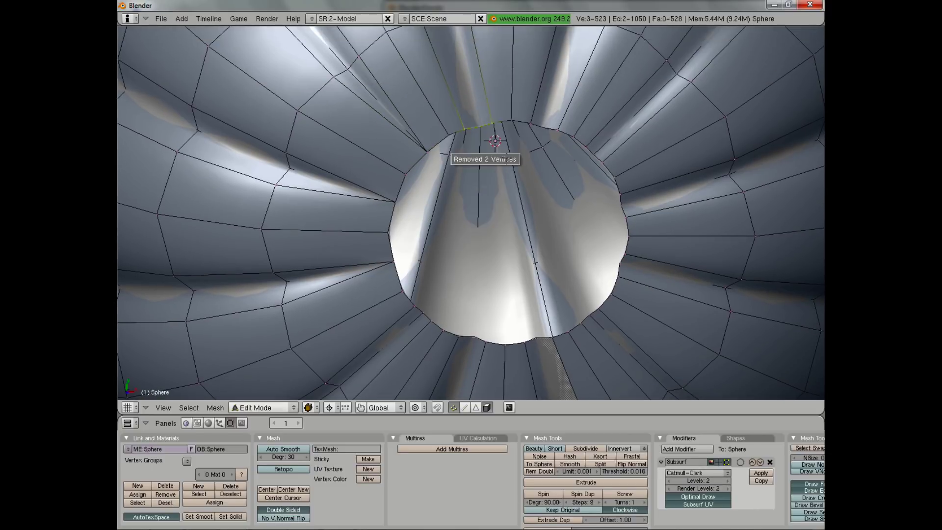
right_click(532, 118)
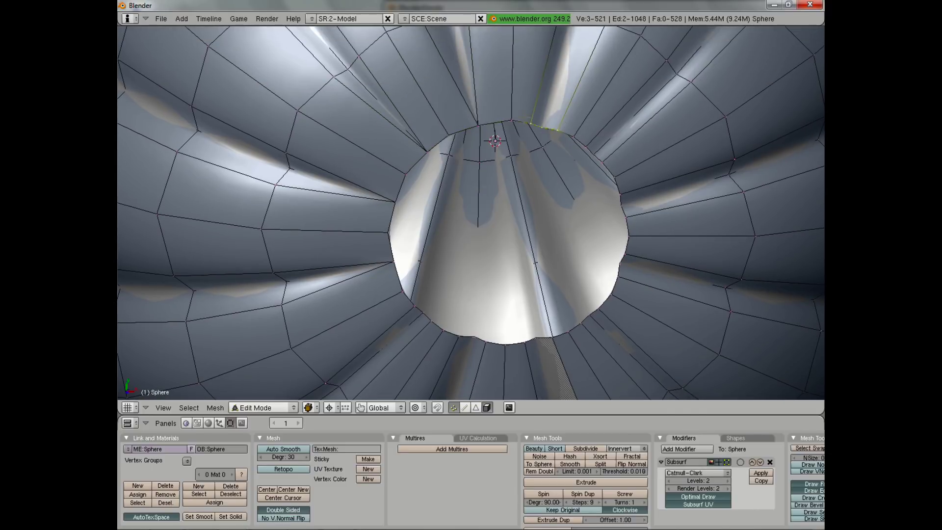
key(w)
click(515, 149)
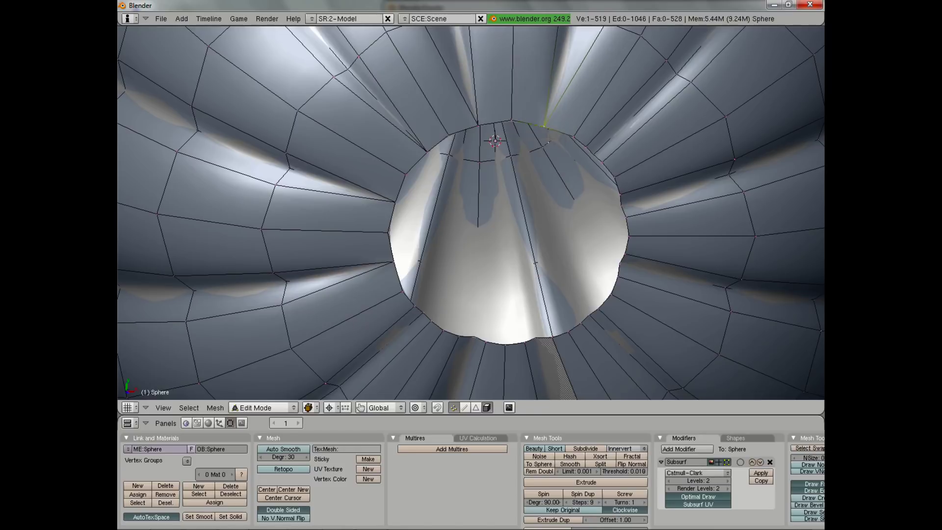
key(alt+m)
click(594, 155)
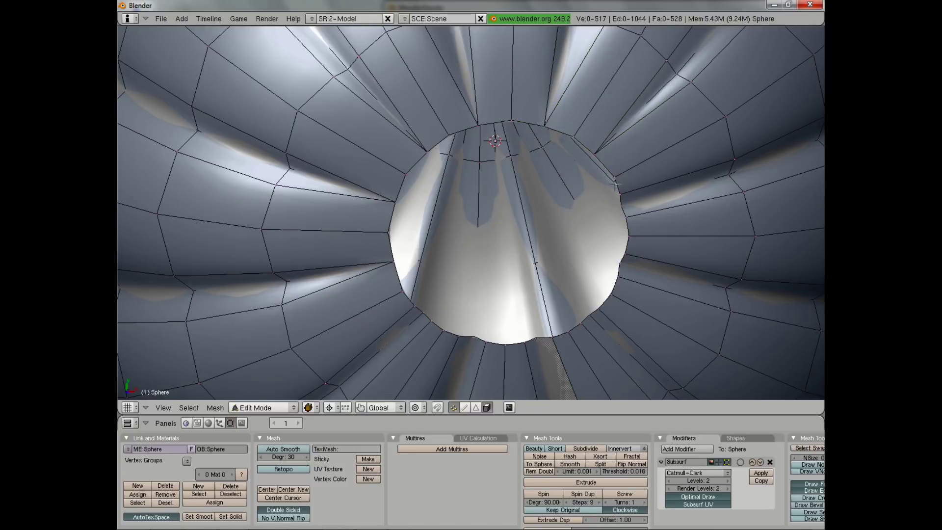
- Continue around the rim, merging the vertex clusters at three more grooves into single vertices
shift+right_click(626, 216)
key(w)
click(637, 246)
click(637, 247)
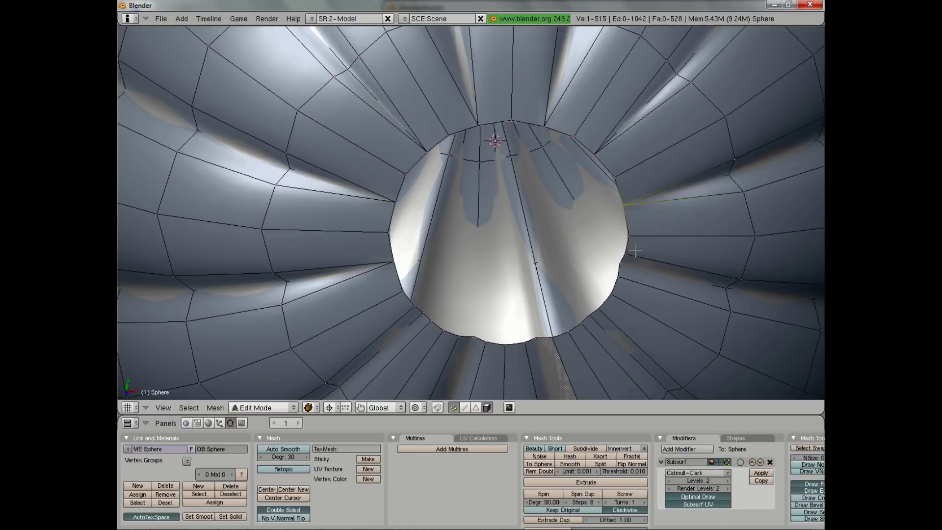
right_click(627, 253)
key(alt+m)
click(613, 275)
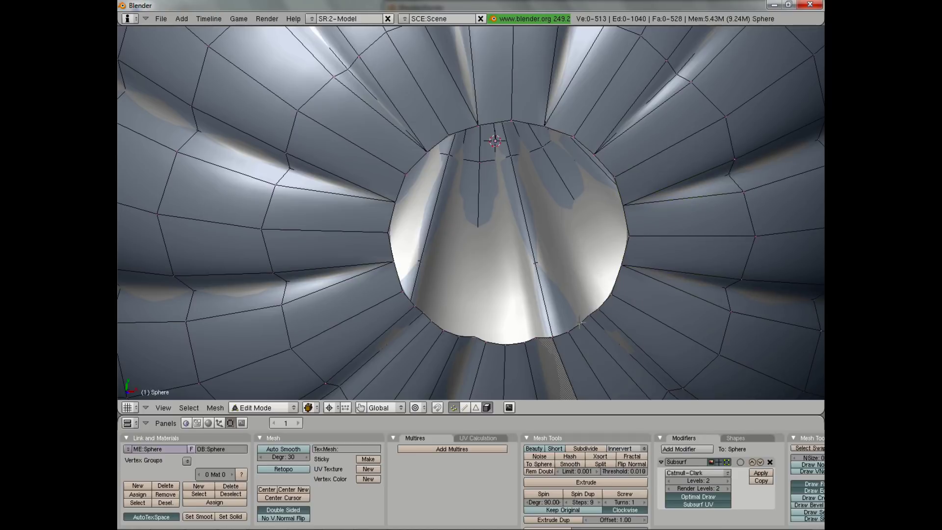
key(alt+m)
click(589, 311)
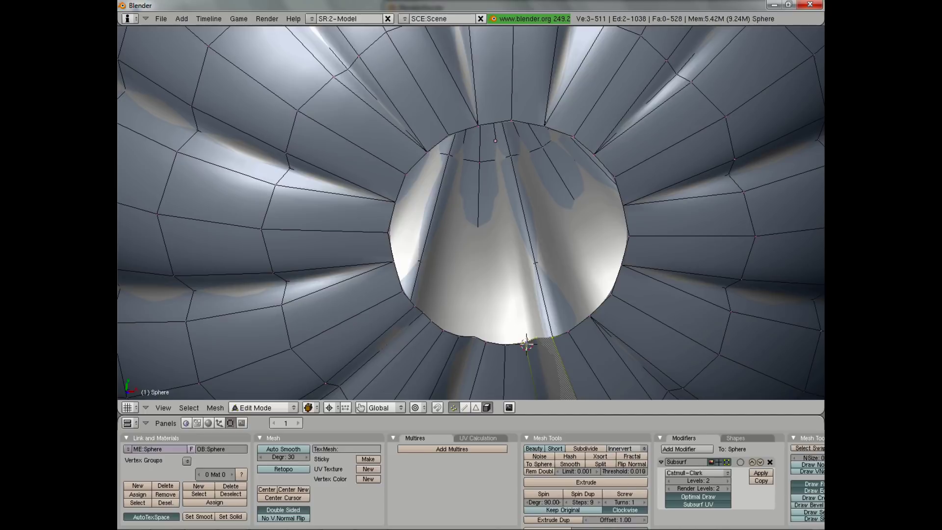
- Merge the vertex clusters at the last three grooves on the near side of the rim into single vertices
key(w)
click(473, 343)
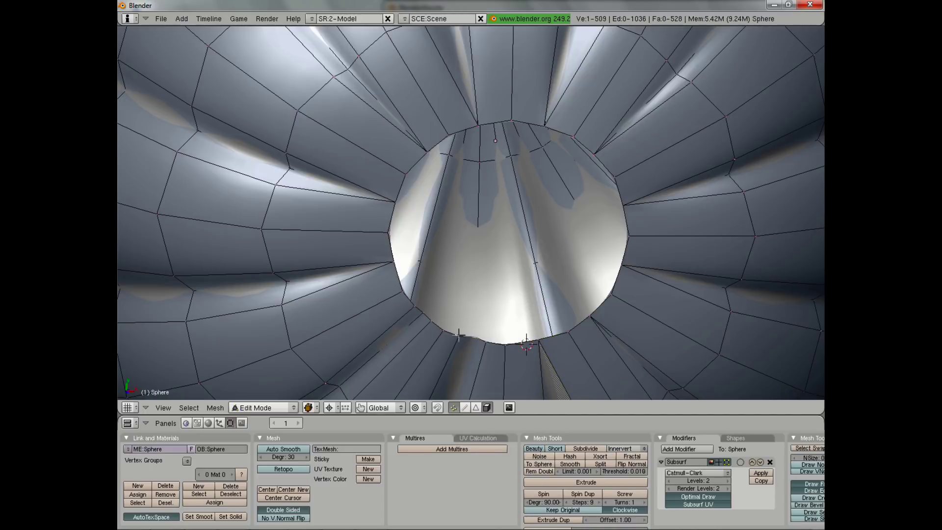
key(w)
right_click(461, 360)
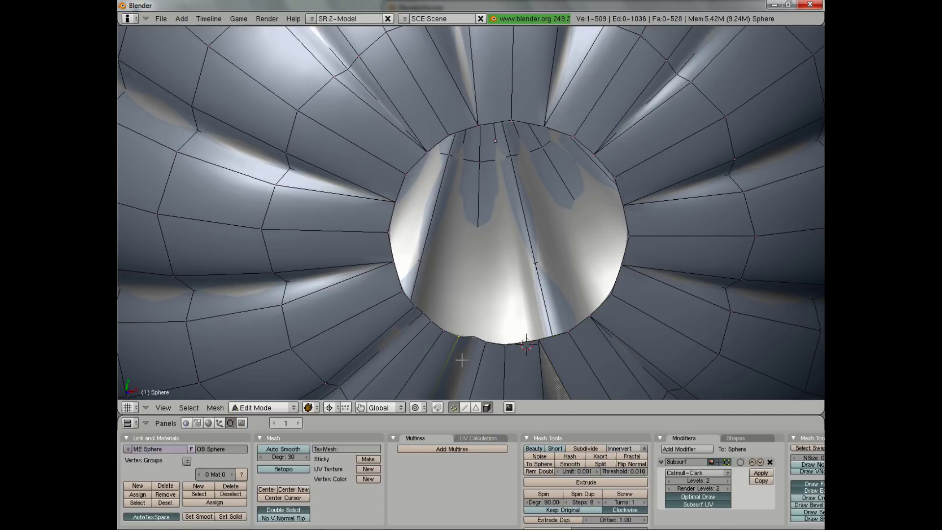
key(w)
click(478, 329)
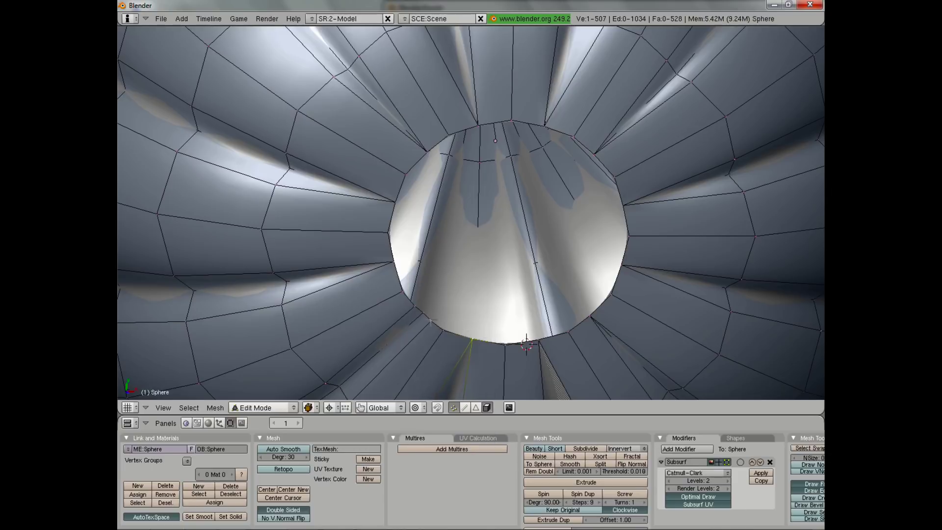
key(alt+m)
click(410, 297)
scroll(435, 294, down, 5)
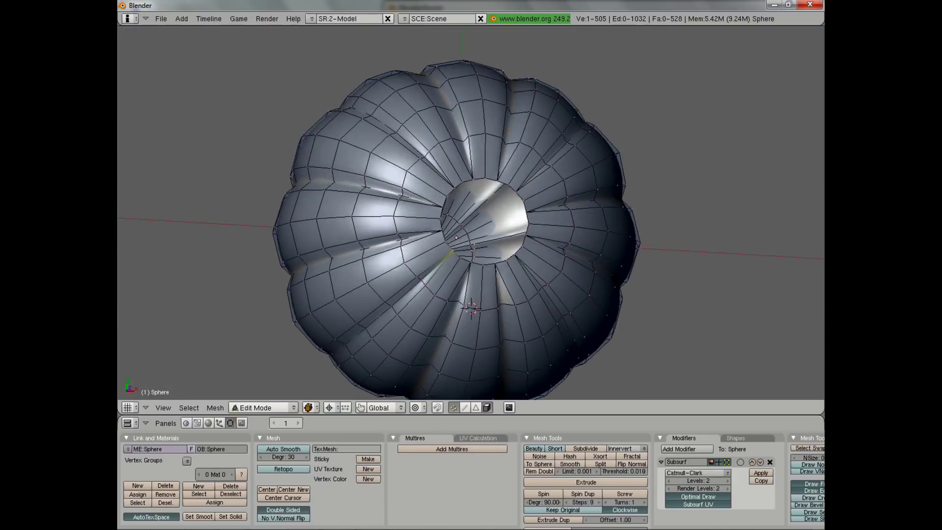
- Box-select the pumpkin's uppermost vertex rings in front-view wireframe and join their triangles into quads
middle_drag(472, 246, 466, 216)
middle_drag(497, 275, 478, 234)
key(KP_1)
key(z)
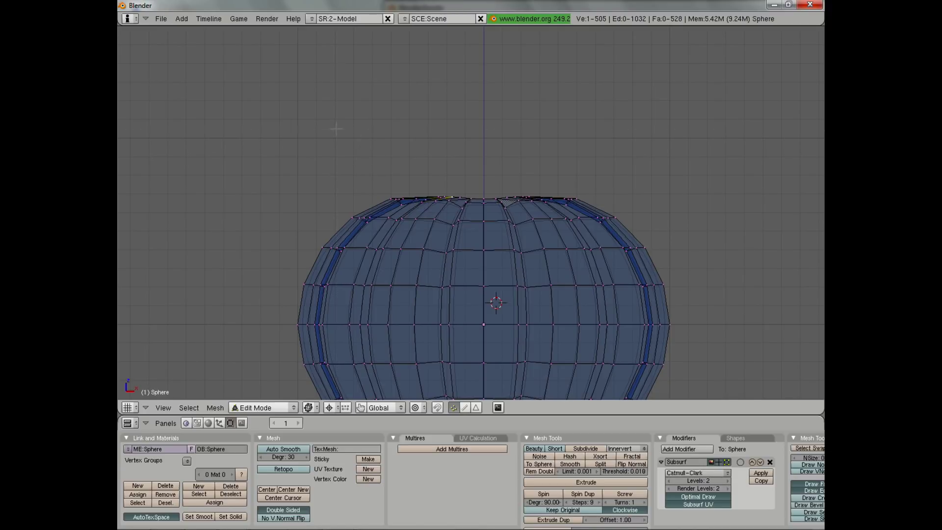
drag(665, 206, 665, 208)
key(z)
mouse_move(478, 235)
middle_down()
mouse_move(465, 297)
mouse_move(476, 313)
middle_up()
key(alt+j)
scroll(487, 306, up, 2)
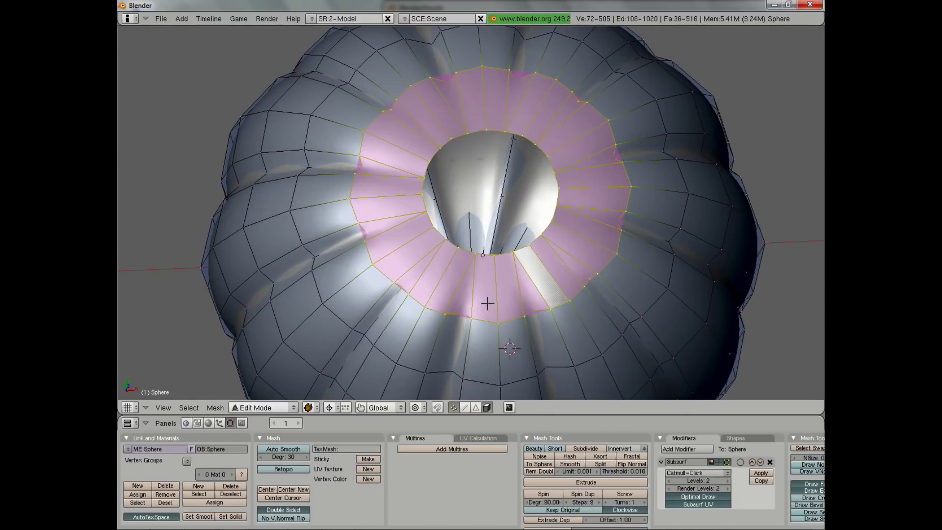
- Deselect everything and examine the pumpkin's closed pole, plus the opening in Object Mode
shift+middle_drag(465, 278, 561, 191)
scroll(417, 273, down, 3)
middle_drag(417, 273, 488, 120)
middle_drag(469, 183, 519, 196)
scroll(537, 160, up, 4)
key(a)
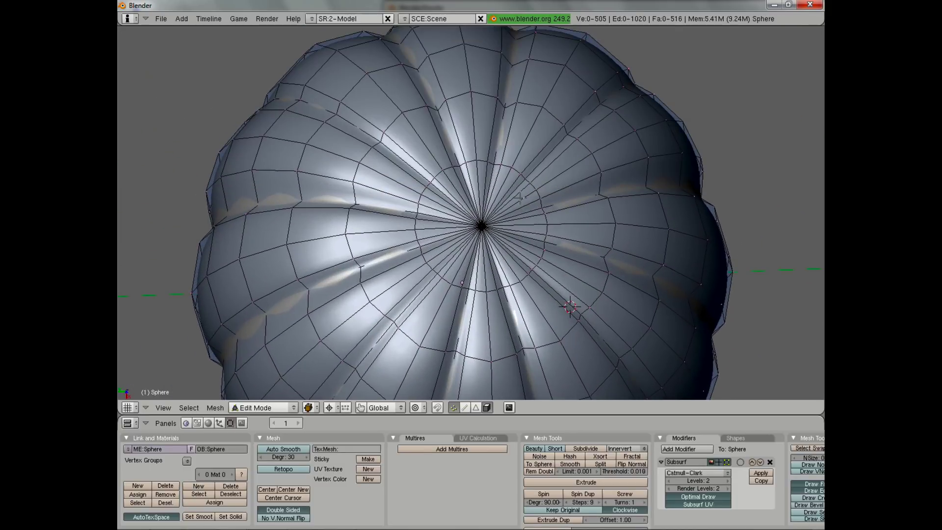
scroll(480, 226, down, 4)
middle_drag(481, 226, 385, 354)
key(Tab)
scroll(463, 291, up, 4)
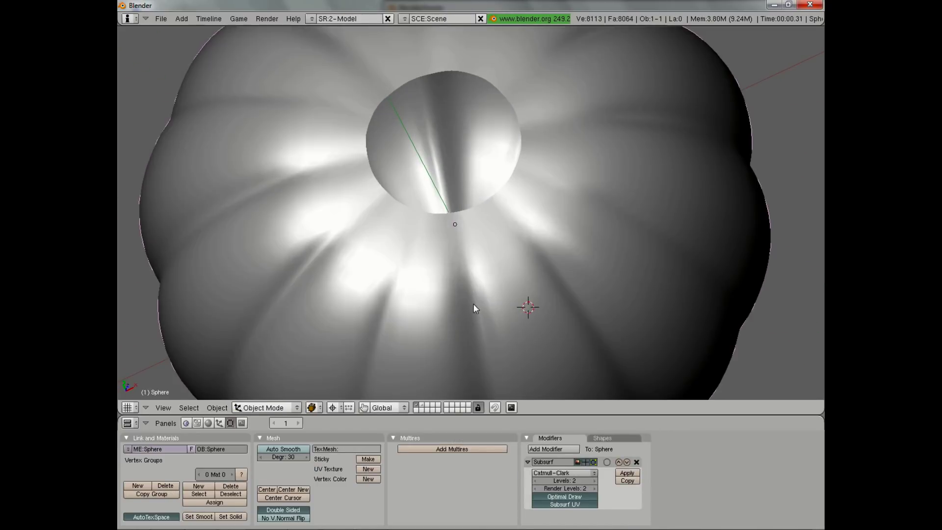
- In Edit Mode, select the edge loop around the top opening and extrude it in place
key(Tab)
middle_drag(473, 304, 456, 373)
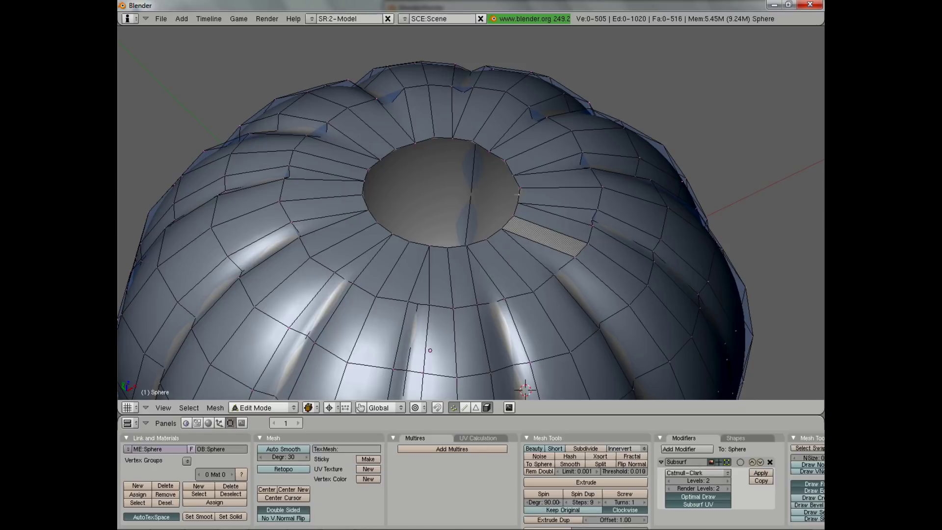
alt+right_click(517, 195)
middle_drag(518, 195, 610, 206)
click(610, 206)
right_click(611, 206)
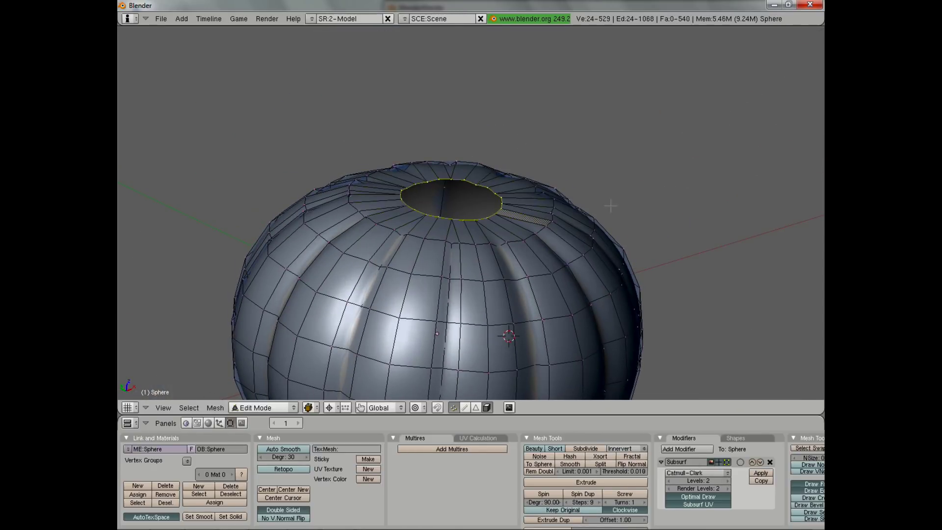
- Scale the extruded ring inward to narrow the opening and lower it slightly along the Z axis
key(s)
right_click(594, 204)
middle_drag(593, 204, 560, 196)
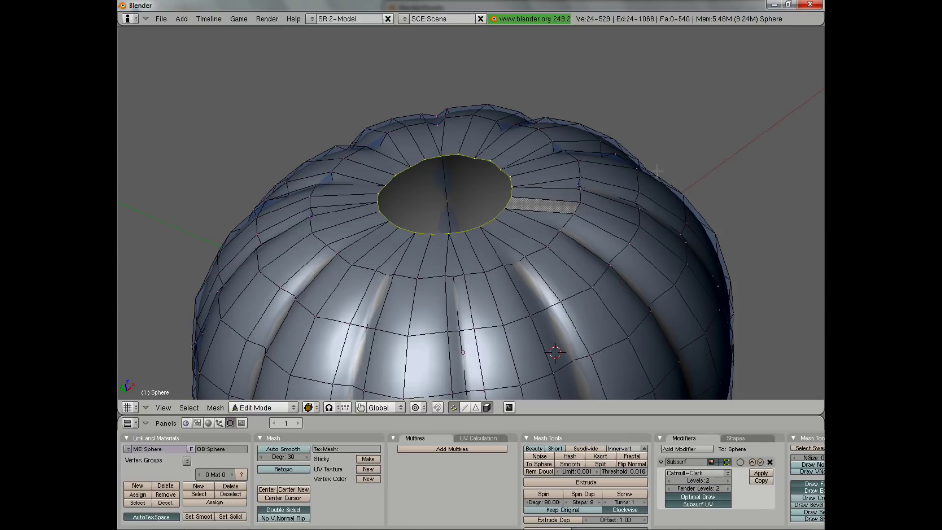
key(s)
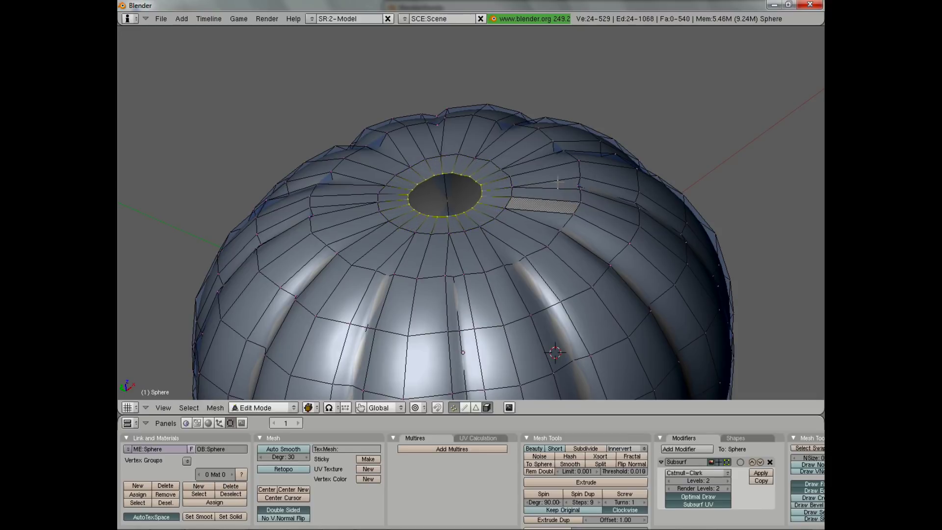
key(g)
key(z)
key(s)
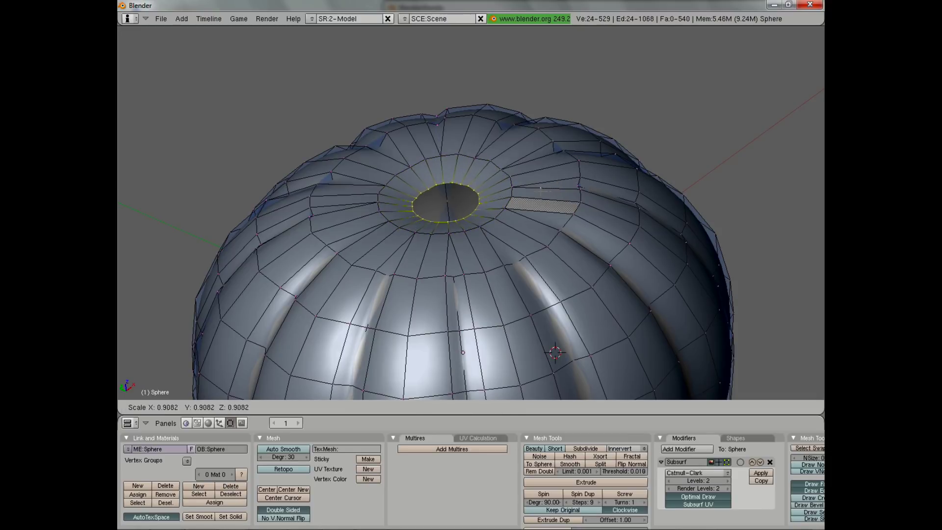
key(Return)
- Smooth the selected ring around the pumpkin's top opening and scale it inward to about 0.52
key(w)
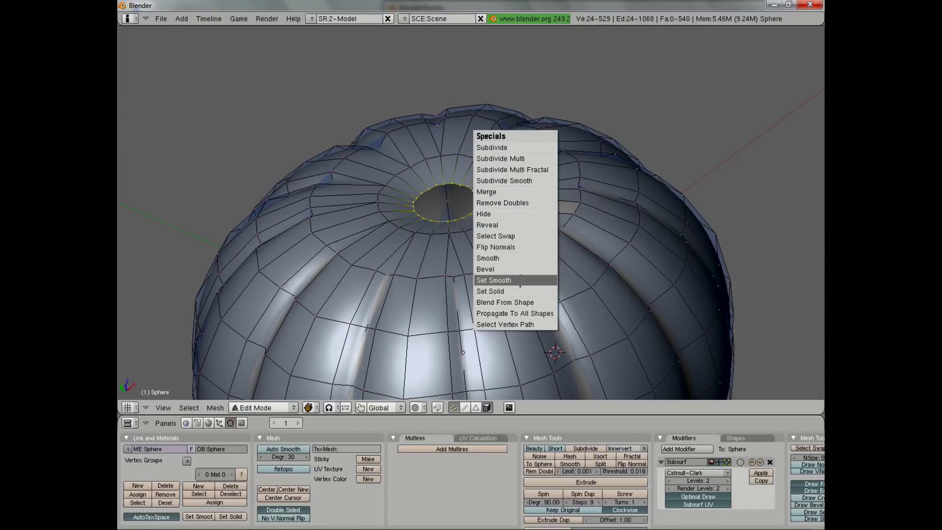
click(521, 255)
key(s)
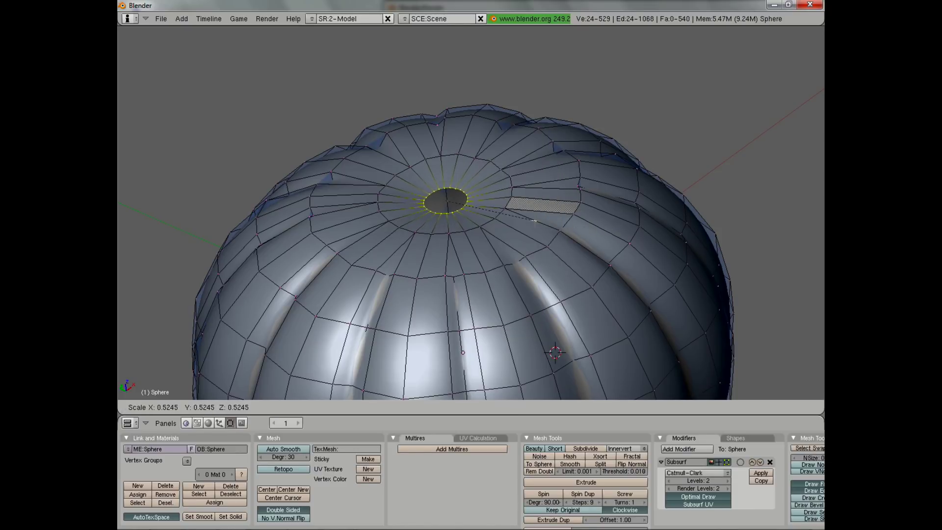
click(536, 221)
- Check the opening in Object Mode, and in Edit Mode adjust its selected ring's height along the Z axis
scroll(535, 221, down, 2)
key(Tab)
middle_drag(535, 221, 487, 173)
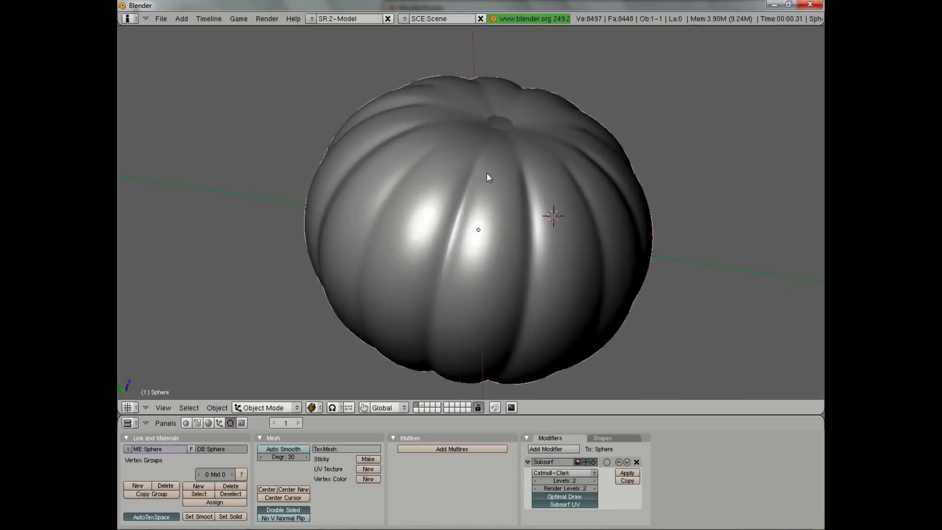
scroll(486, 173, up, 4)
key(Tab)
key(g)
key(z)
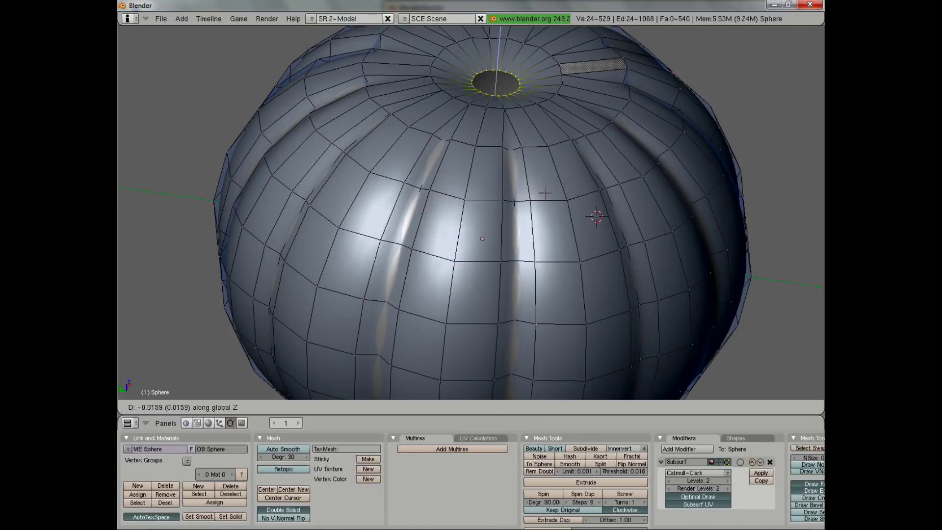
click(545, 185)
key(g)
key(z)
click(546, 188)
- Extrude only the opening ring's edges down into the pumpkin along Z and scale the new ring inward
key(e)
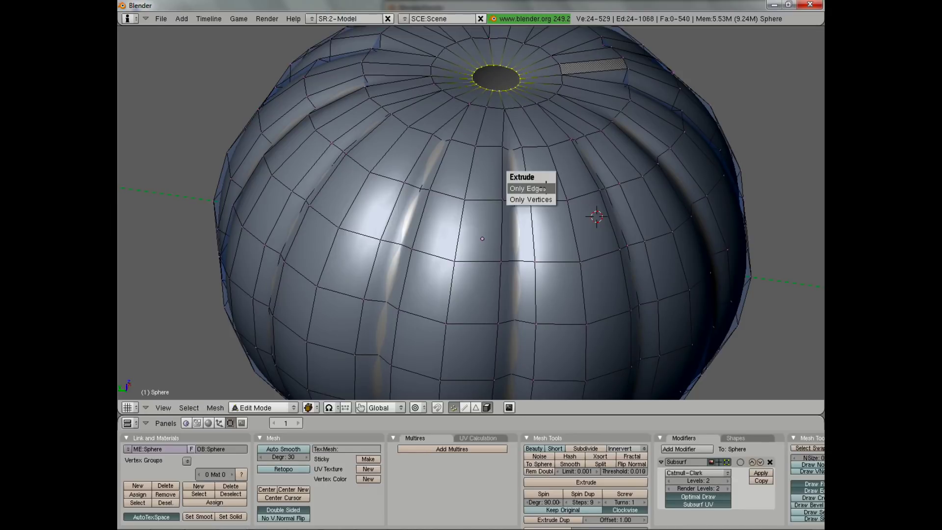
click(546, 187)
key(z)
click(540, 193)
key(s)
click(523, 157)
key(g)
key(z)
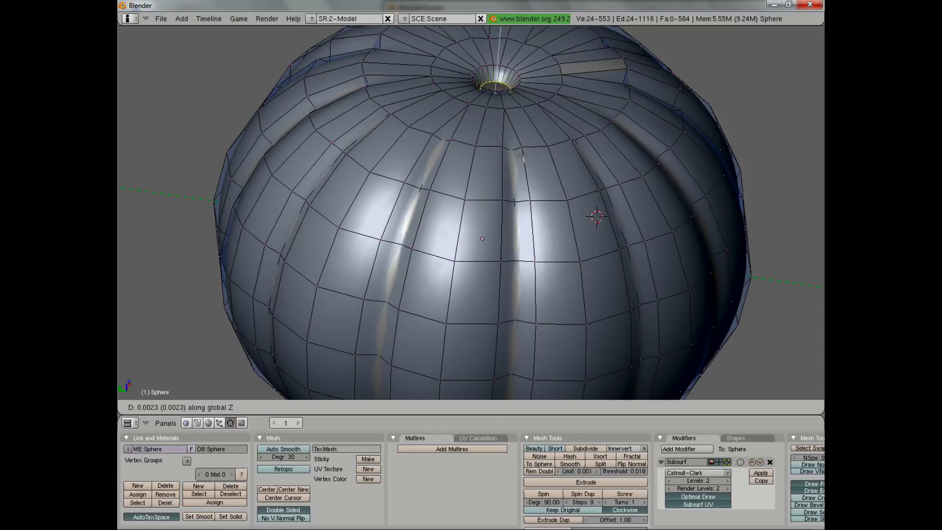
click(523, 167)
- Add the opening's rim loop to the selected inner ring, shift both along the Z axis, and deselect everything
shift+middle_drag(521, 98, 683, 178)
scroll(506, 194, up, 4)
scroll(557, 196, down, 4)
middle_drag(557, 195, 501, 191)
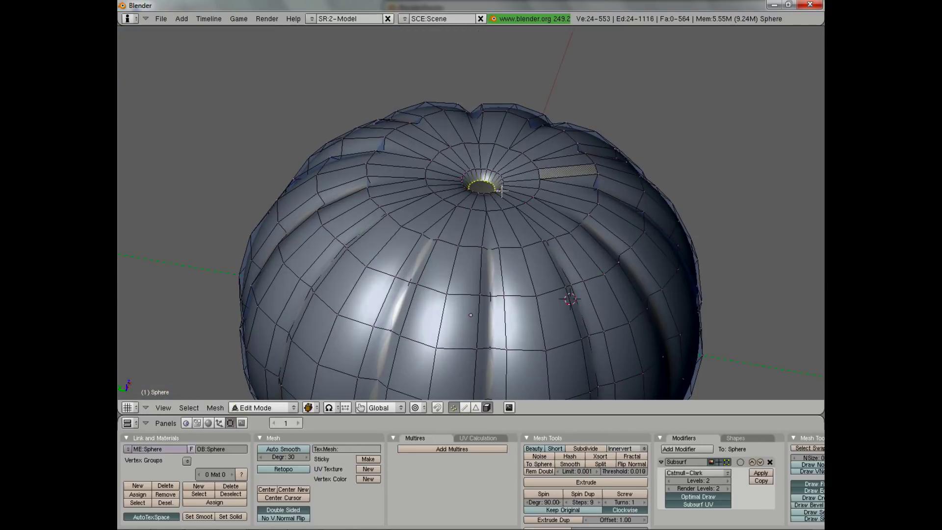
scroll(574, 219, up, 4)
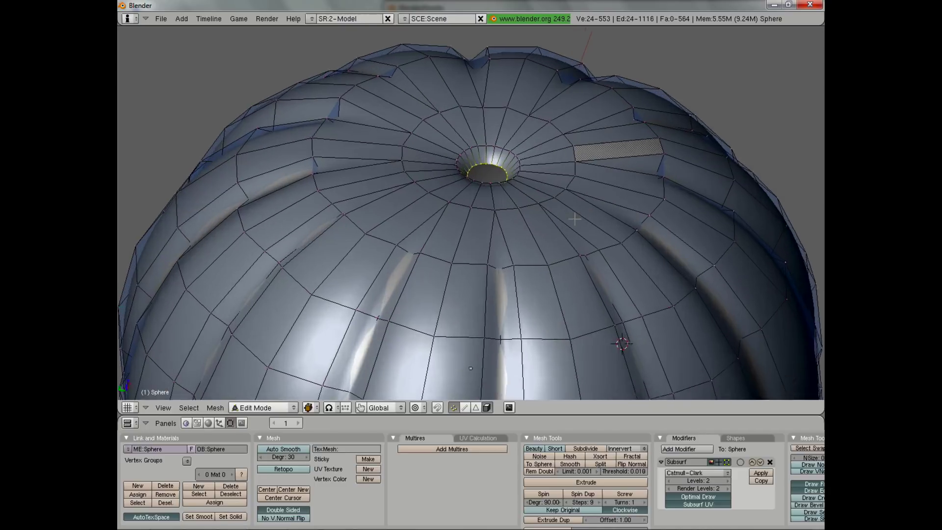
shift+middle_drag(532, 174, 506, 216)
middle_drag(463, 243, 474, 187)
alt+shift+right_click(485, 168)
key(g)
key(z)
click(481, 178)
key(a)
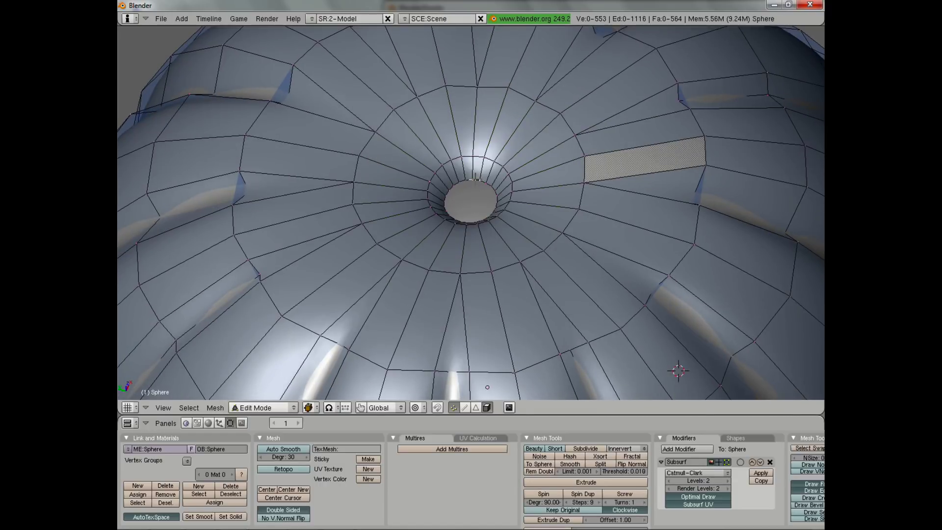
- Duplicate the innermost edge loop of the opening in place and separate the copy into its own object
alt+right_click(474, 177)
middle_drag(538, 275, 549, 197)
key(g)
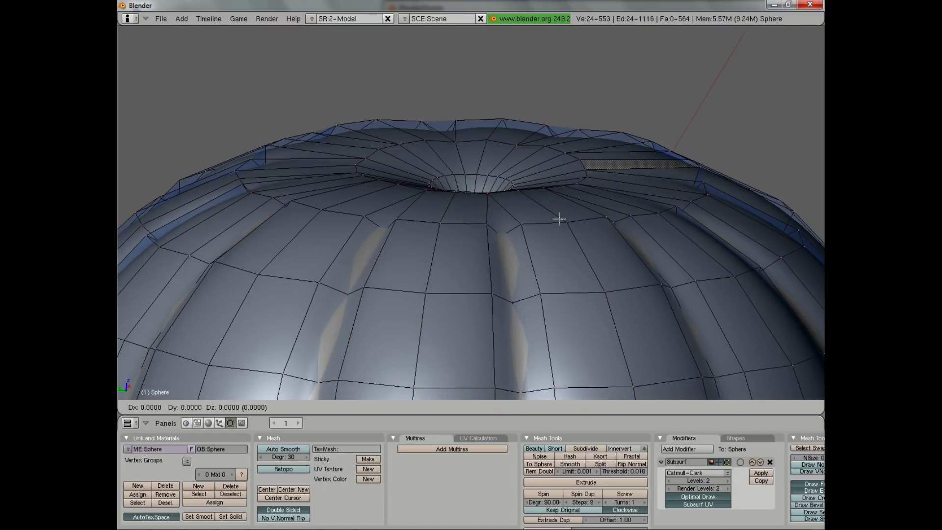
right_click(559, 219)
middle_drag(514, 216, 518, 234)
key(z)
key(z)
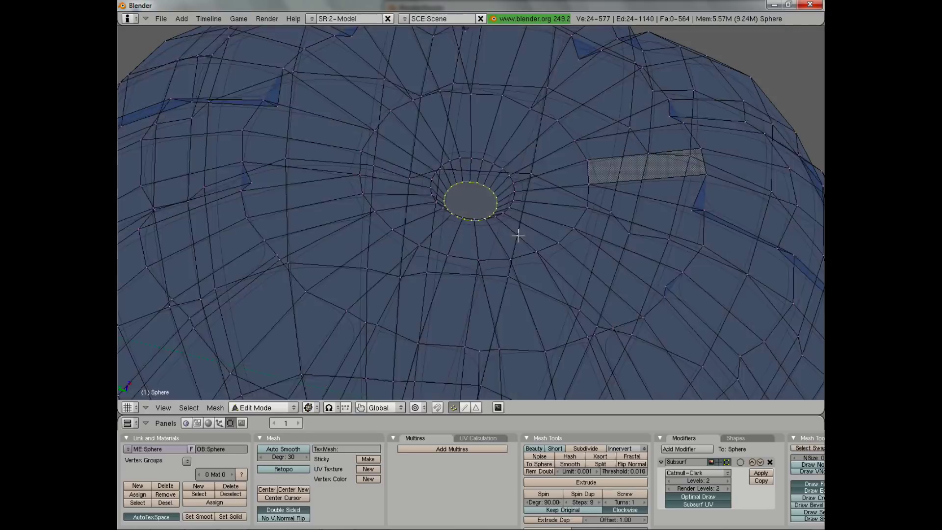
key(p)
click(518, 236)
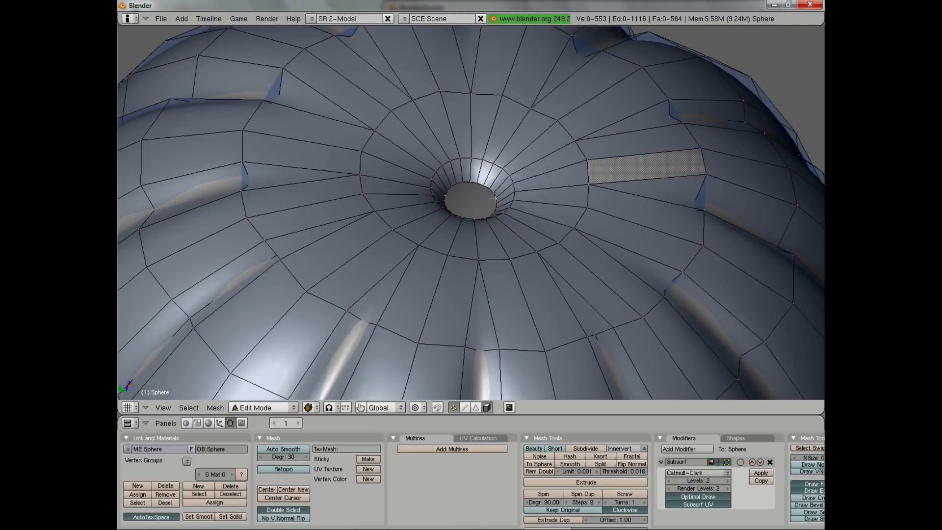
- Select the separated ring object in Object Mode and open it in Edit Mode
key(Tab)
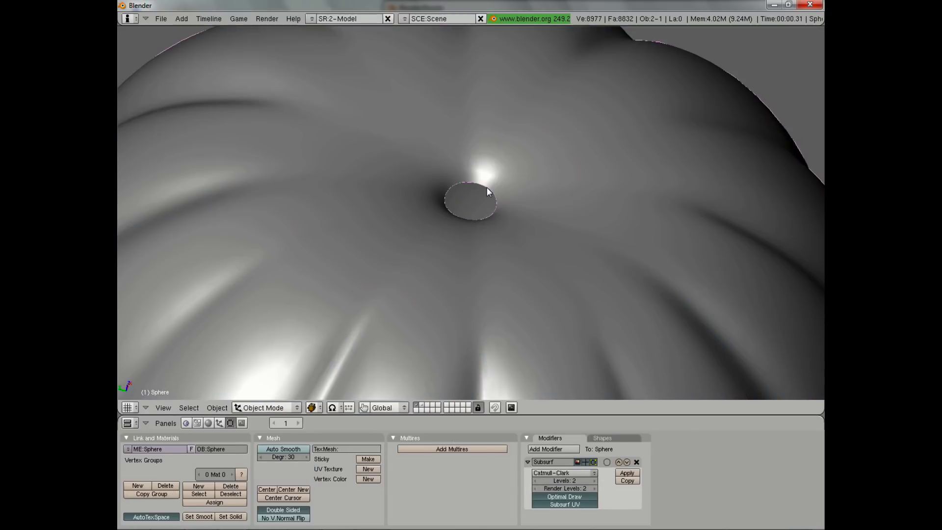
right_click(487, 187)
key(z)
key(z)
scroll(493, 237, down, 4)
middle_drag(484, 249, 481, 216)
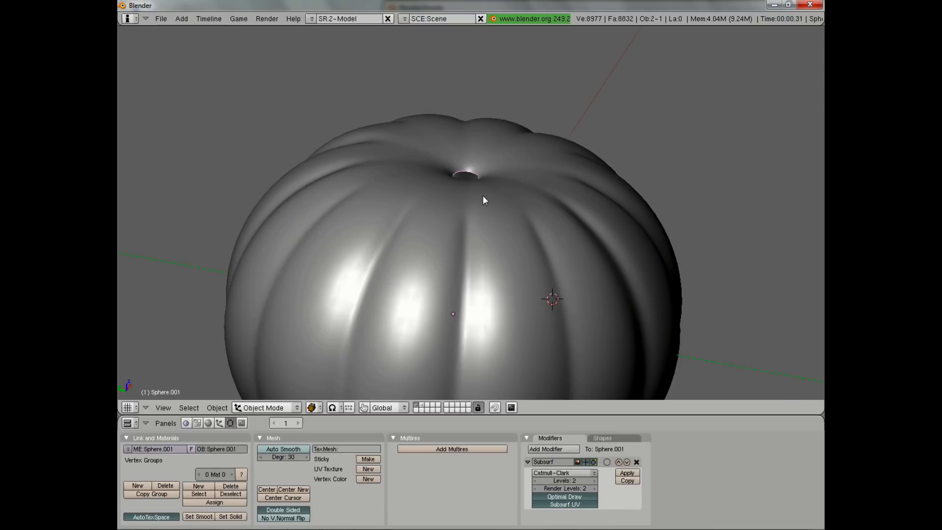
key(Tab)
- Scale the separated ring up to about 1.16 and adjust its height along the Z axis
scroll(484, 198, up, 3)
key(s)
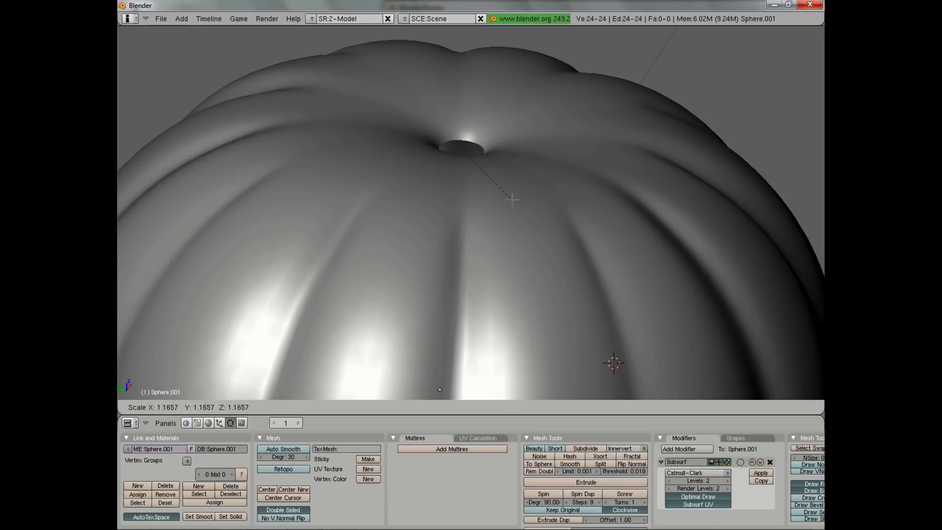
click(511, 199)
key(g)
key(z)
click(514, 197)
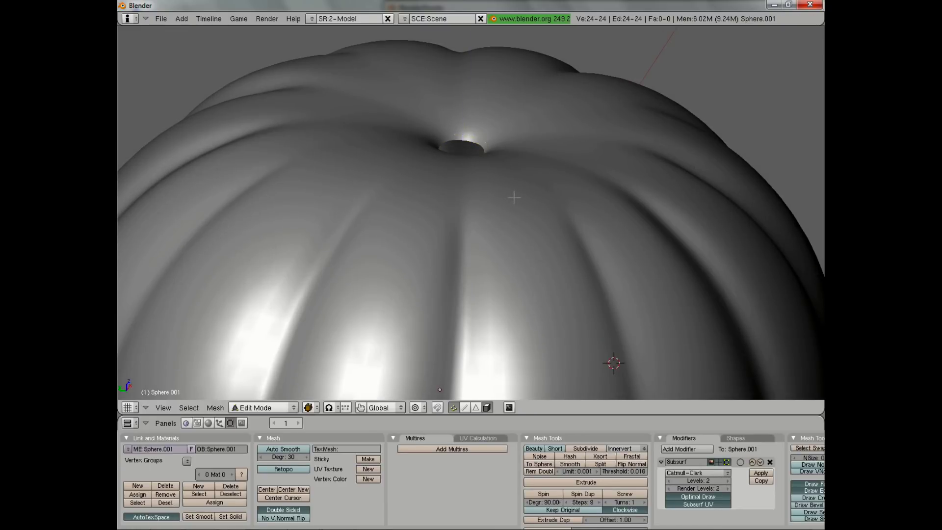
middle_drag(432, 196, 484, 184)
key(z)
key(z)
scroll(436, 217, down, 2)
scroll(435, 217, up, 2)
- Extrude only the ring's edges upward along Z, then raise and scale the new ring outward into a flared collar
key(e)
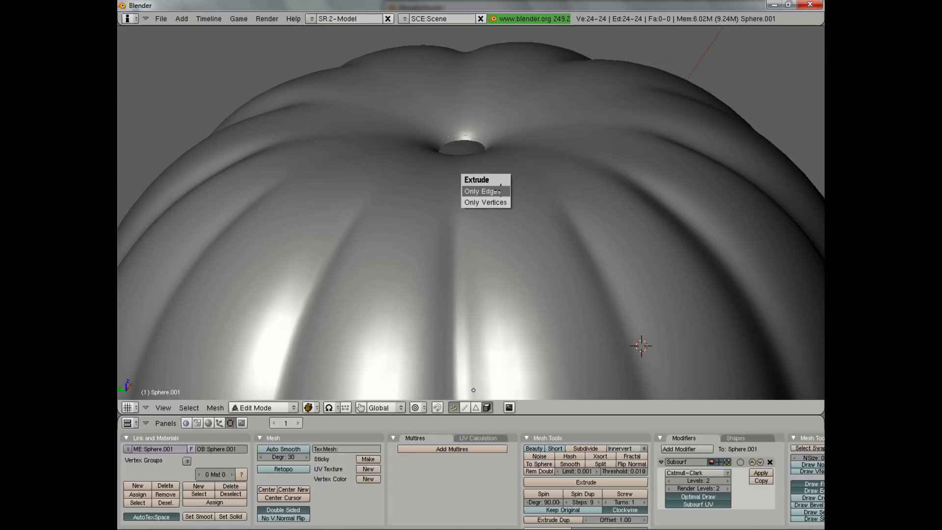
click(500, 190)
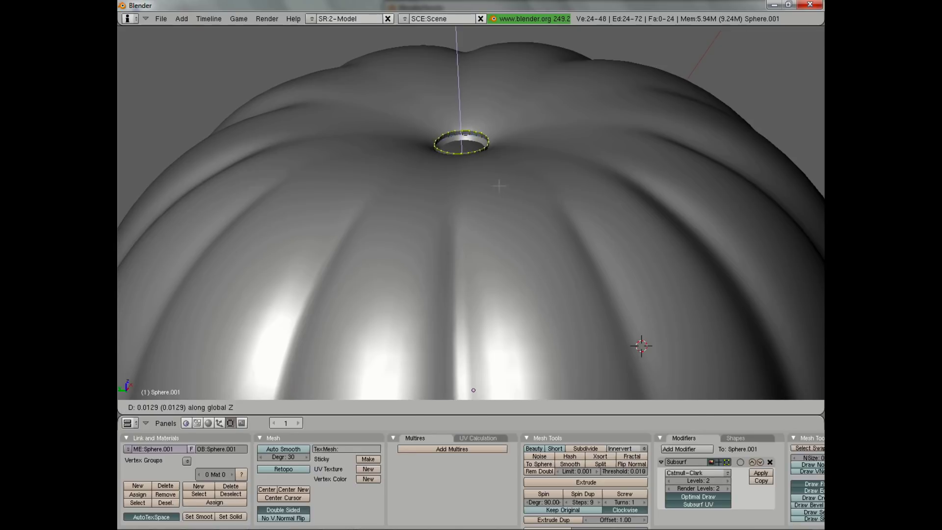
click(498, 186)
key(s)
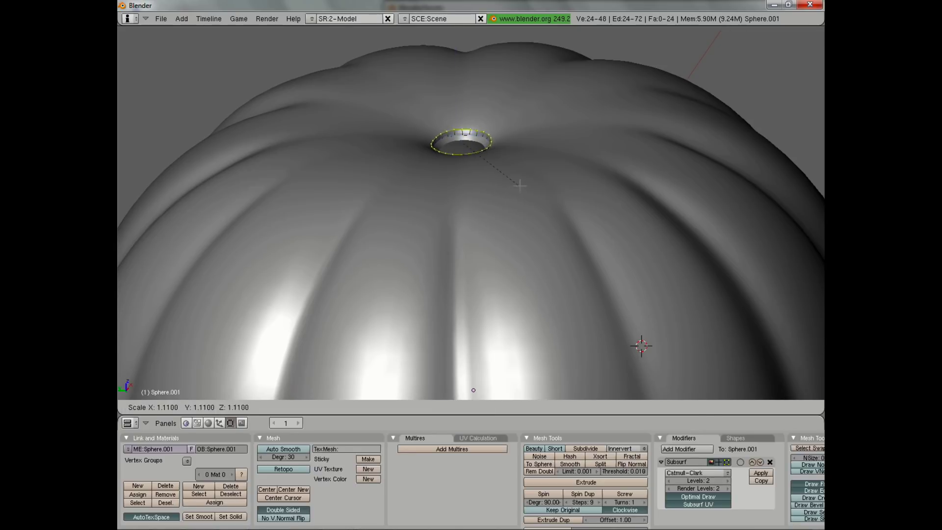
click(531, 187)
key(g)
key(z)
click(533, 184)
key(s)
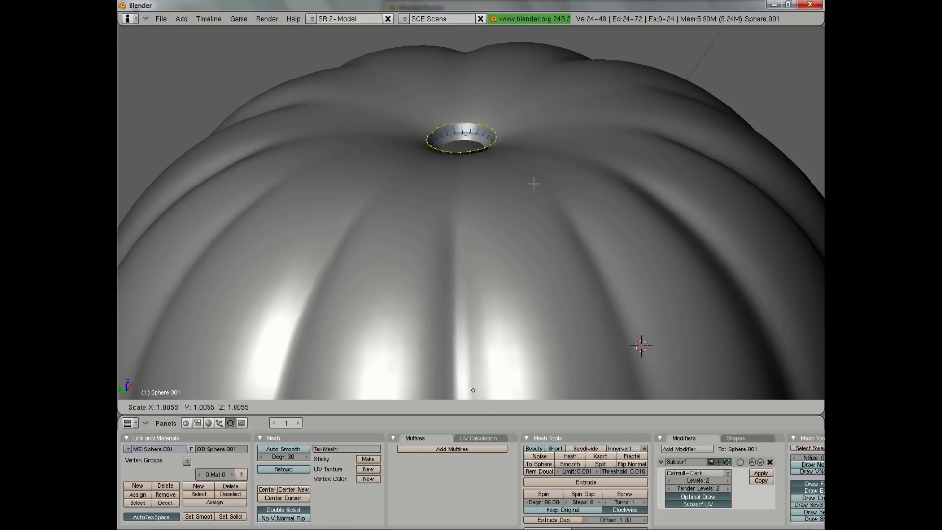
click(544, 189)
- Extrude the collar's top edges about 0.007 upward along Z and widen the new ring slightly
key(e)
click(528, 190)
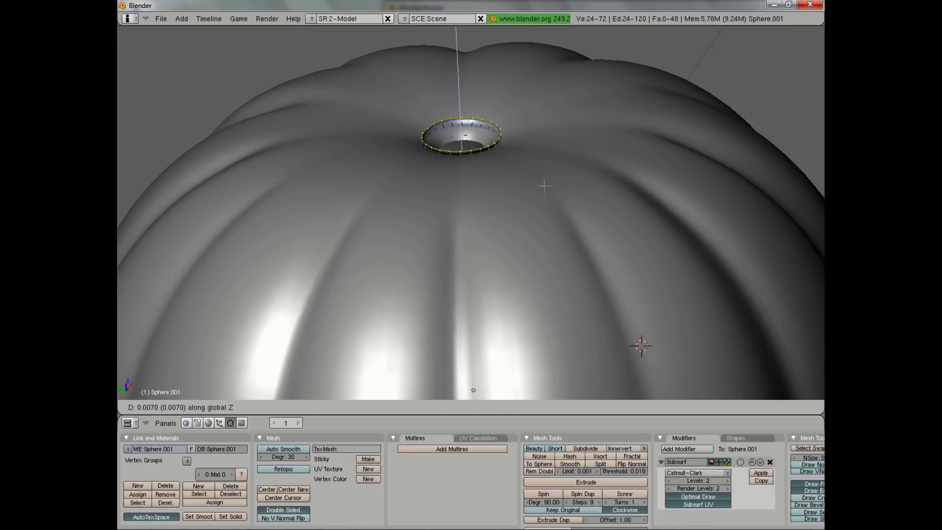
click(544, 185)
key(s)
click(550, 185)
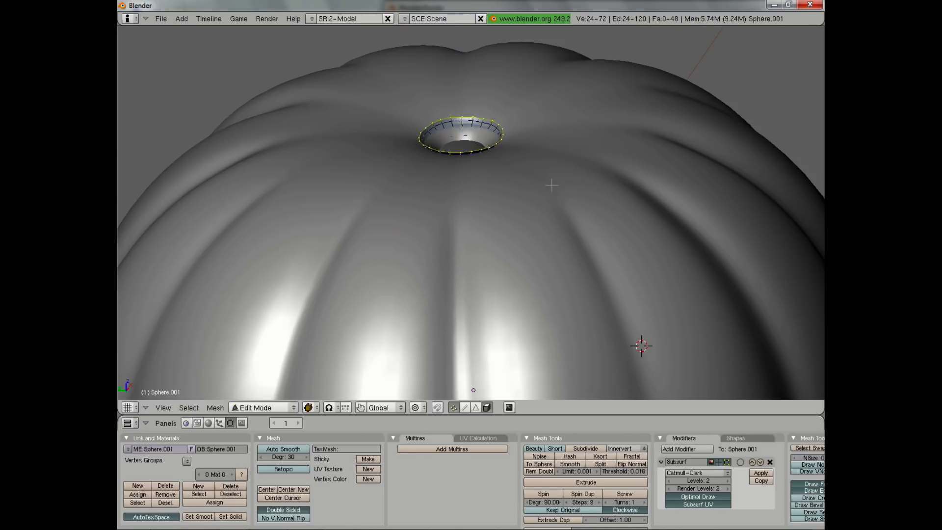
- Extrude the collar's rim edges again and scale the new ring slightly outward to form a lip
key(e)
click(551, 187)
click(552, 186)
key(e)
click(553, 186)
key(s)
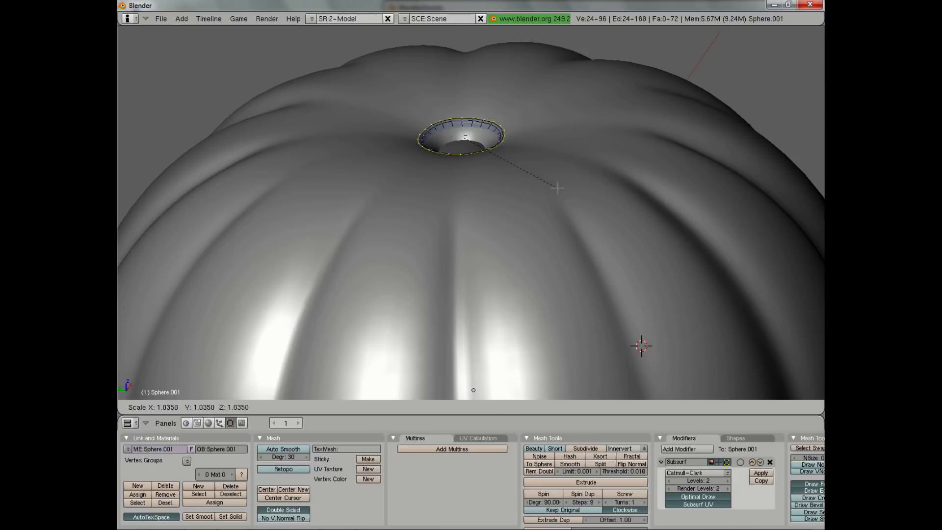
click(562, 189)
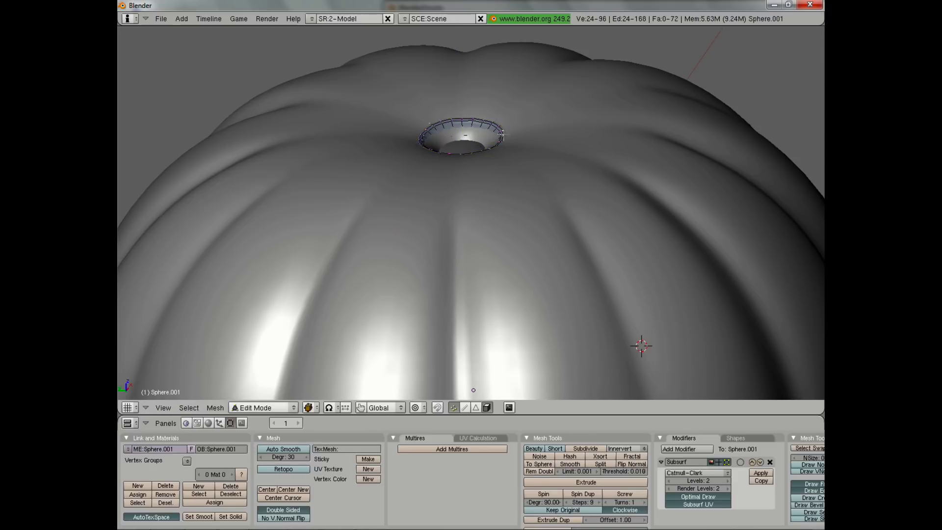
- Select the collar's three outermost loops, raise them slightly along the Z axis, and deselect everything
alt+shift+right_click(501, 135)
shift+middle_drag(506, 172, 484, 132)
key(ctrl+KP_Add)
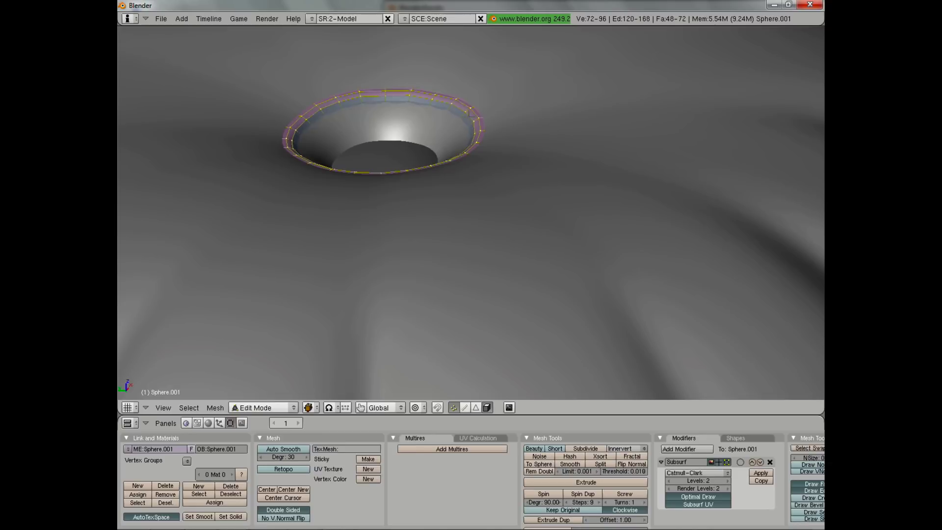
key(g)
key(z)
click(470, 109)
key(a)
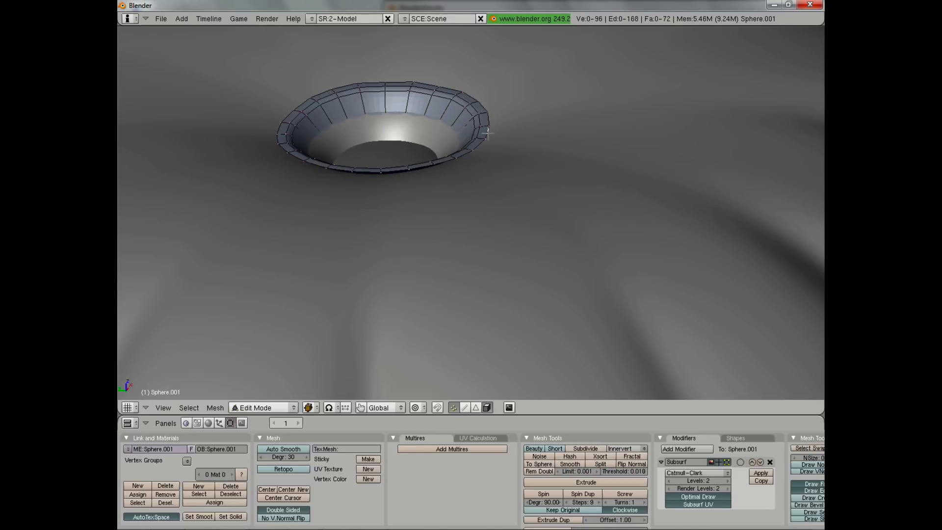
- Select the collar's outer edge loop and extrude it about 0.01 upward along the Z axis
alt+right_click(490, 136)
key(e)
key(z)
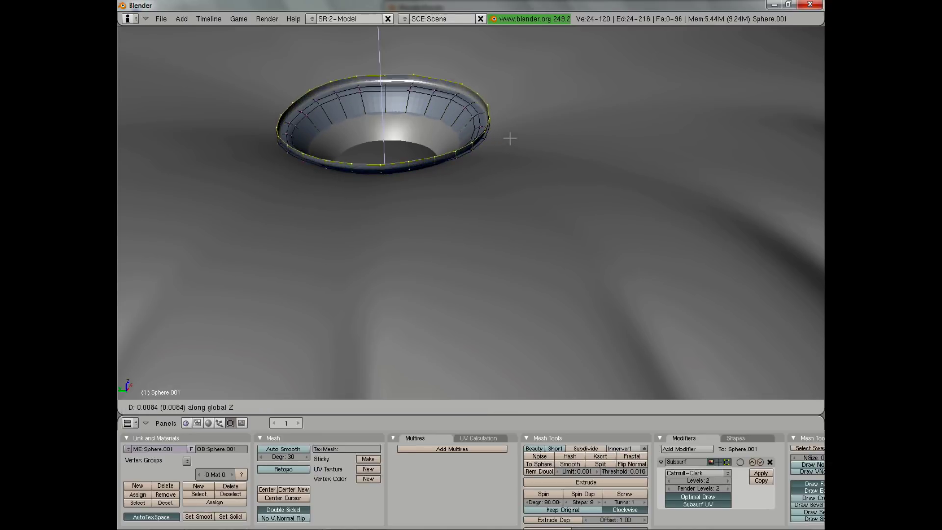
click(510, 135)
- Extrude the collar's top loop, scale the new ring slightly inward, and raise it about 0.0065 along Z
middle_drag(510, 134, 552, 196)
key(e)
click(546, 191)
key(s)
click(543, 187)
key(g)
key(z)
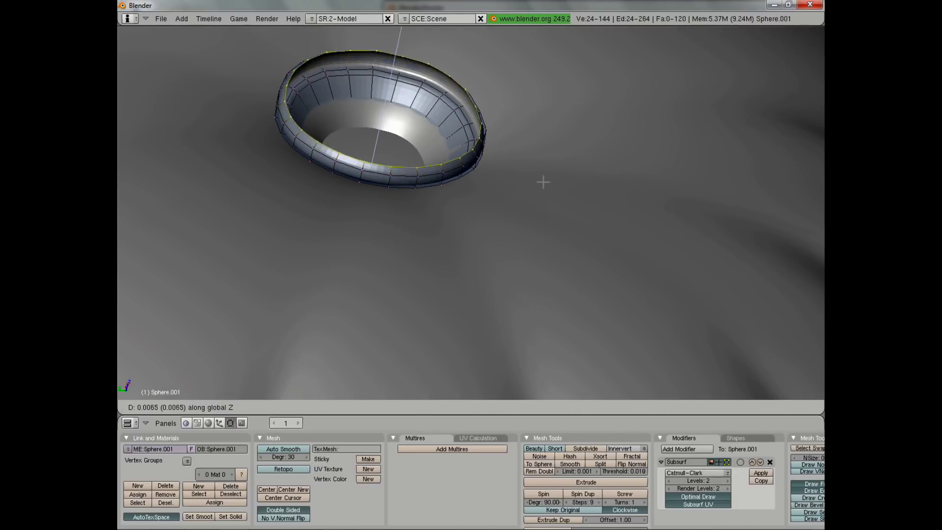
click(543, 182)
- Extrude another ring from the collar's top, scale it inward, and raise it along Z to start the stem
key(e)
key(s)
click(542, 179)
key(g)
key(z)
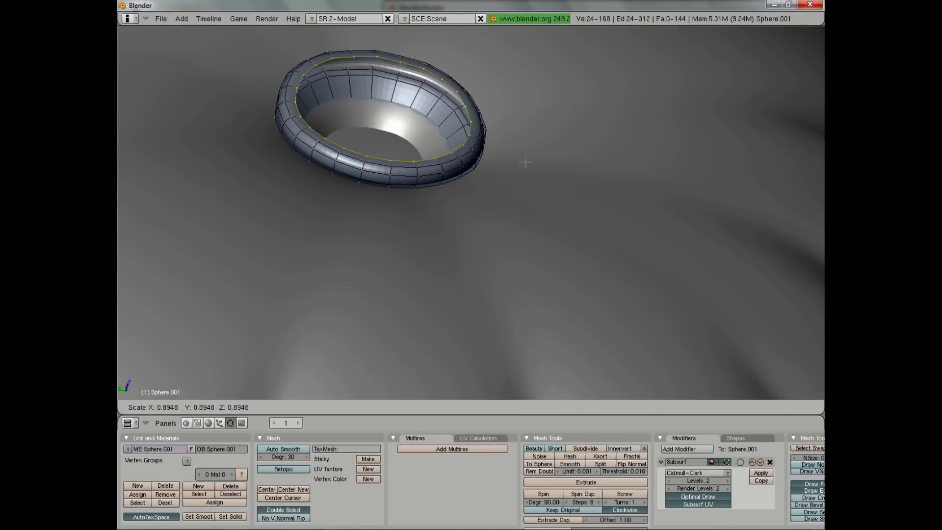
click(522, 119)
key(s)
click(508, 128)
- In front view, extrude the stem's top ring edges upward along Z and scale the new ring inward
scroll(507, 193, down, 4)
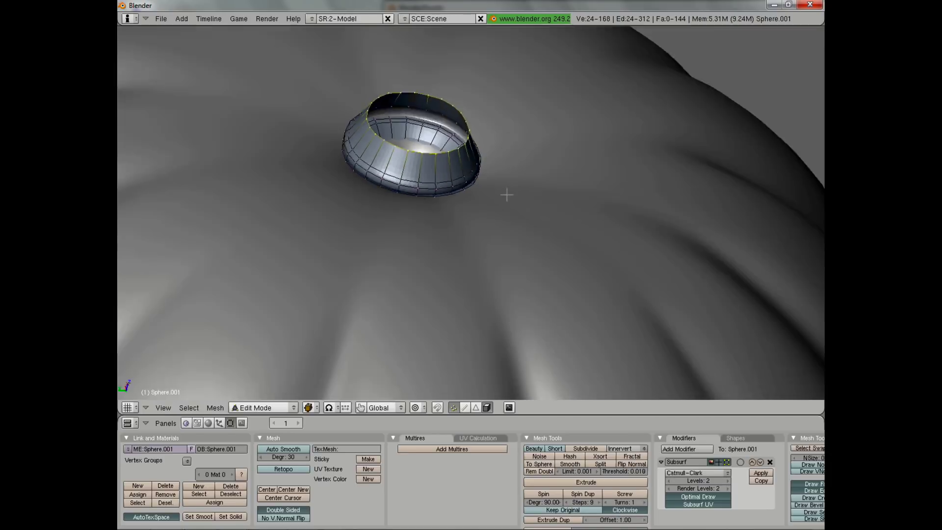
middle_drag(507, 193, 426, 223)
key(KP_1)
shift+middle_drag(427, 223, 573, 247)
scroll(573, 247, up, 2)
key(e)
click(494, 258)
key(z)
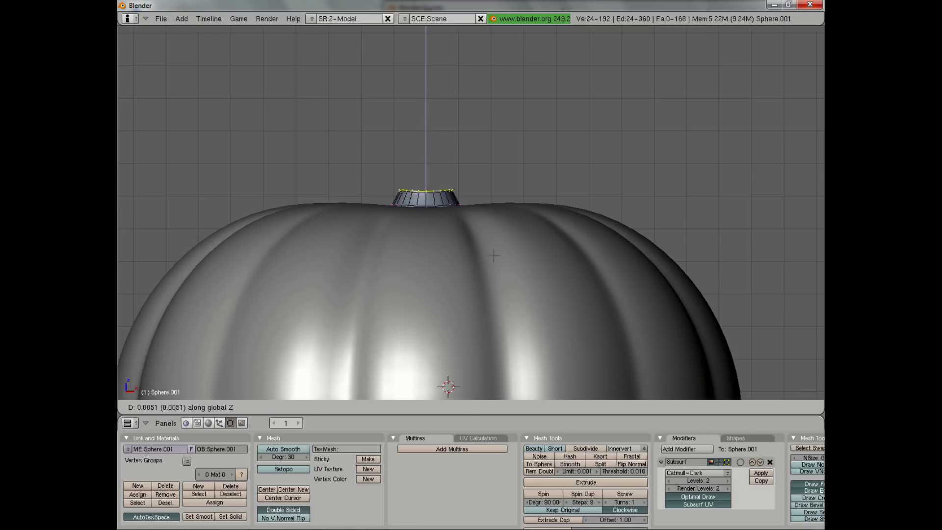
click(494, 215)
key(s)
click(478, 178)
- Adjust the height of the stem's top ring along Z and smooth its vertices
key(g)
key(z)
click(478, 179)
key(w)
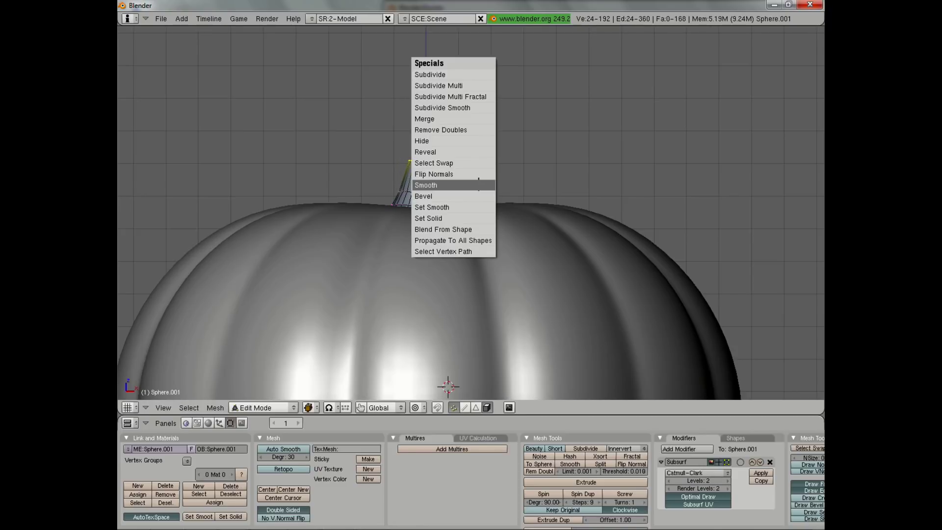
click(478, 185)
- Extrude the stem's top ring upward along Z by more than 0.11 and narrow the new end slightly
key(e)
click(521, 206)
key(z)
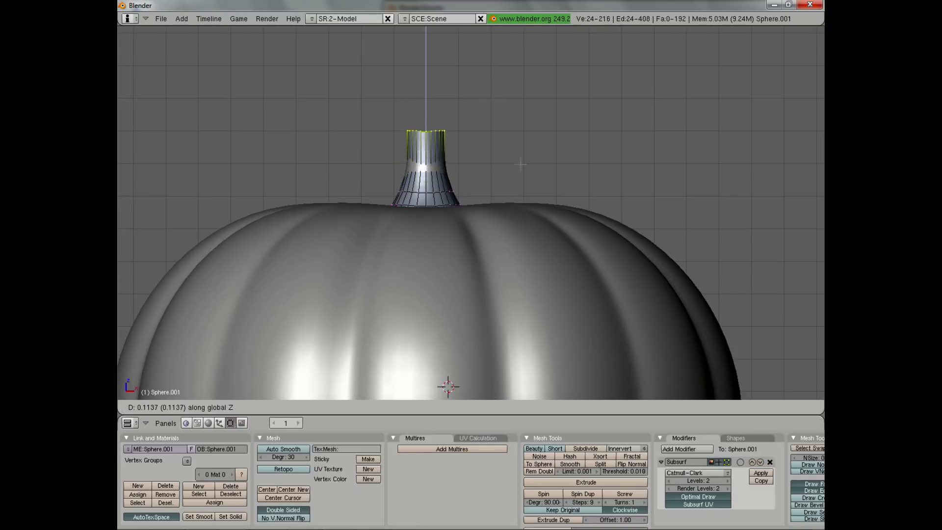
click(517, 157)
key(s)
click(500, 150)
- Extrude the stem's top ring upward by edges only and scale the new ring outward by about 1.47
key(e)
click(496, 156)
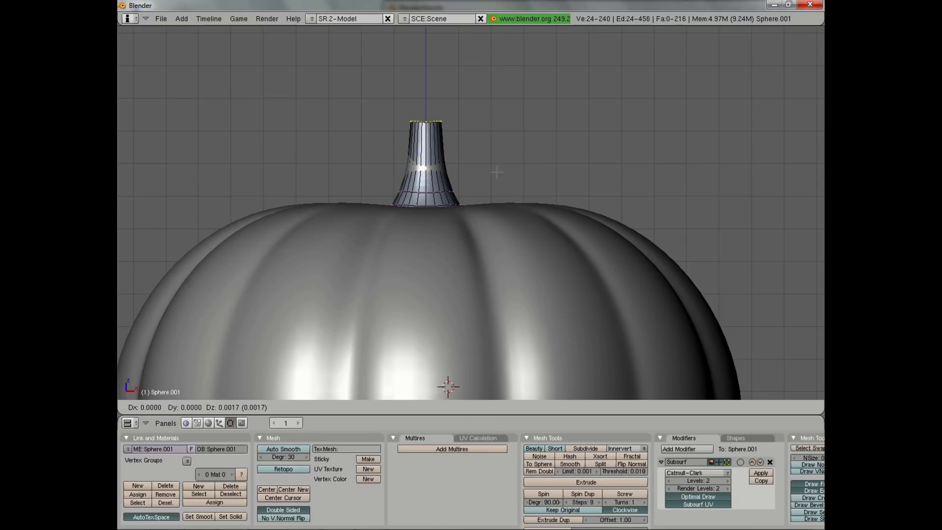
click(496, 156)
key(s)
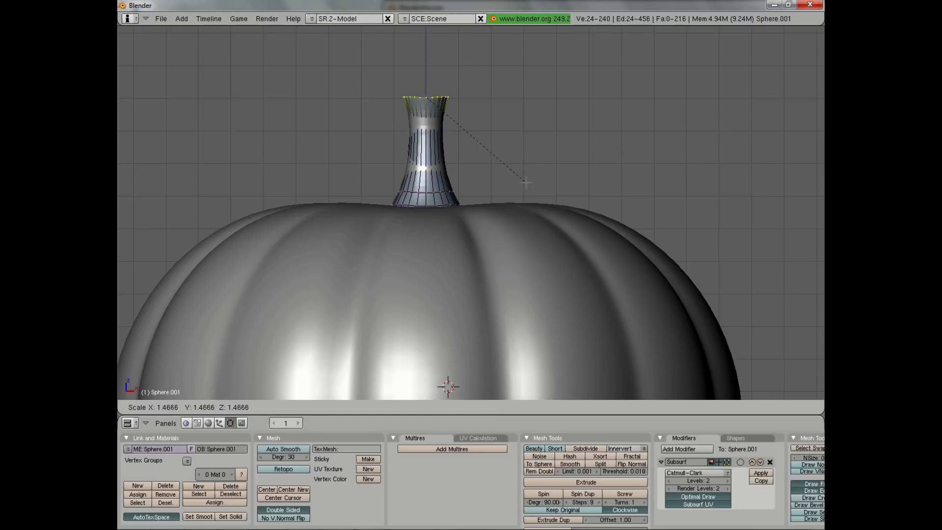
click(524, 180)
- Extrude a thin ring slightly above the stem's flared top and widen it a little to form a lip
key(e)
click(527, 185)
click(528, 183)
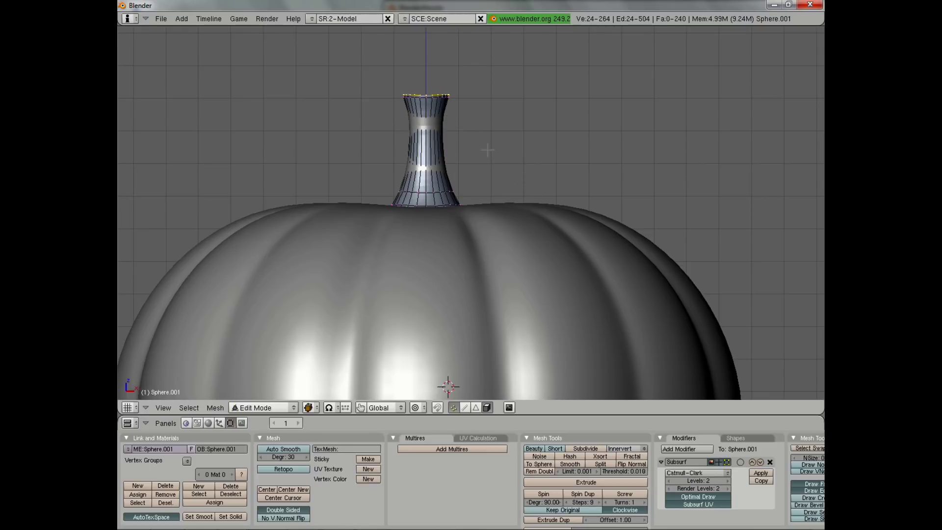
key(s)
click(504, 164)
- Extrude the lip's ring about 0.01 upward, and extrude another ring scaled inward to start the stem's cap
key(e)
click(488, 109)
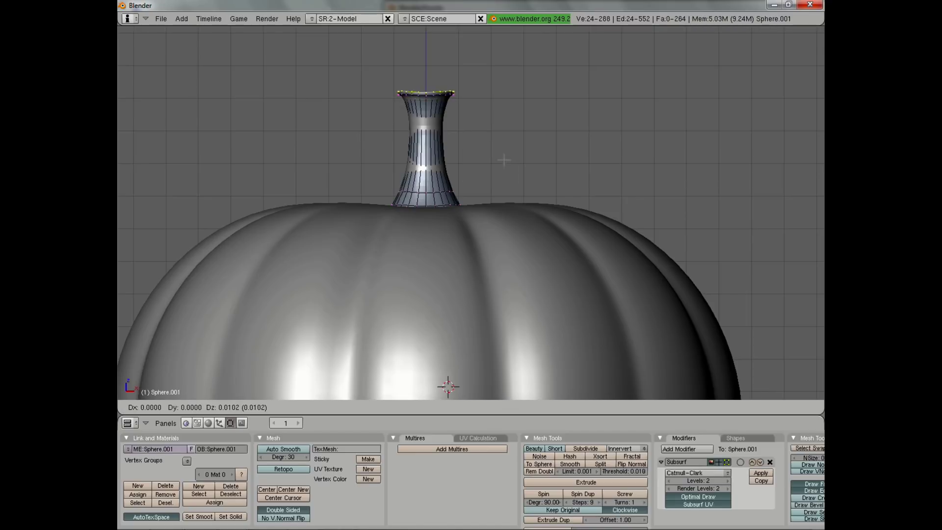
click(504, 160)
key(e)
click(503, 160)
key(s)
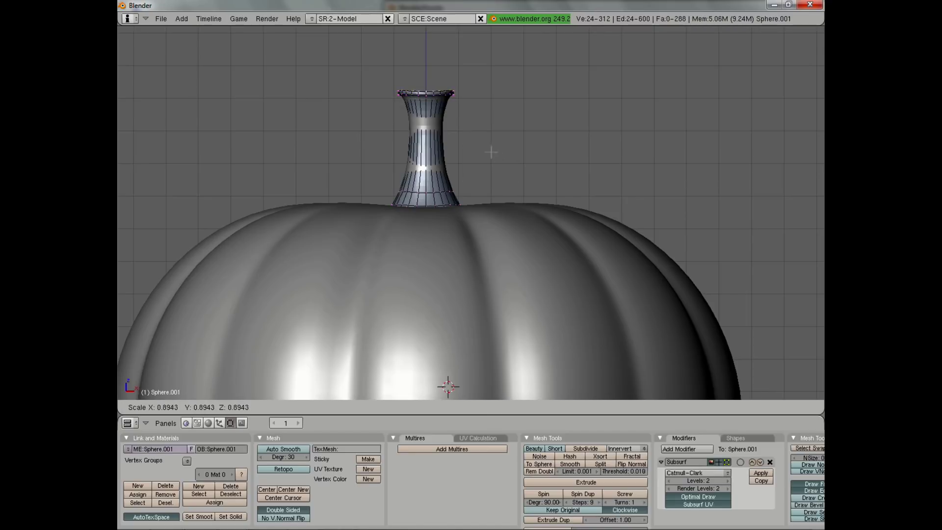
click(474, 144)
- Extrude the cap's inner ring slightly upward and scale the new ring well inward
key(e)
click(471, 142)
click(467, 141)
key(s)
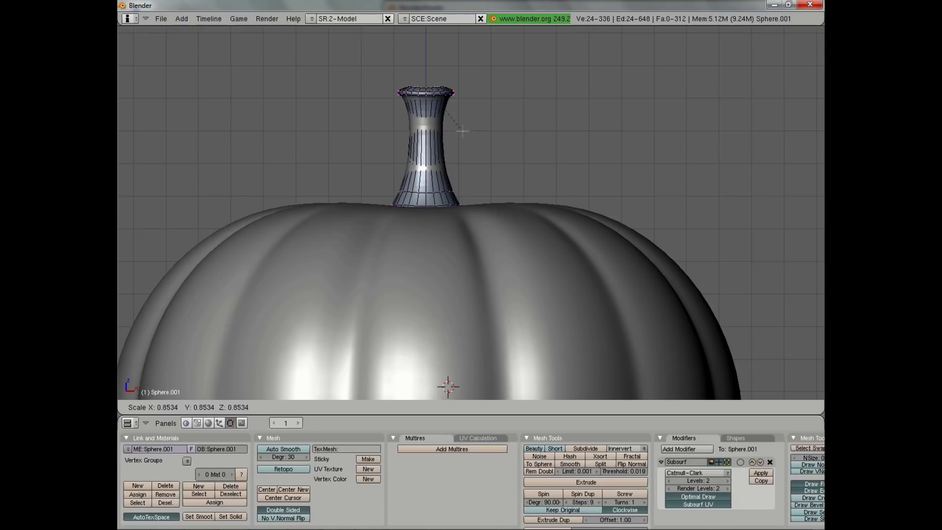
click(440, 114)
- Extrude the cap's inner ring in place and shrink it to a tiny hole at the stem's center
middle_drag(444, 97, 472, 172)
key(e)
click(473, 173)
key(z)
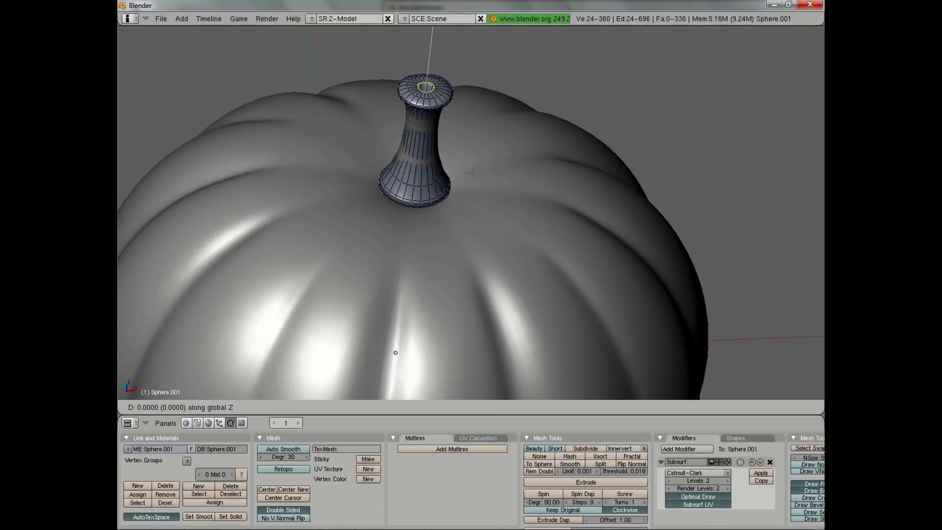
click(472, 173)
key(s)
click(431, 121)
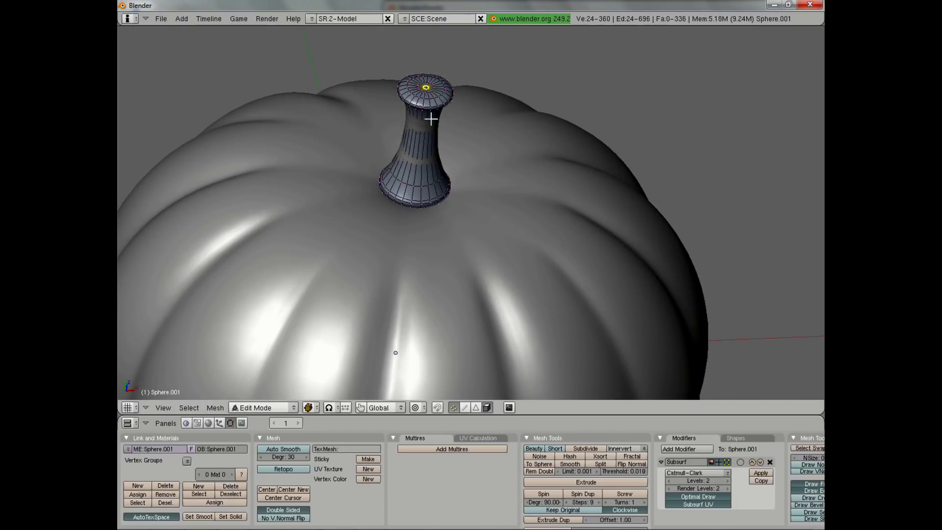
- Merge the tiny innermost ring's vertices at their center to close the stem's top
key(w)
click(428, 84)
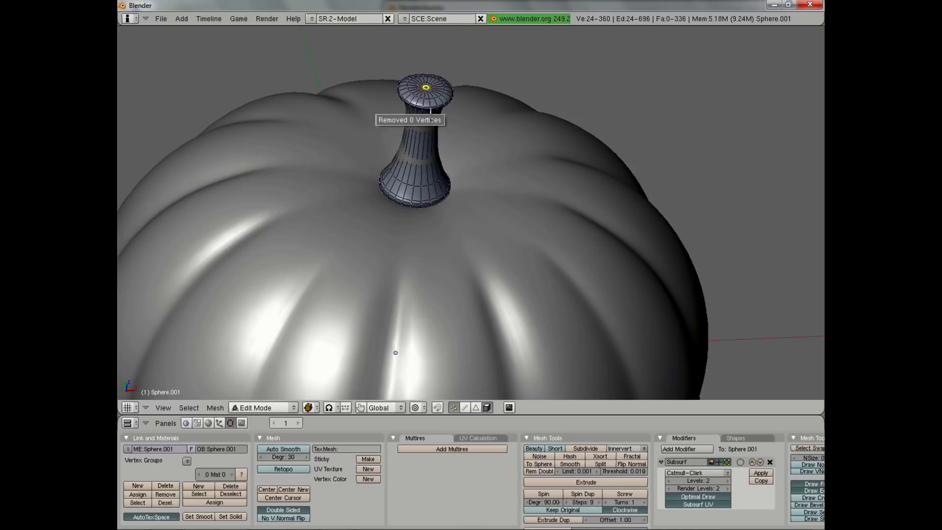
key(w)
click(474, 170)
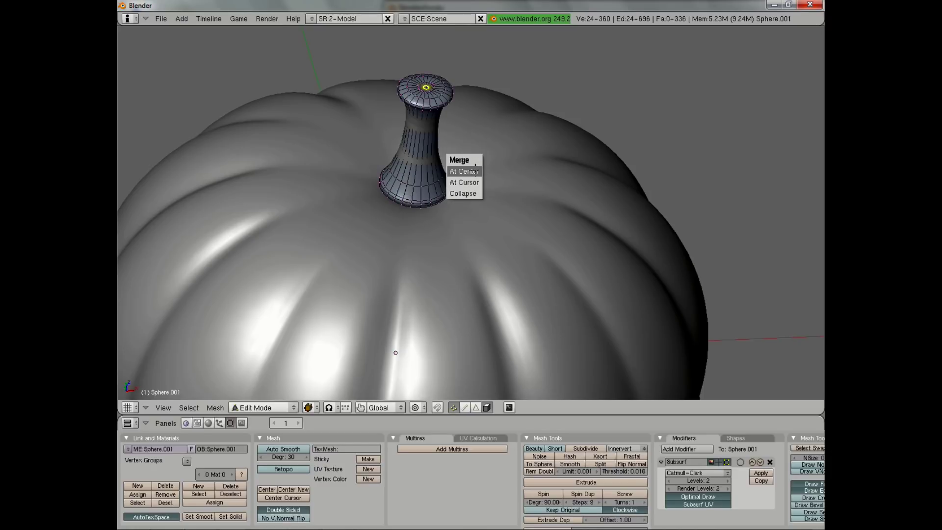
click(464, 172)
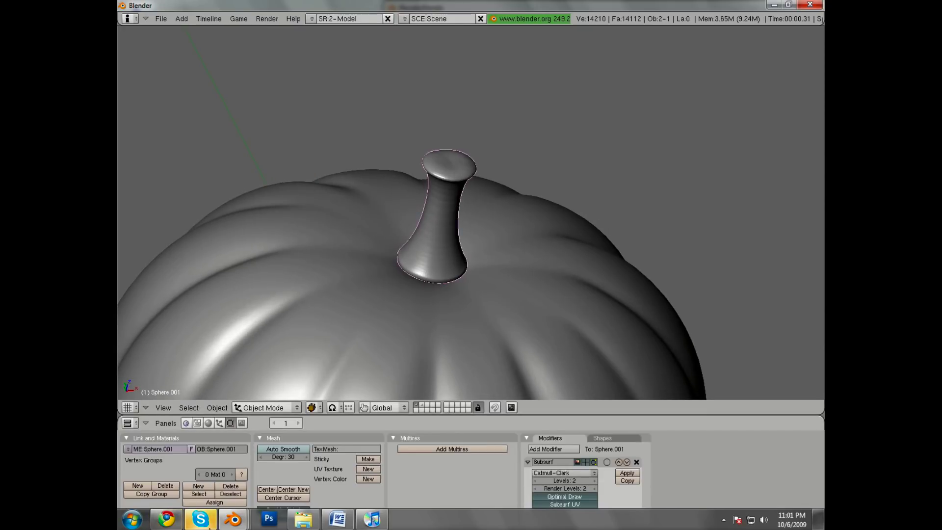
- Select the whole stem mesh, recalculate its normals to face outside, and clear the selection
click(233, 519)
middle_drag(481, 285, 525, 235)
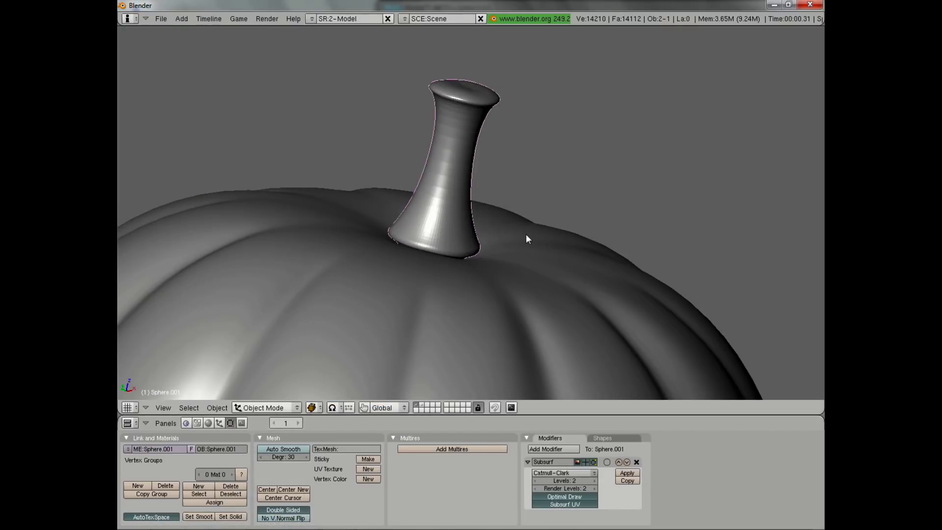
key(Tab)
key(a)
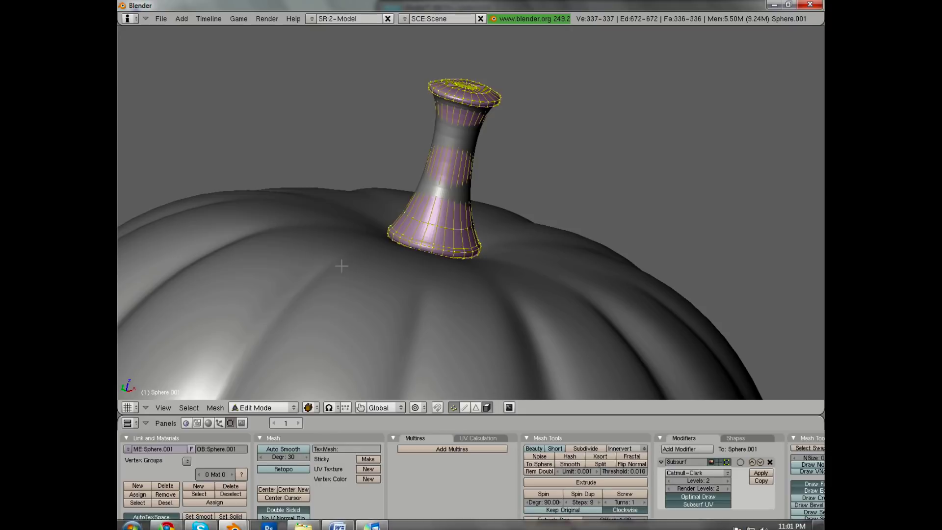
key(w)
click(332, 358)
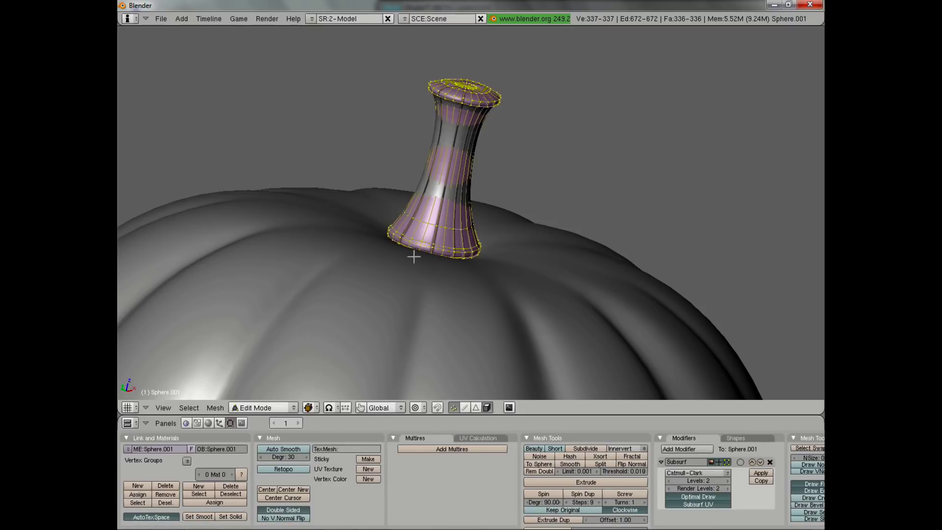
key(ctrl+n)
click(429, 251)
scroll(383, 212, up, 3)
mouse_move(383, 212)
middle_down()
mouse_move(427, 289)
mouse_move(458, 272)
mouse_move(476, 245)
mouse_move(536, 260)
mouse_move(505, 229)
middle_up()
scroll(428, 289, down, 2)
key(a)
- Switch the stem mesh to edge selection and select one lengthwise column of three edges along its shaft
key(Tab)
scroll(459, 274, down, 2)
middle_drag(522, 147, 498, 187)
key(Tab)
scroll(498, 186, up, 4)
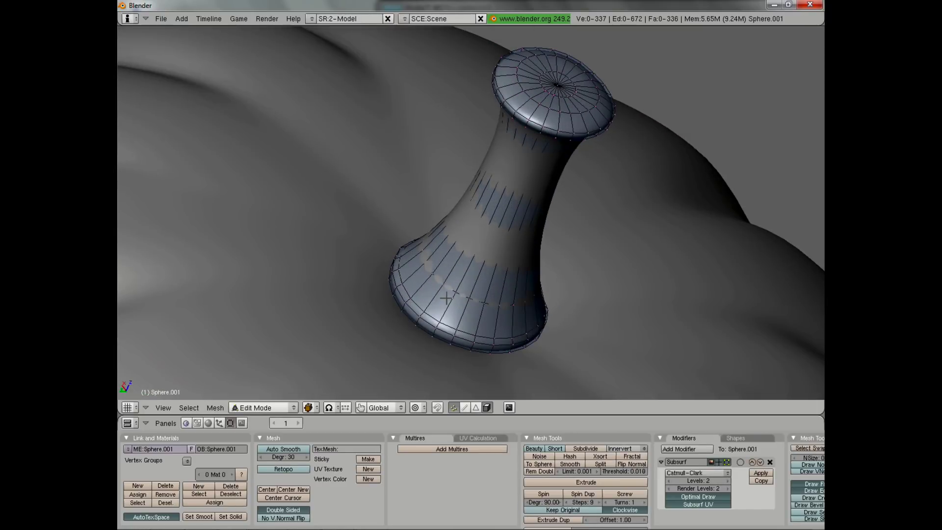
key(ctrl+Tab)
click(444, 305)
middle_drag(444, 305, 482, 226)
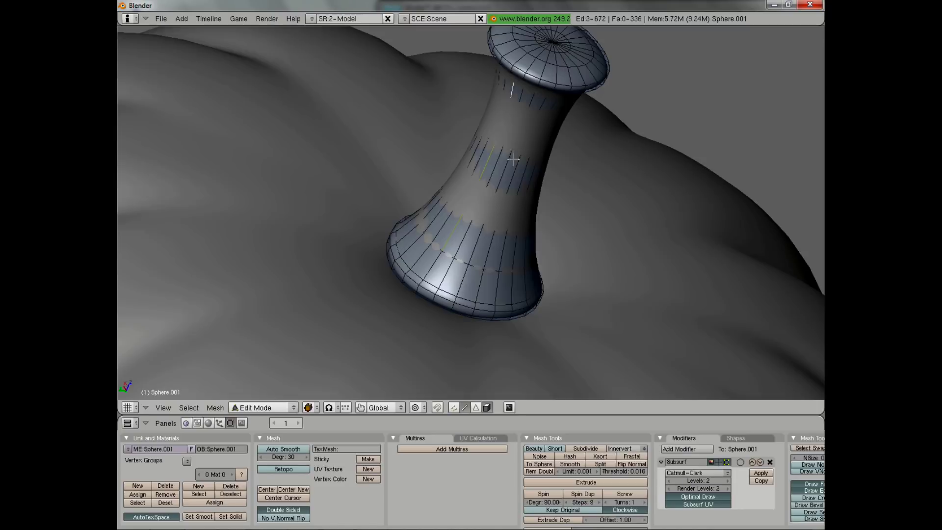
middle_drag(513, 159, 519, 216)
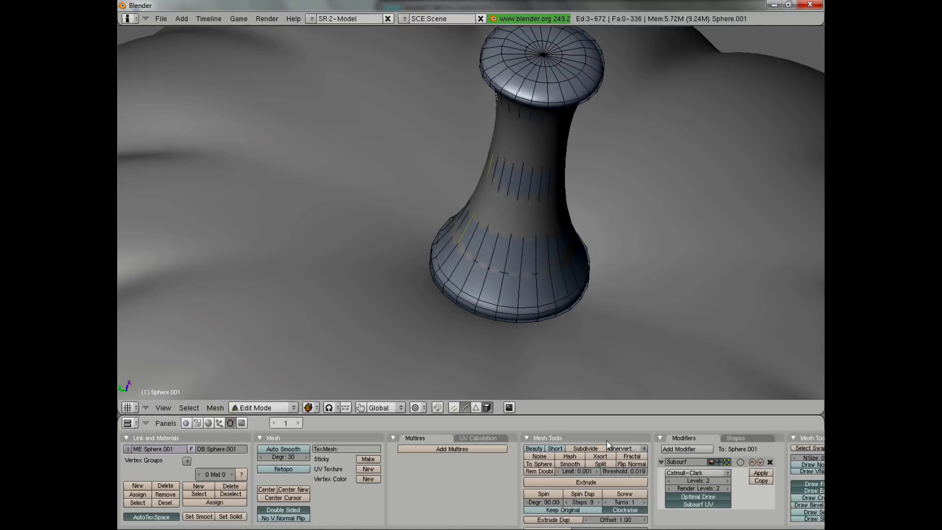
- Turn off the Subsurf display on the stem's editing cage and add more spaced lengthwise edge columns around the shaft to the selection
click(725, 461)
middle_drag(575, 372, 505, 230)
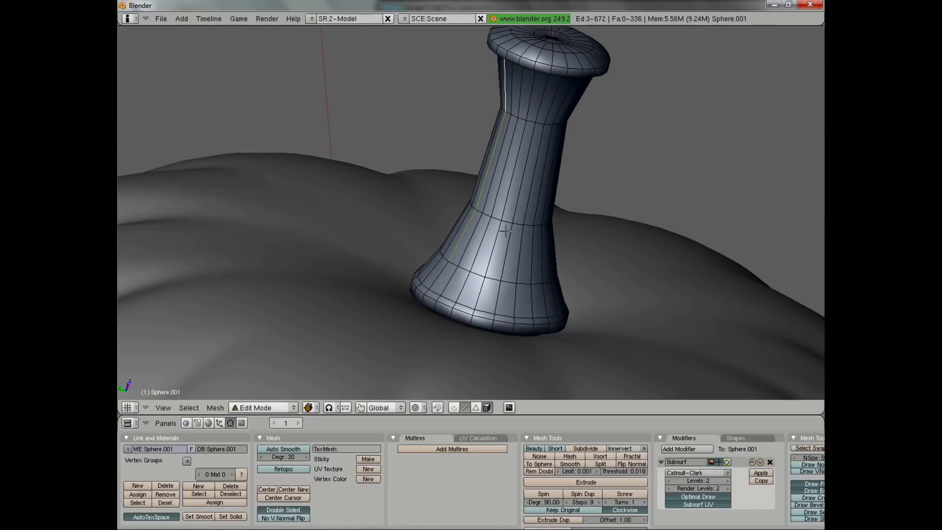
shift+right_click(529, 96)
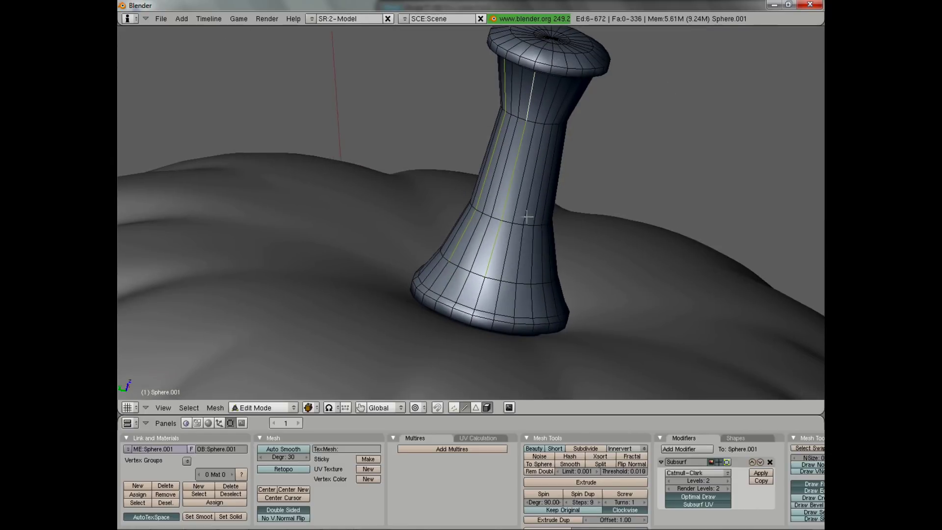
middle_drag(529, 96, 494, 266)
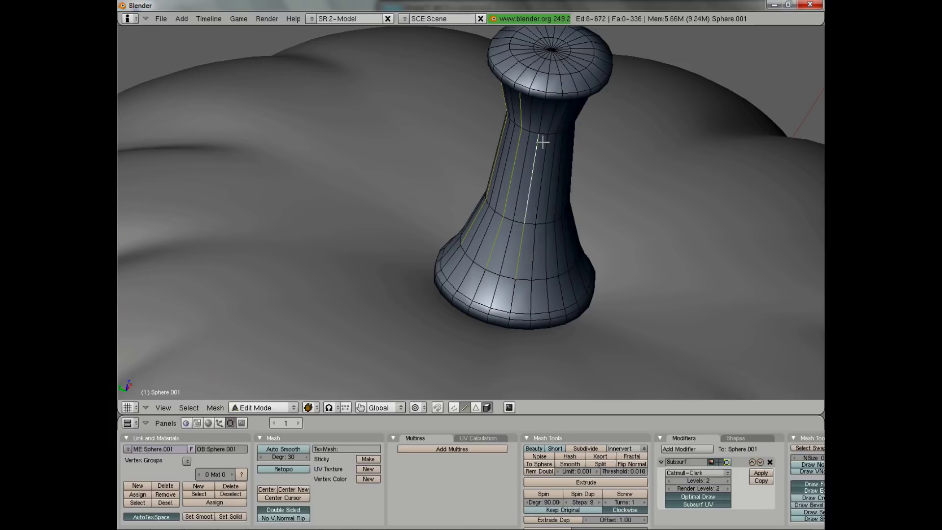
middle_drag(527, 227, 562, 266)
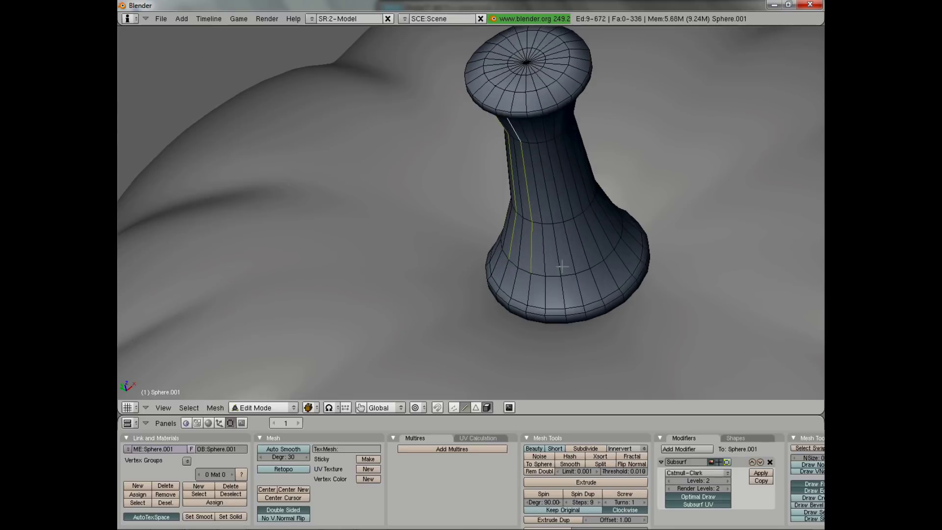
shift+right_click(582, 250)
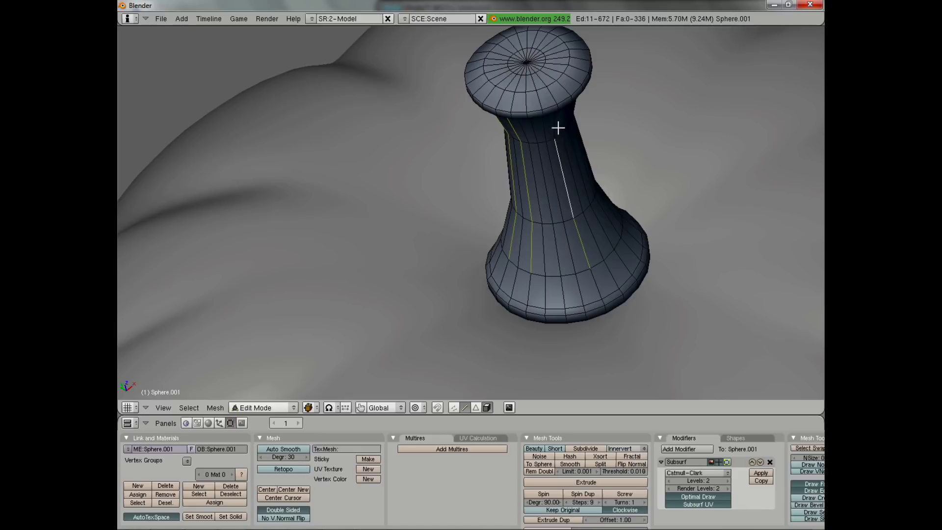
middle_drag(552, 232, 514, 309)
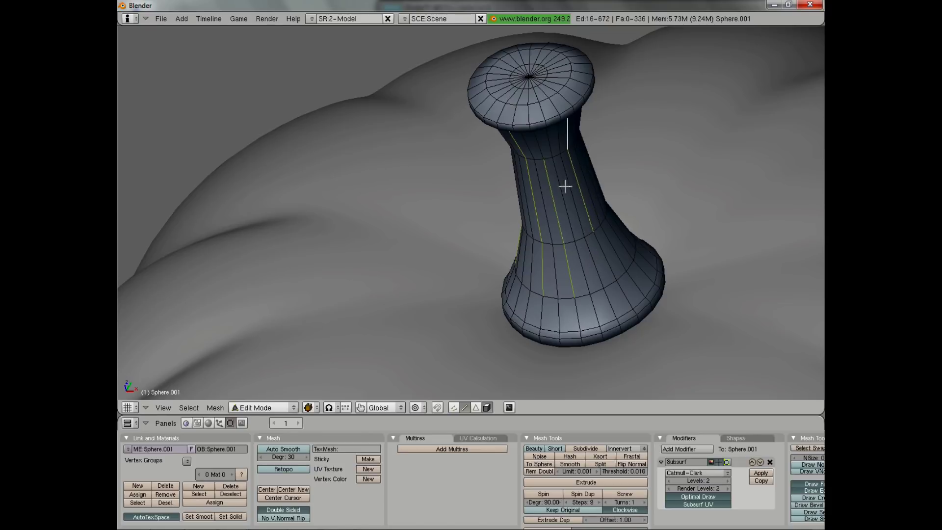
middle_drag(565, 186, 538, 318)
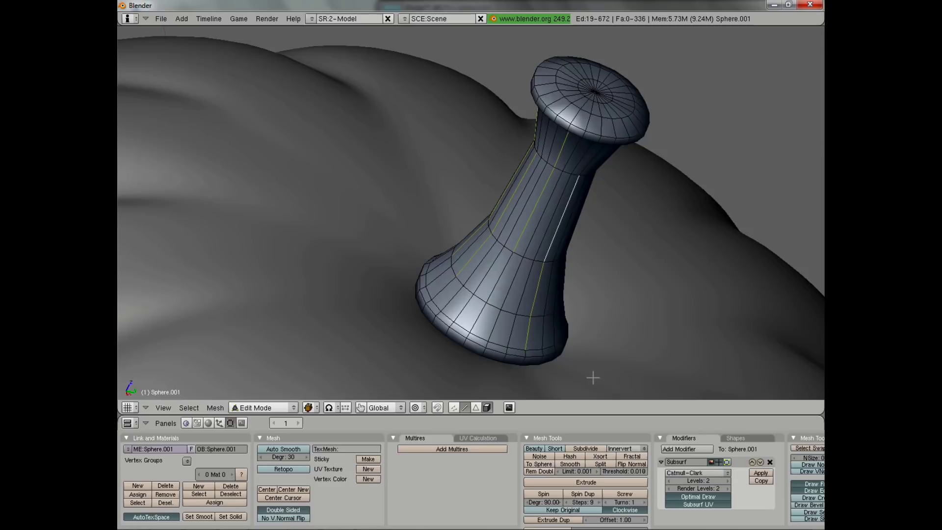
middle_drag(592, 377, 479, 299)
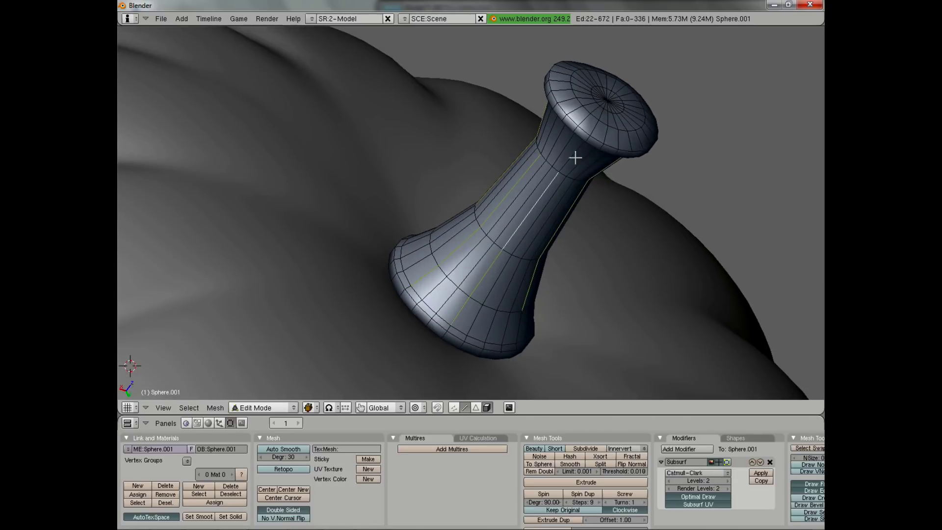
middle_drag(608, 323, 599, 286)
- In a wireframe side view, leave mesh editing and move the stem's object center to the middle of its geometry
key(KP_3)
key(KP_1)
key(KP_3)
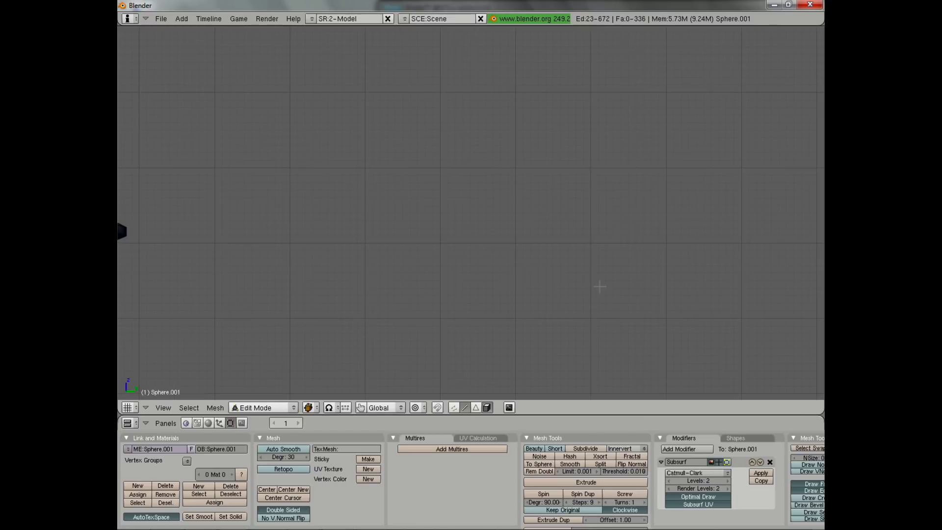
scroll(599, 286, down, 6)
key(Home)
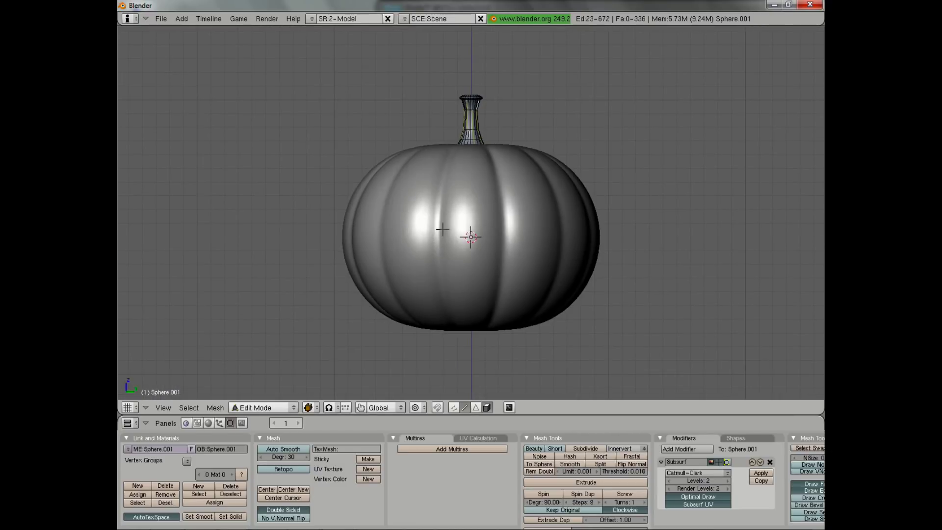
scroll(452, 214, up, 1)
shift+middle_drag(452, 214, 424, 312)
mouse_move(425, 312)
ctrl+middle_down()
mouse_move(459, 271)
mouse_move(462, 224)
ctrl+middle_up()
key(z)
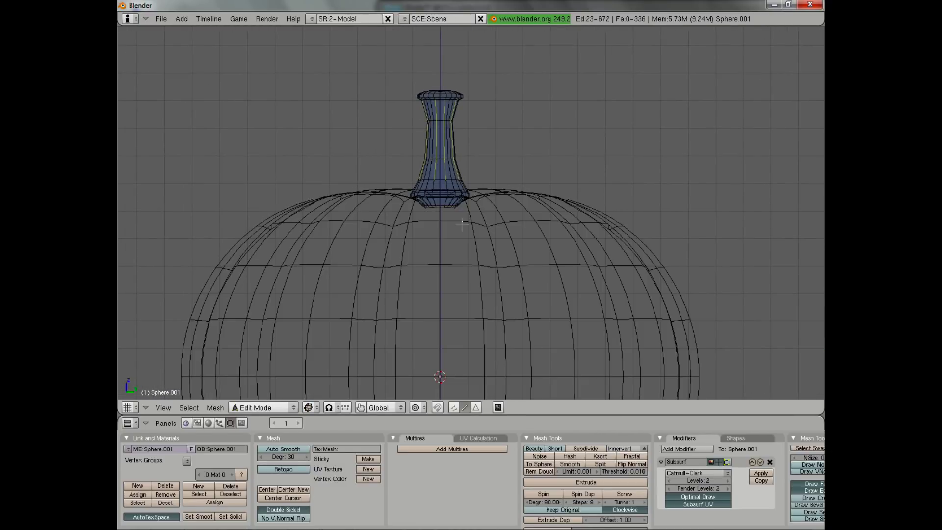
key(Tab)
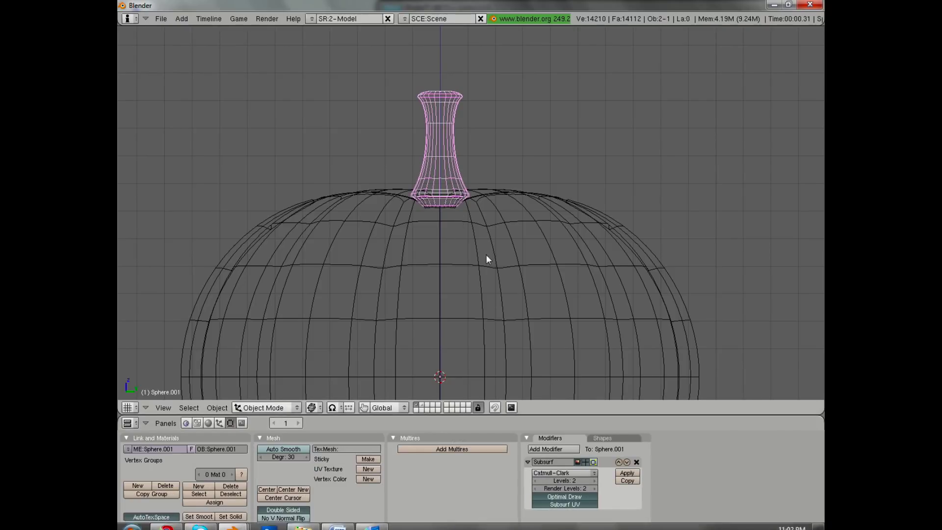
shift+middle_drag(449, 300, 466, 224)
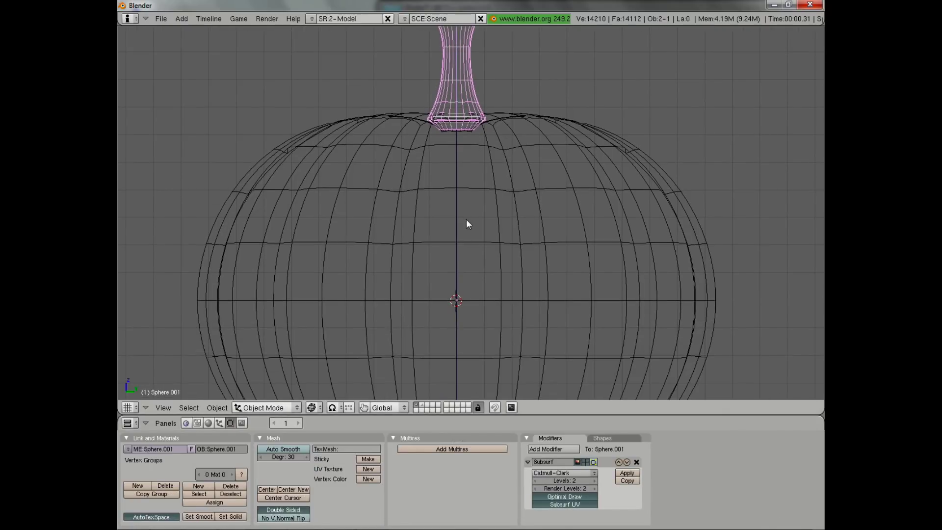
click(286, 489)
shift+middle_drag(484, 151, 457, 233)
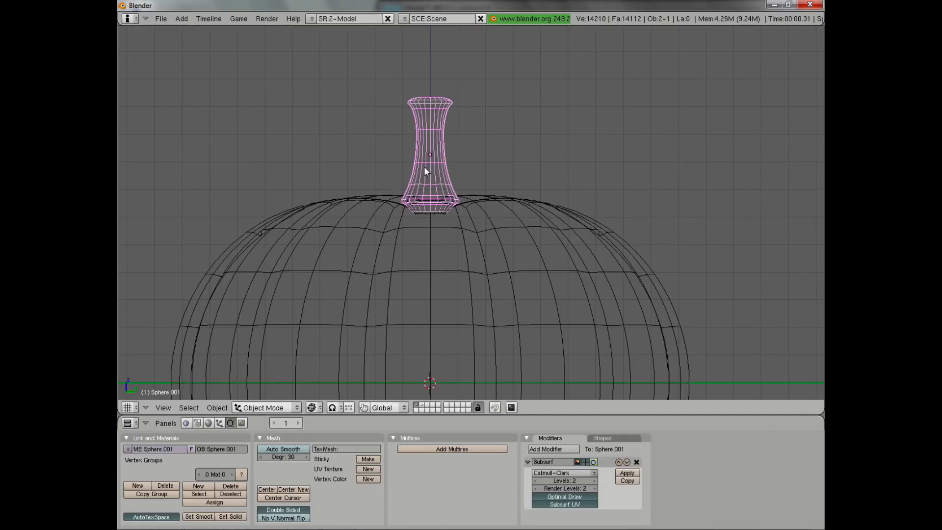
- Snap the 3D cursor to the selected stem's center
middle_drag(425, 168, 451, 231)
key(shift+s)
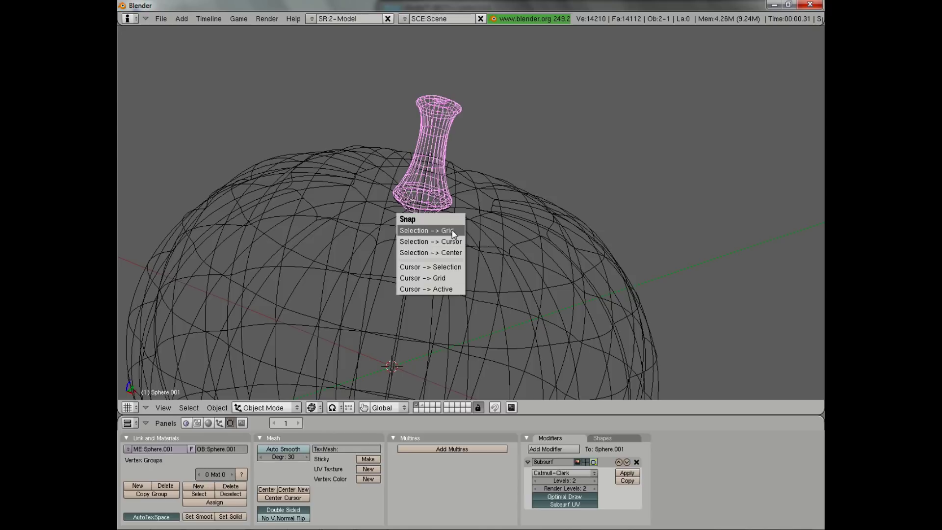
click(452, 263)
scroll(452, 262, down, 4)
middle_drag(452, 262, 434, 207)
scroll(444, 196, up, 4)
- In solid display, reopen the stem mesh for editing and scale the selected lengthwise edge columns inward in X and Y only, locking Z
key(Tab)
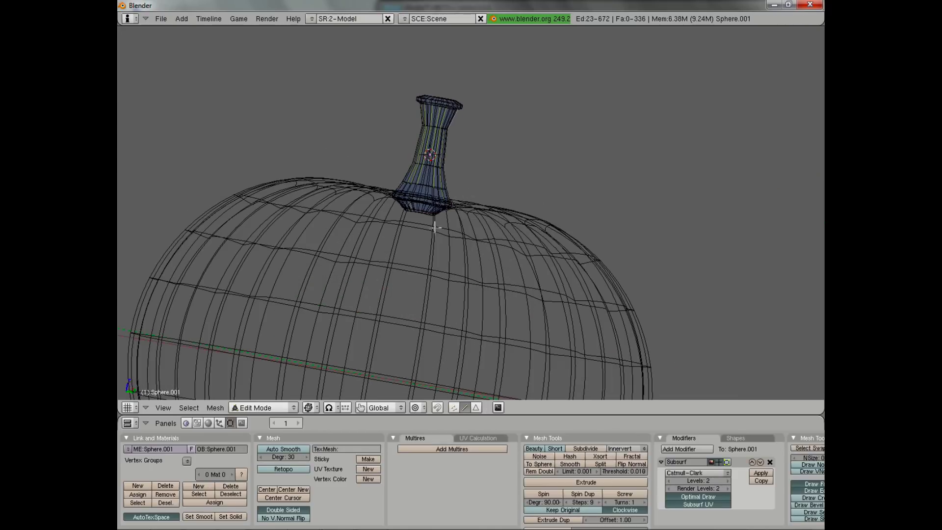
key(z)
middle_drag(479, 237, 488, 238)
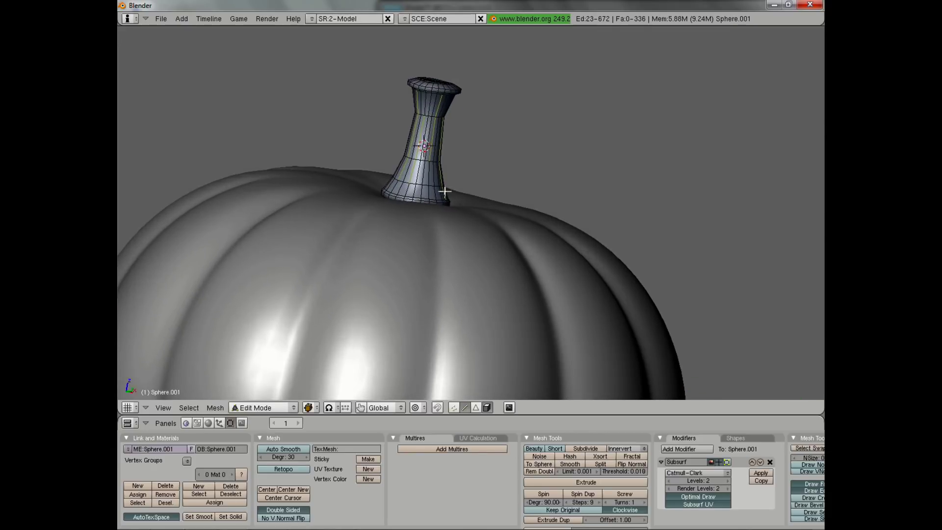
scroll(450, 187, up, 2)
middle_drag(399, 202, 457, 292)
key(s)
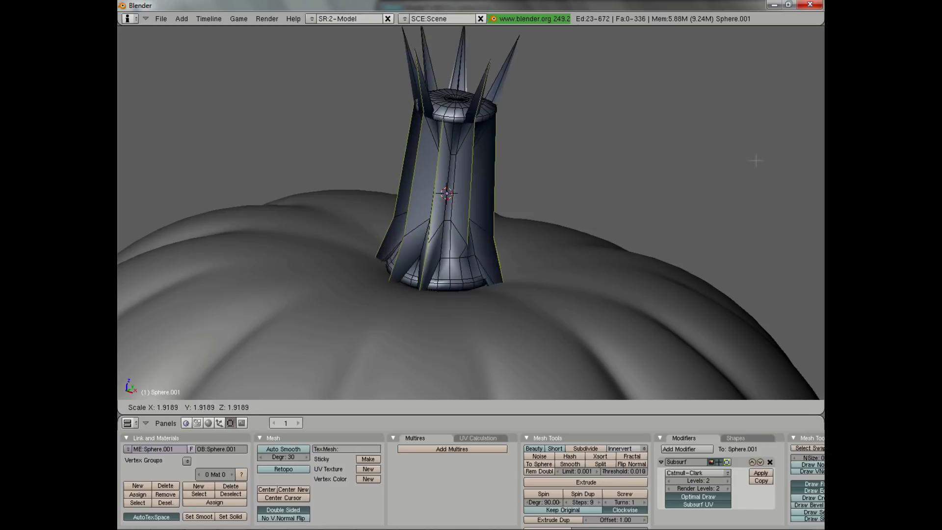
right_click(576, 178)
middle_drag(526, 208, 532, 194)
key(s)
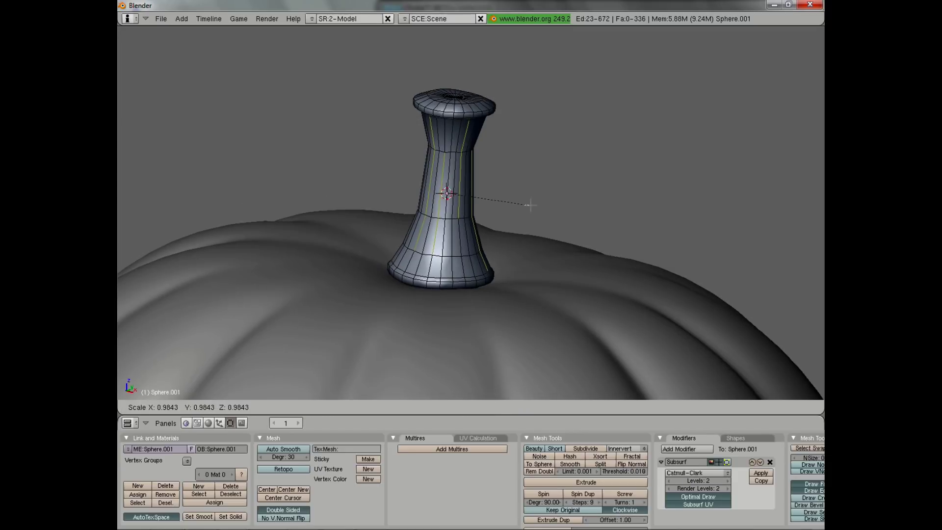
key(shift+z)
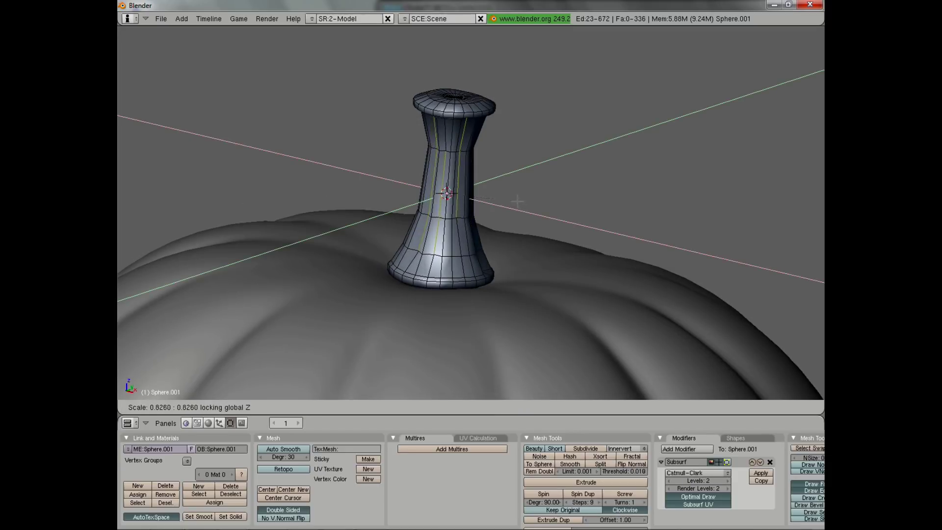
click(508, 194)
- Check the grooved stem outside mesh editing, return to editing it, and switch the mesh to vertex selection
middle_drag(355, 211, 496, 248)
key(Tab)
middle_drag(376, 241, 544, 255)
key(Tab)
key(ctrl+Tab)
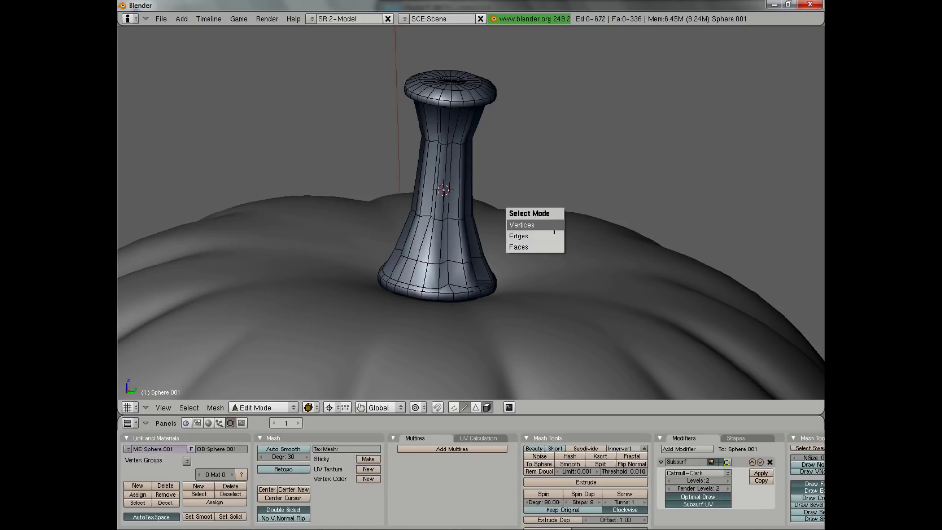
click(551, 225)
- Examine the stem's mesh from the front and at an angle in solid and wireframe display
scroll(479, 231, up, 3)
key(KP_1)
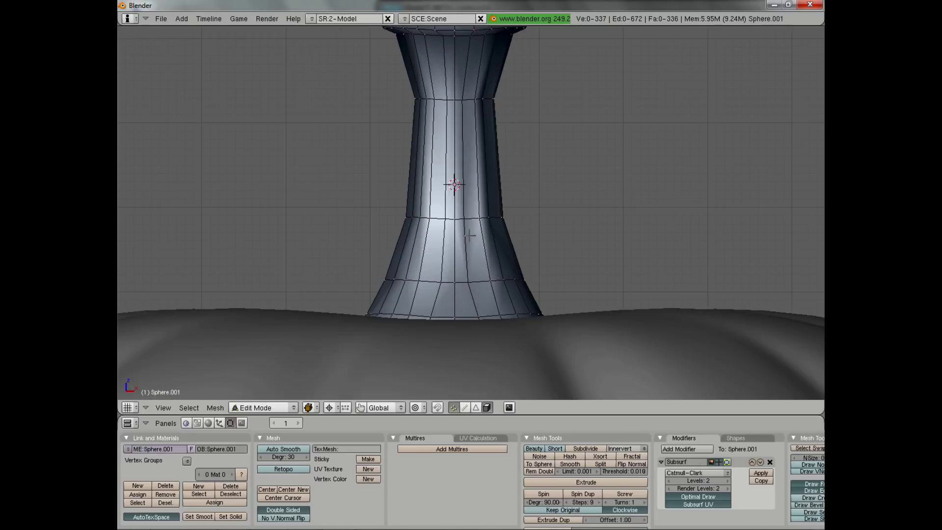
scroll(469, 233, down, 3)
key(z)
scroll(476, 233, down, 2)
key(z)
scroll(501, 260, up, 4)
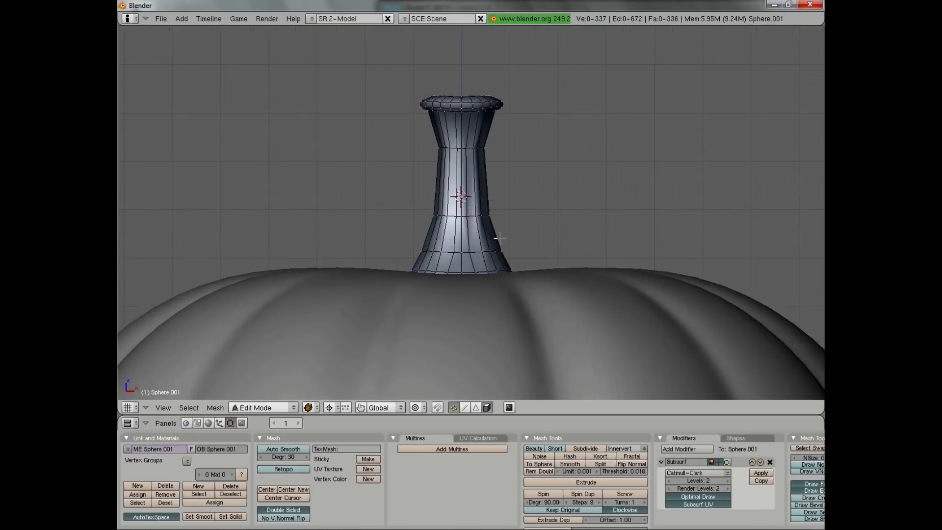
shift+middle_drag(471, 227, 448, 225)
key(z)
scroll(441, 221, down, 4)
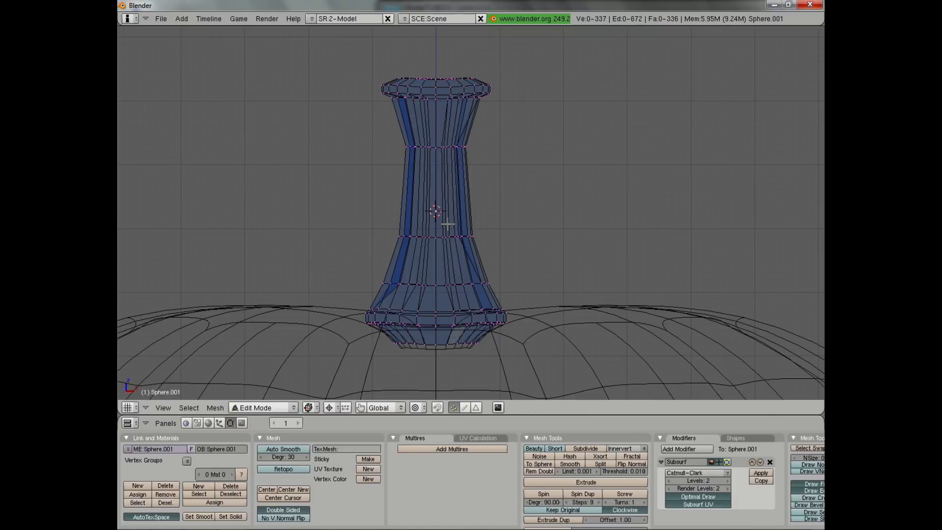
middle_drag(376, 210, 555, 239)
scroll(555, 239, up, 2)
key(KP_1)
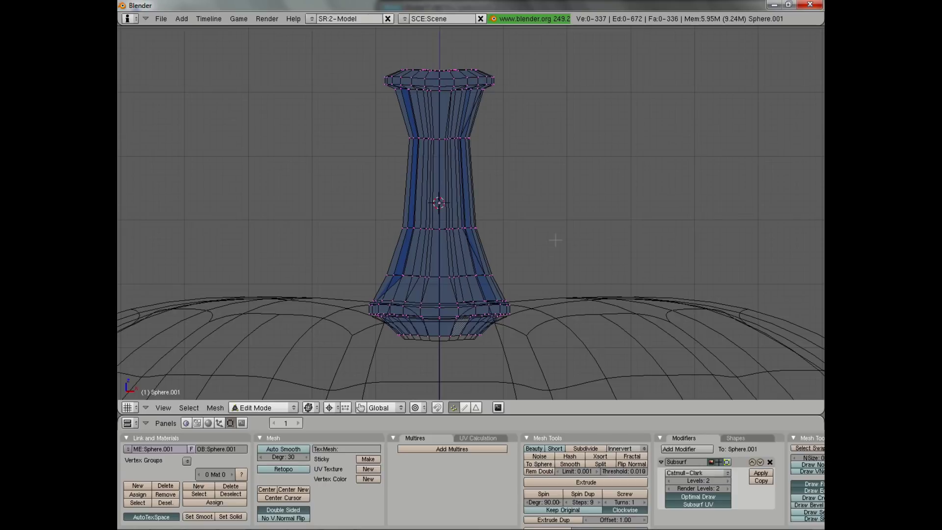
- Leave mesh editing and add a lattice at the 3D cursor in the stem's center
key(Tab)
scroll(520, 249, down, 2)
shift+middle_drag(520, 249, 529, 212)
scroll(507, 268, down, 2)
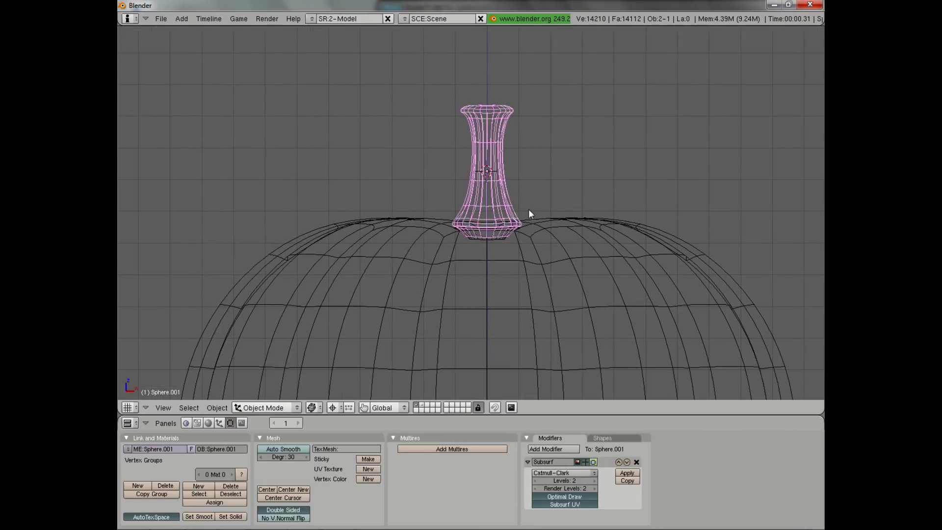
key(space)
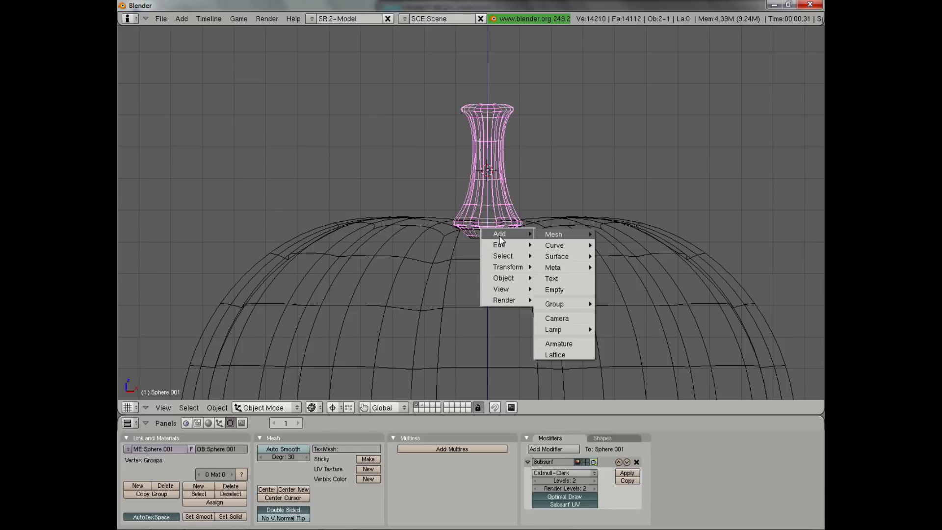
click(563, 356)
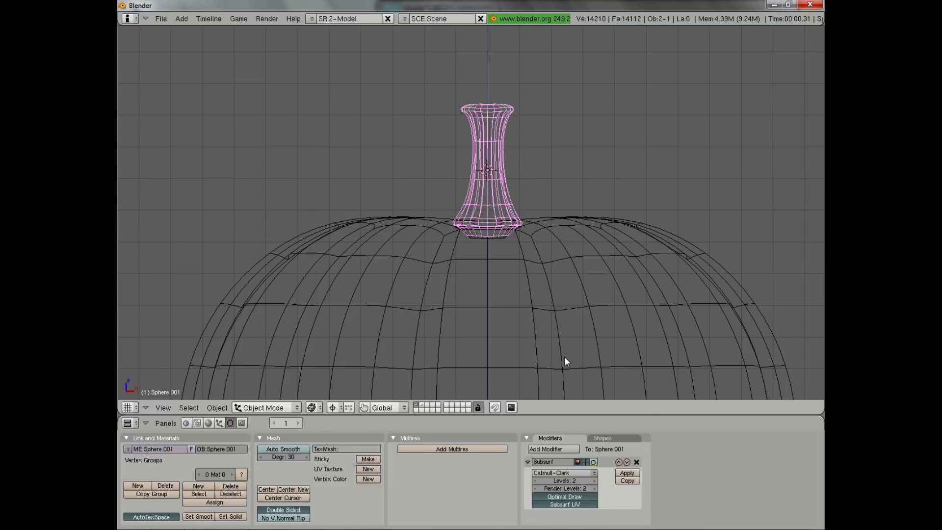
- Scale the lattice down to just above the stem's height, and narrow it in X and Y only so it closely encloses the stem
shift+scroll(547, 277, up, 2)
key(s)
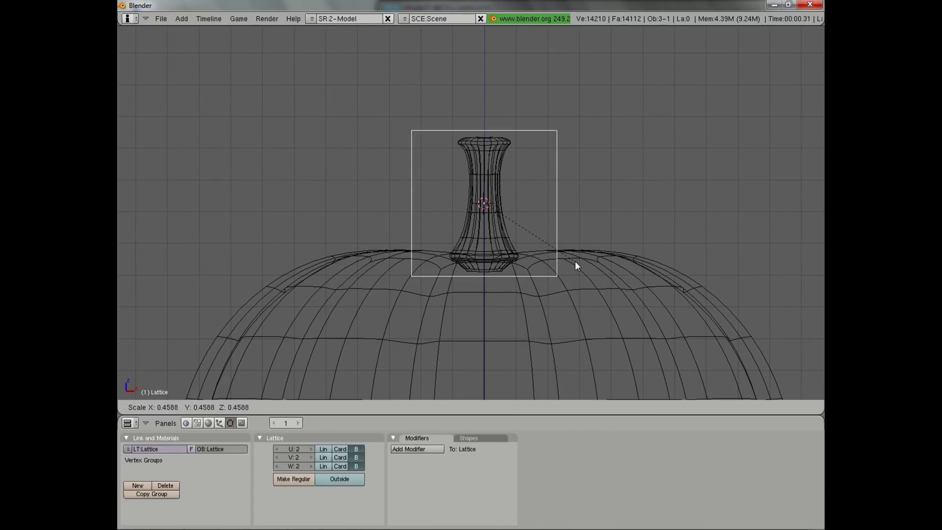
click(571, 259)
middle_drag(378, 265, 522, 276)
key(s)
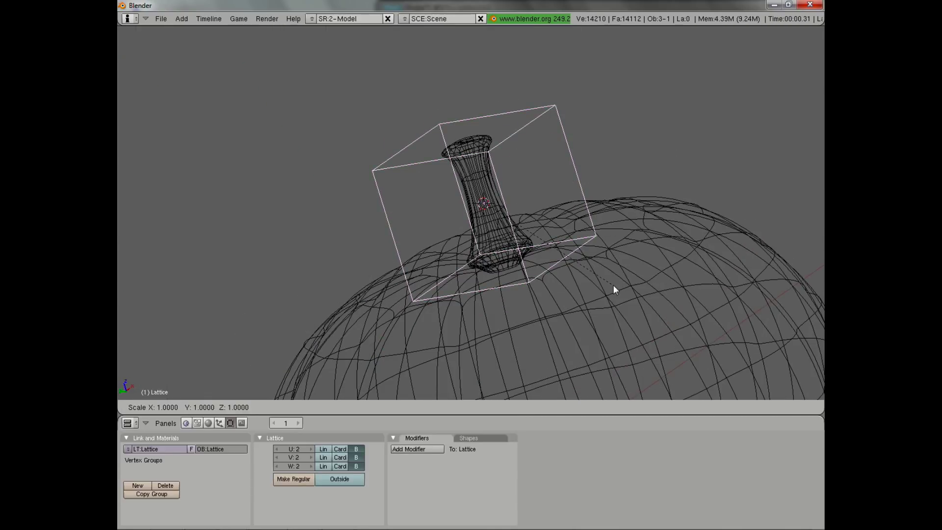
key(shift+z)
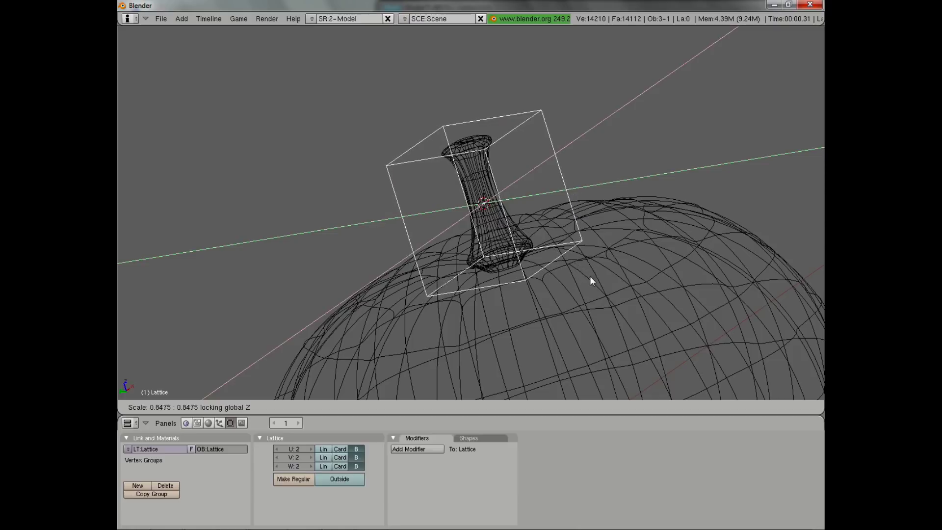
click(510, 258)
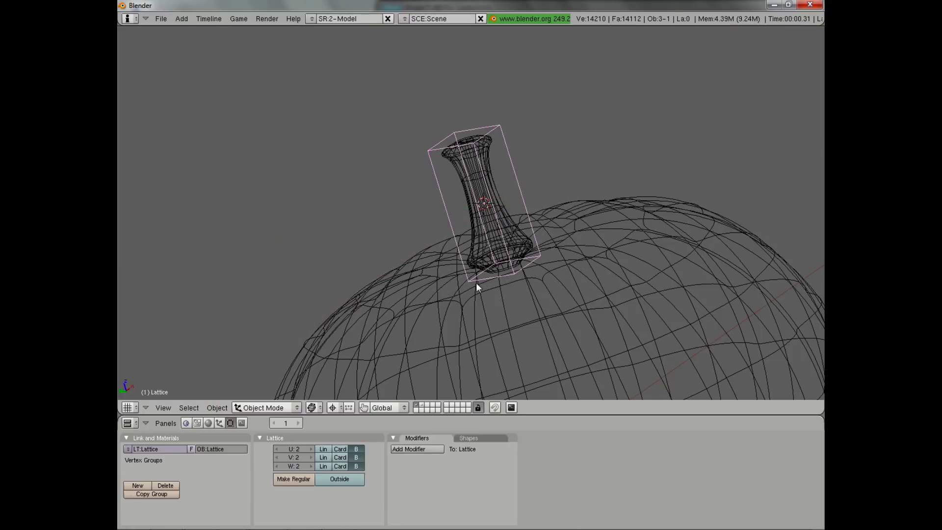
- Return to solid display and set the lattice's V resolution to 5
key(z)
middle_drag(540, 248, 436, 257)
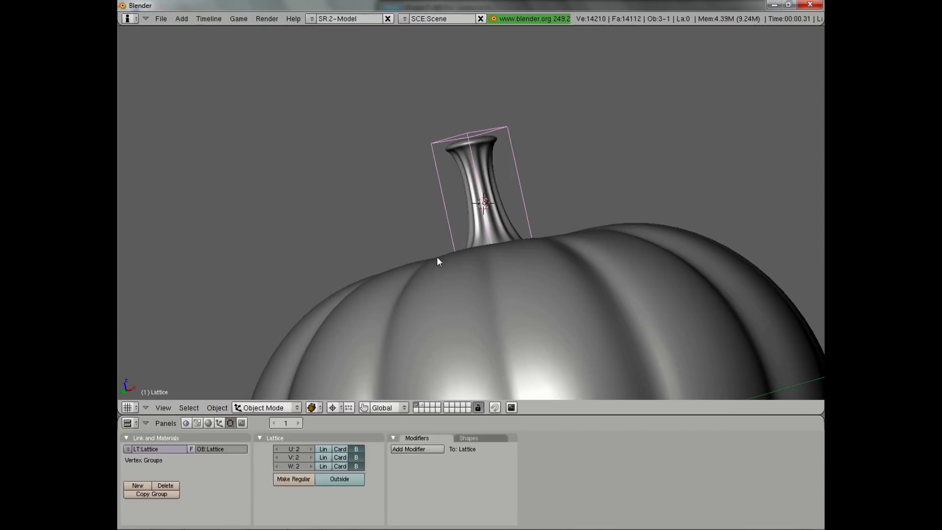
click(310, 458)
click(310, 458)
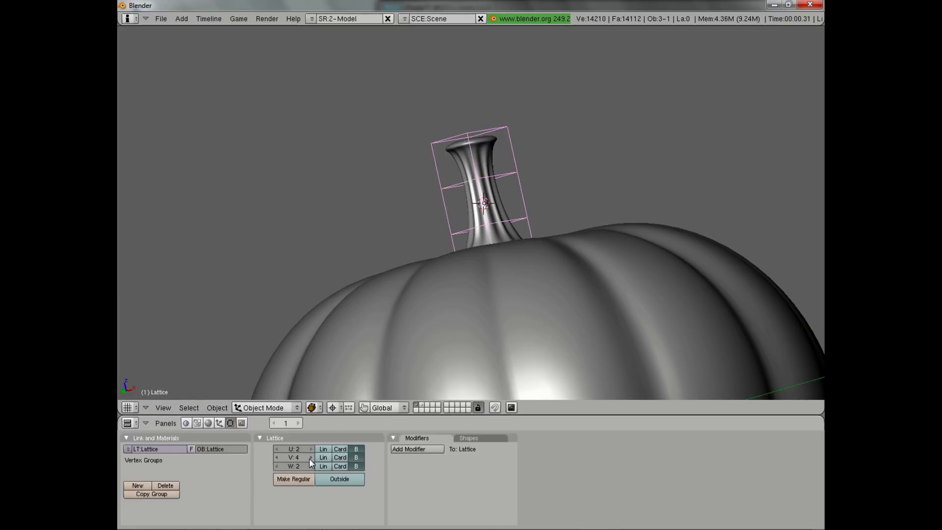
click(310, 458)
middle_drag(393, 114, 496, 230)
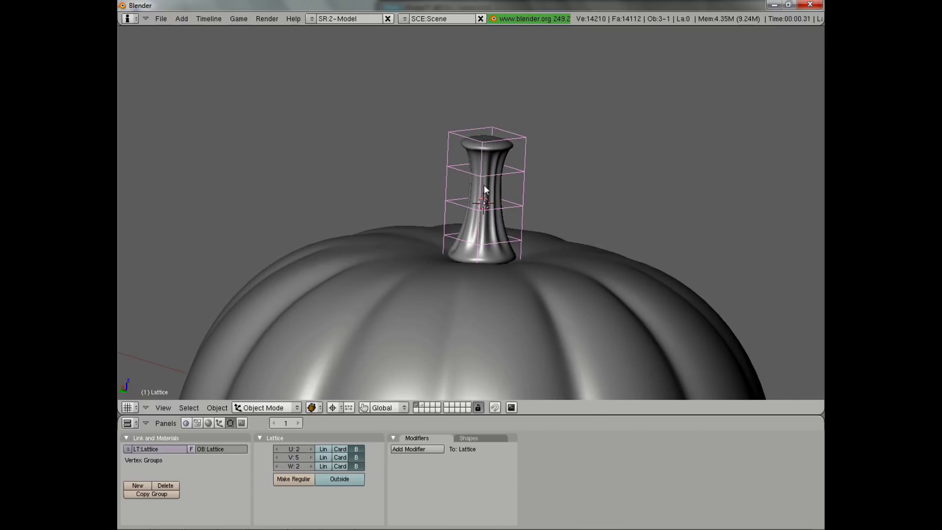
- Add a Lattice modifier to the stem and set its object to Lattice
right_click(485, 145)
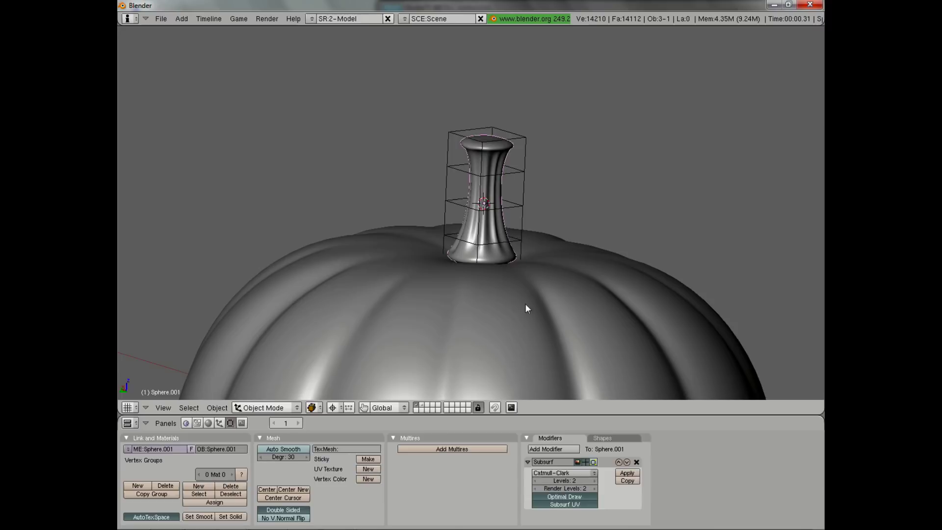
click(527, 461)
click(540, 448)
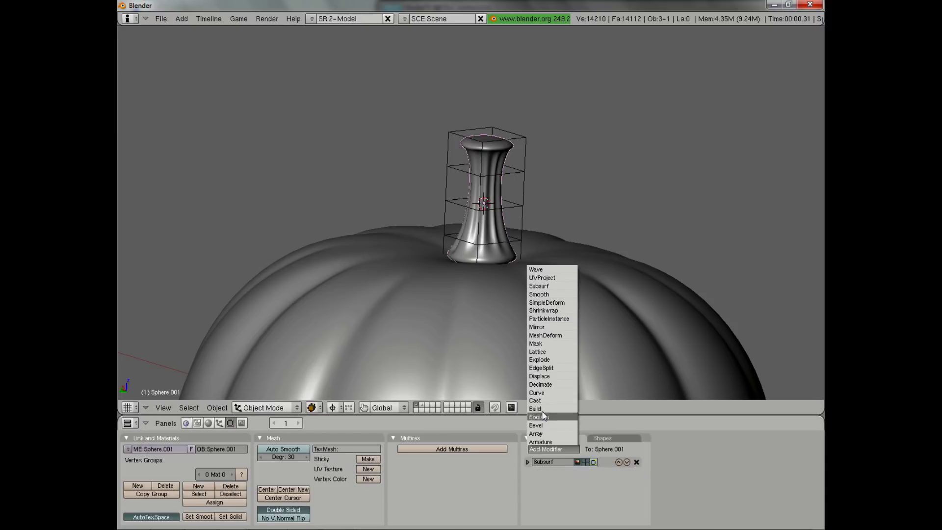
click(541, 352)
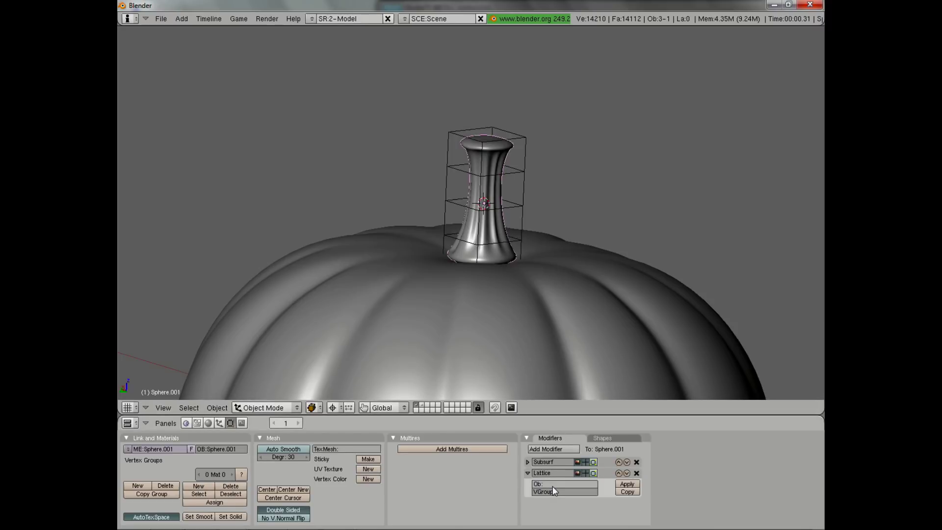
click(549, 483)
key(Return)
- Edit the lattice, deselect its bottom layer of points, and rotate the upper four layers around the vertical axis to start twisting the stem
right_click(525, 204)
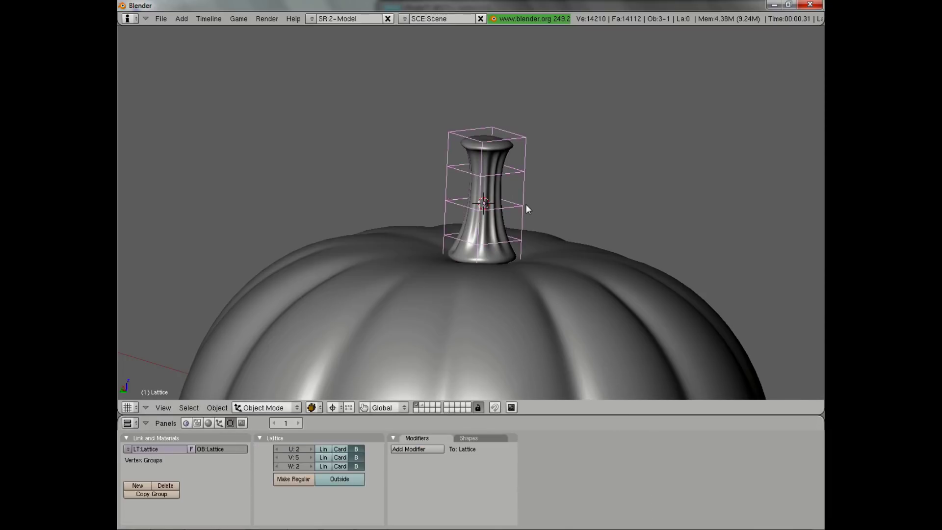
middle_drag(526, 204, 528, 261)
key(Tab)
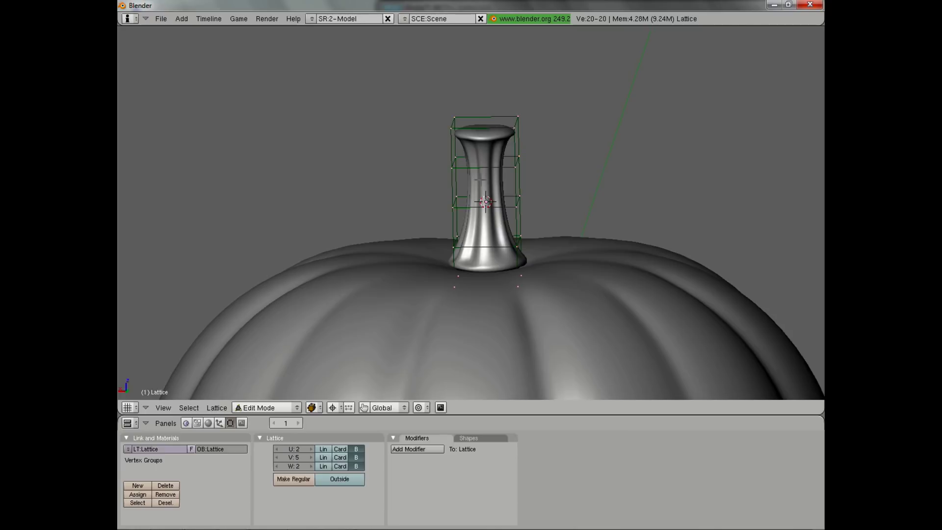
drag(559, 259, 564, 262)
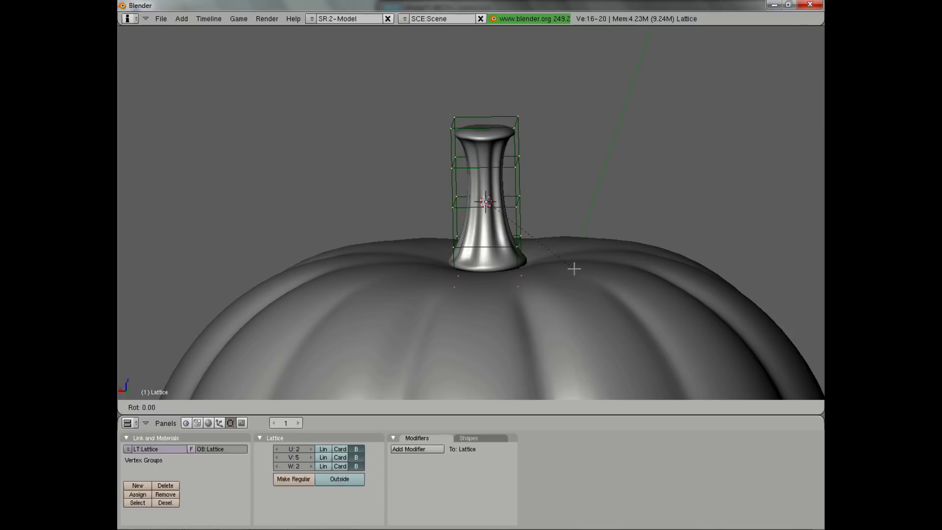
key(r)
click(603, 240)
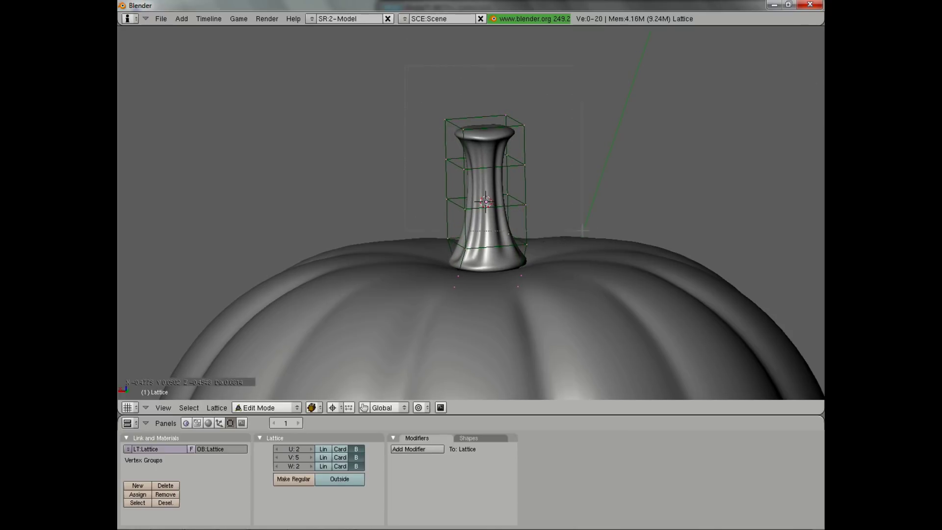
- Twist the lattice's upper three layers further around the vertical axis, and rotate only the top two layers about 12.7° around global Z
drag(583, 230, 580, 227)
key(r)
click(584, 79)
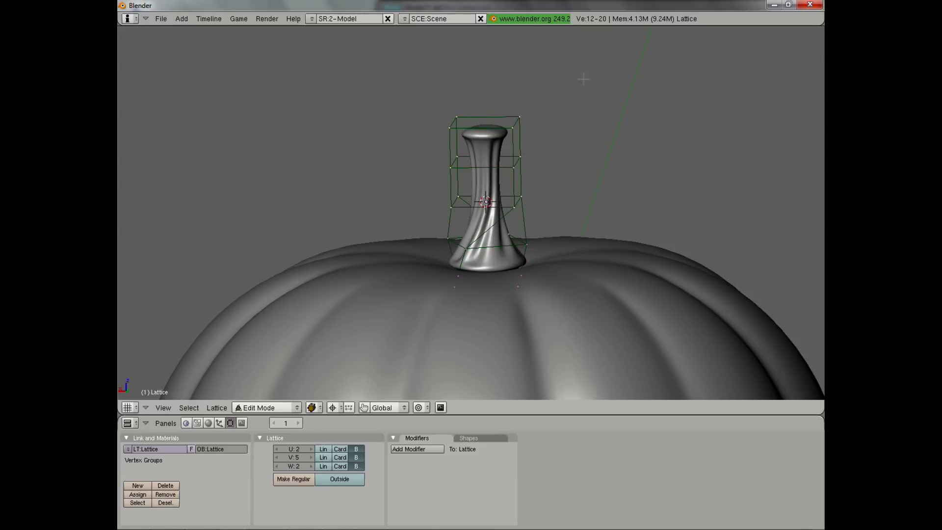
key(r)
key(z)
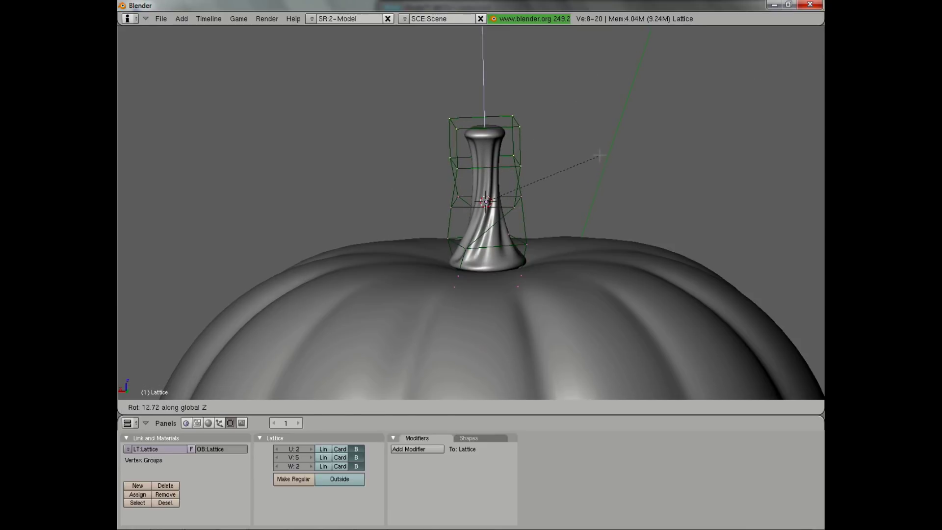
click(600, 155)
- Tilt the top two lattice layers sideways, enlarge them, and move them to bend the stem's tip
key(r)
key(Escape)
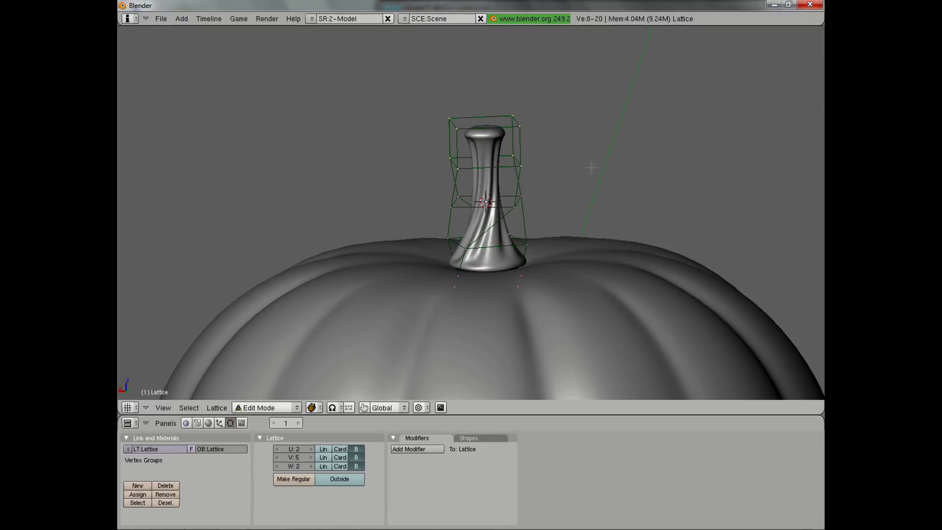
key(r)
click(600, 166)
key(s)
click(621, 159)
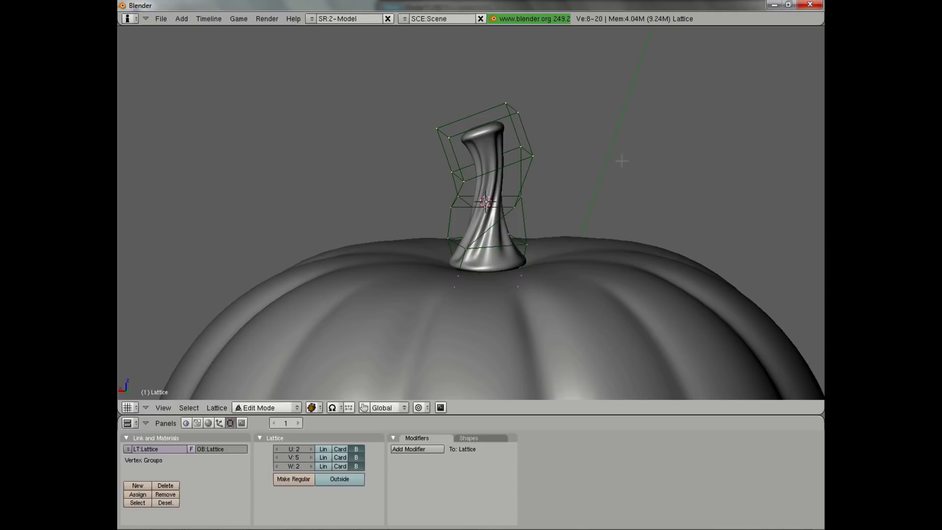
key(g)
click(613, 154)
key(s)
click(619, 167)
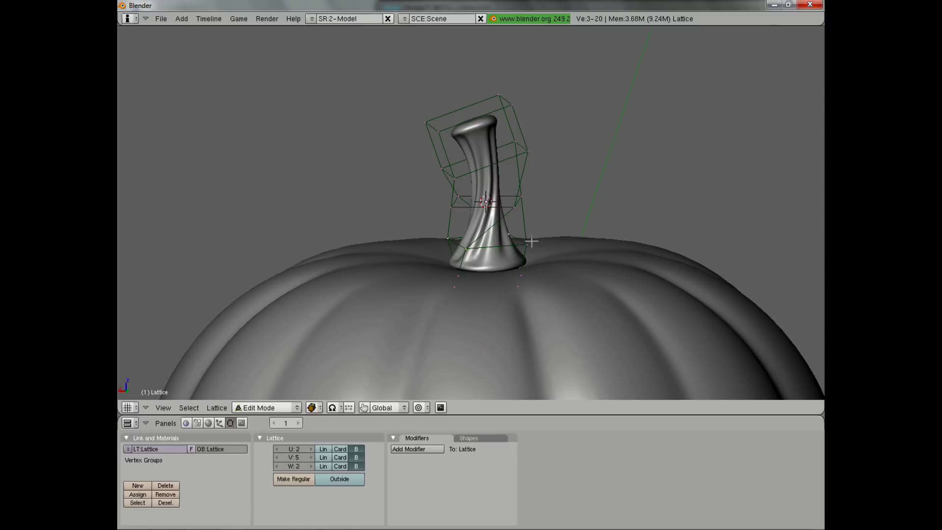
- Rotate the lattice layer just above the stem's base around the global Z axis
key(r)
key(z)
click(483, 268)
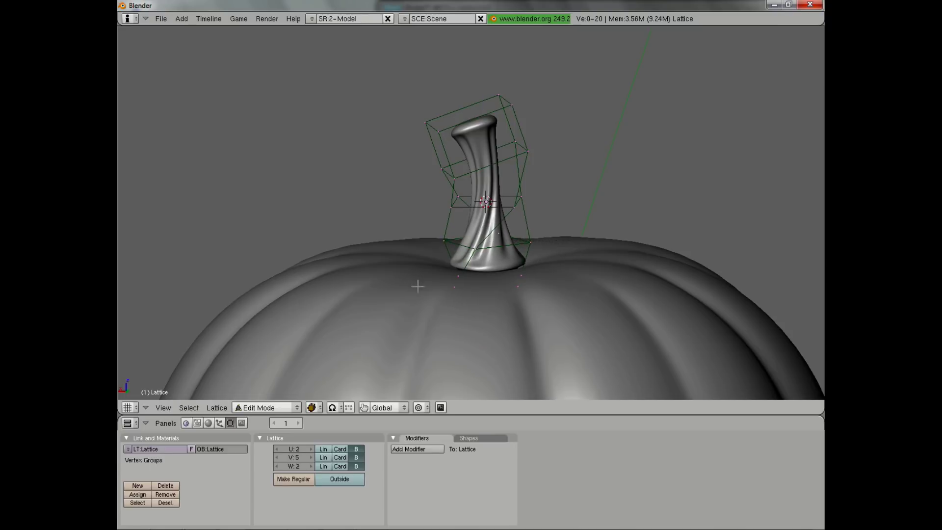
- Select the four points of the lattice's middle layer and rotate them around the global Z axis
middle_drag(417, 286, 479, 302)
right_click(470, 195)
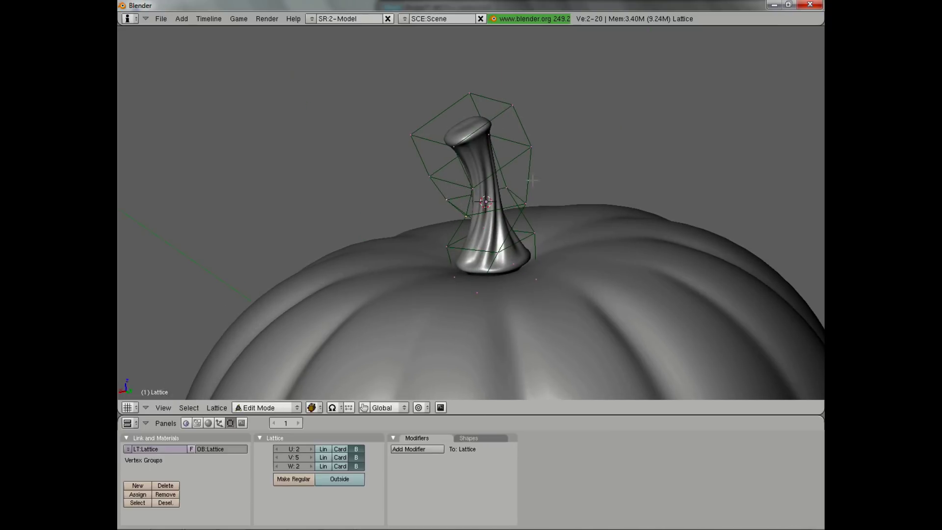
shift+right_click(514, 188)
key(r)
key(z)
click(526, 212)
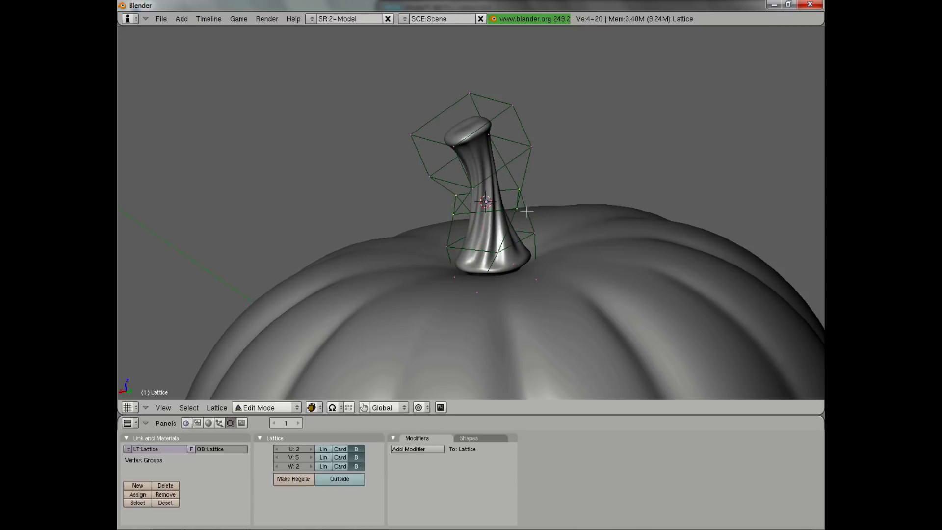
- Rotate the lattice layer second from the stem's tip around the global Z axis and leave Edit Mode
shift+right_click(530, 146)
key(r)
key(z)
click(623, 190)
scroll(539, 210, up, 3)
middle_drag(441, 235, 608, 218)
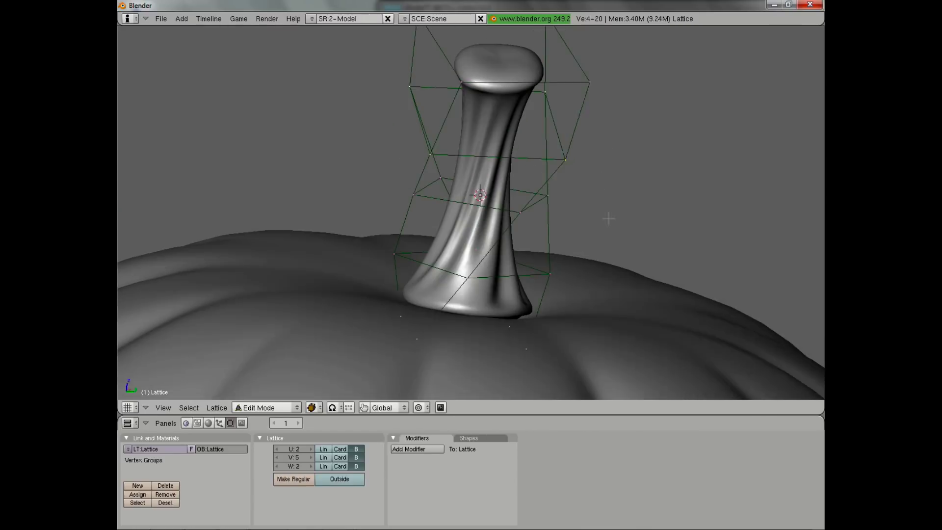
key(Tab)
scroll(449, 247, down, 3)
middle_drag(449, 247, 576, 223)
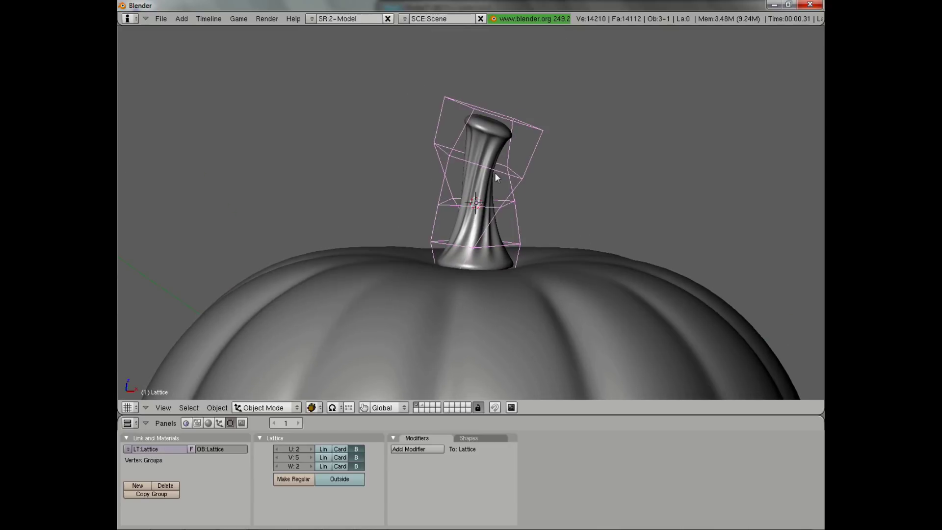
- Examine the stem's underlying mesh inside the lattice cage in Edit Mode and return to Object Mode
ctrl+middle_drag(495, 173, 483, 241)
right_click(507, 110)
key(Tab)
middle_drag(537, 193, 569, 152)
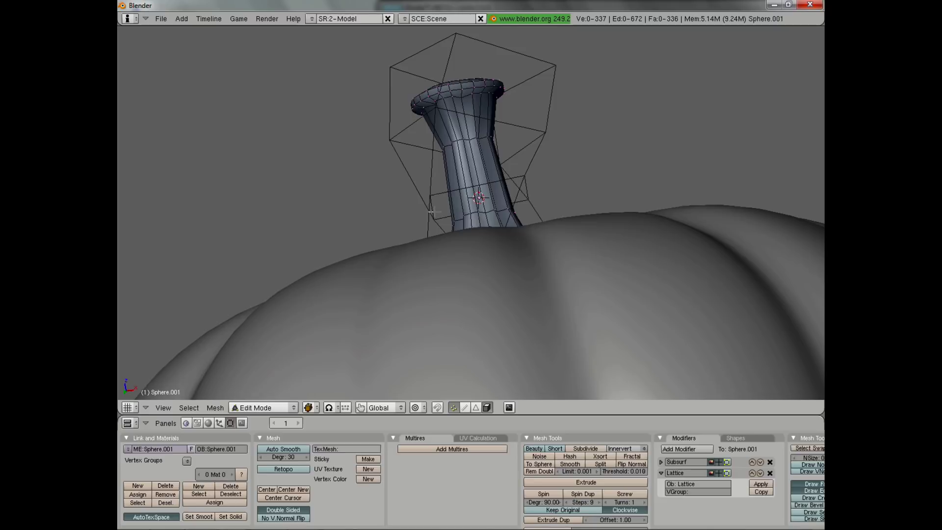
middle_drag(527, 196, 509, 277)
scroll(398, 245, down, 4)
key(Tab)
key(a)
scroll(469, 304, down, 2)
scroll(383, 257, down, 3)
- Select the pumpkin body and open its mesh for editing in front view
right_click(508, 276)
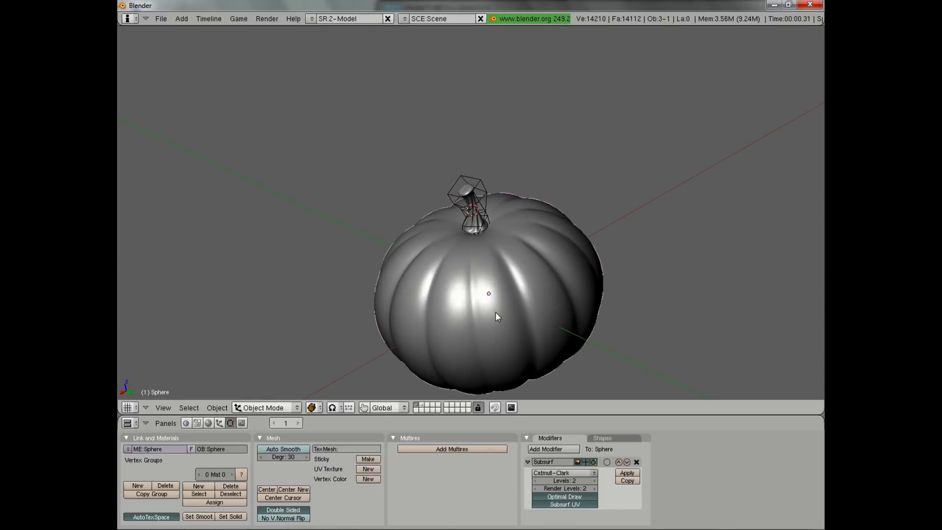
middle_drag(495, 312, 478, 146)
key(KP_1)
middle_drag(430, 182, 480, 149)
key(Tab)
middle_drag(476, 73, 470, 149)
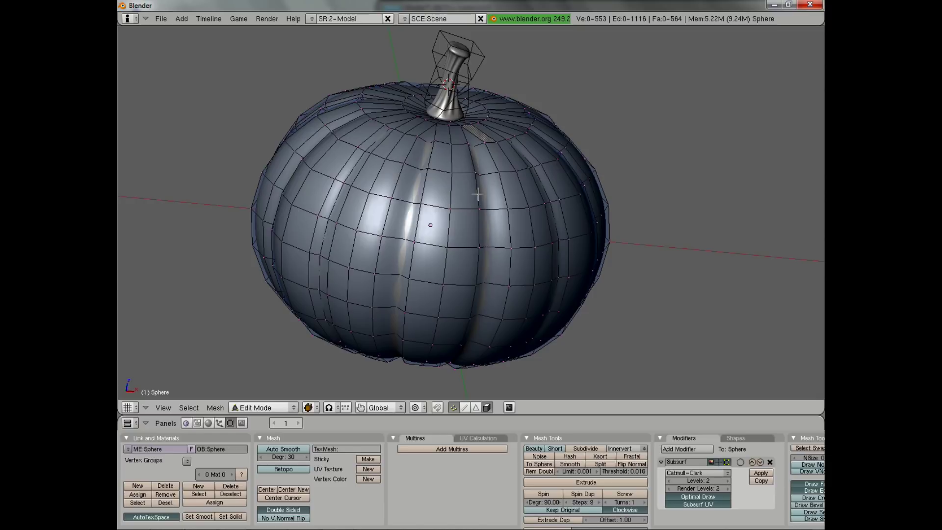
key(KP_1)
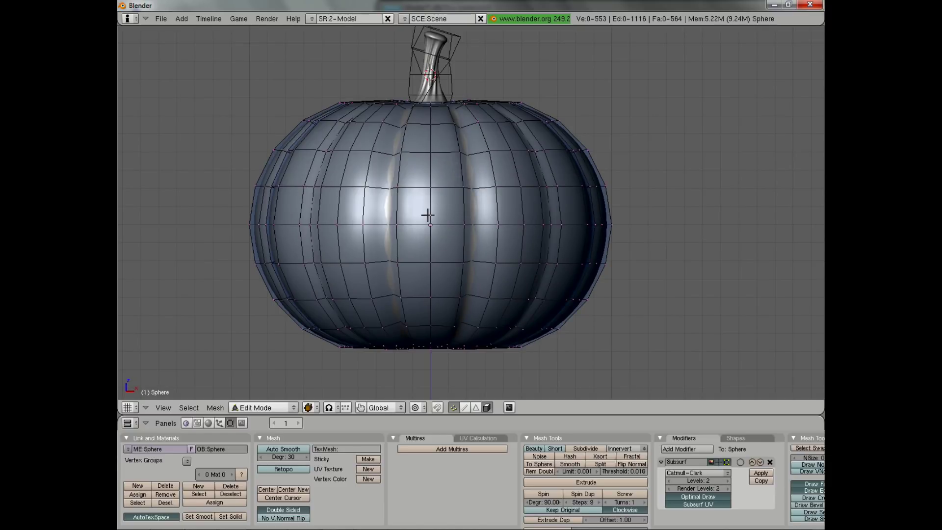
- Select the single vertex at the centre of the pumpkin's underside and delete it to open a hole
shift+middle_drag(428, 215, 443, 108)
scroll(444, 109, up, 2)
key(z)
right_click(410, 246)
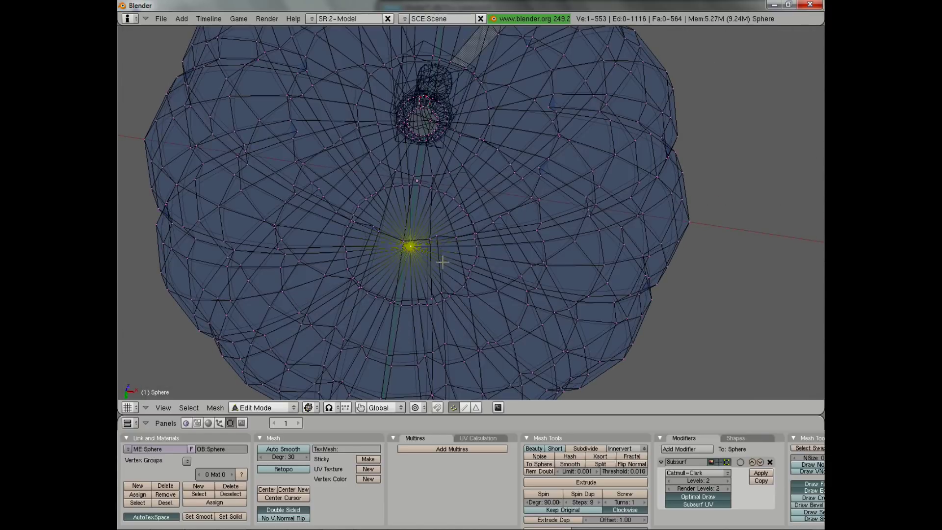
key(z)
mouse_move(449, 256)
middle_down()
mouse_move(454, 204)
mouse_move(430, 202)
middle_up()
key(x)
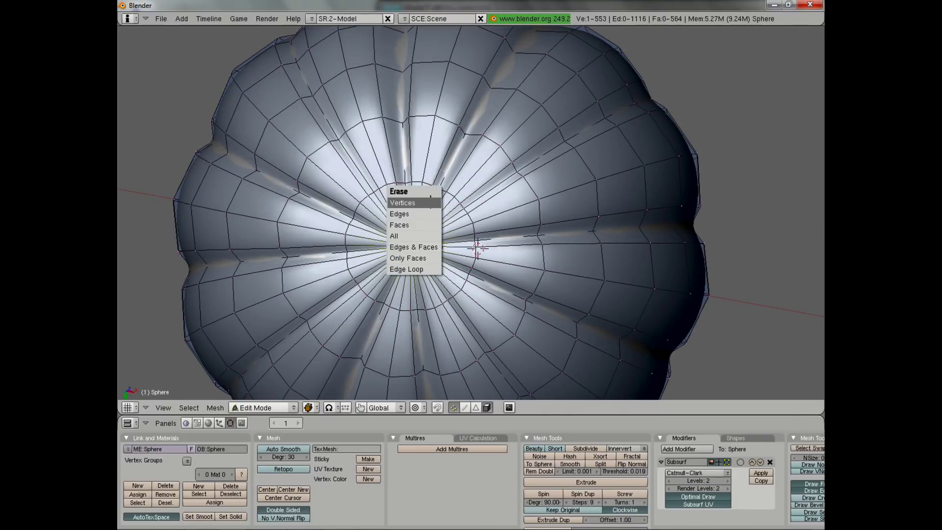
click(403, 202)
- Merge the three rim vertices at each of the first three groove ends around the bottom hole into one vertex
scroll(407, 166, up, 4)
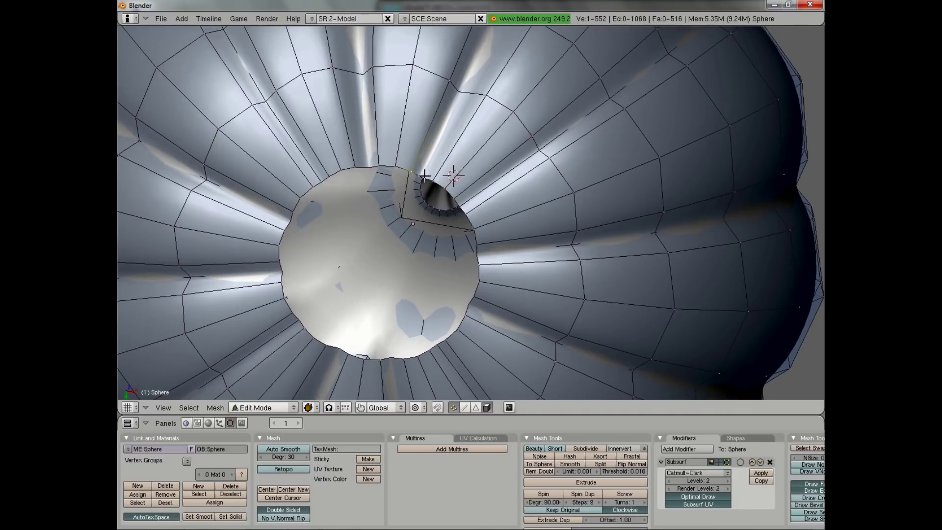
key(w)
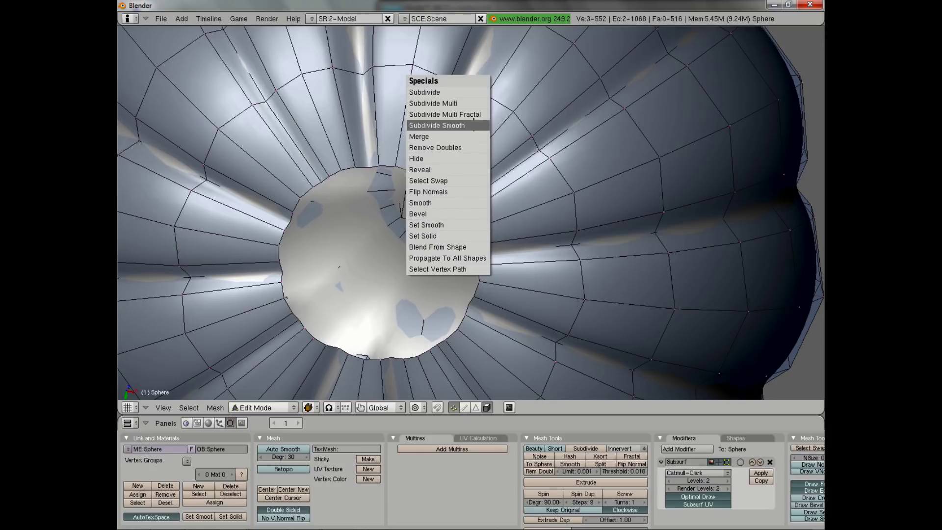
click(473, 133)
click(463, 137)
middle_drag(471, 142, 457, 199)
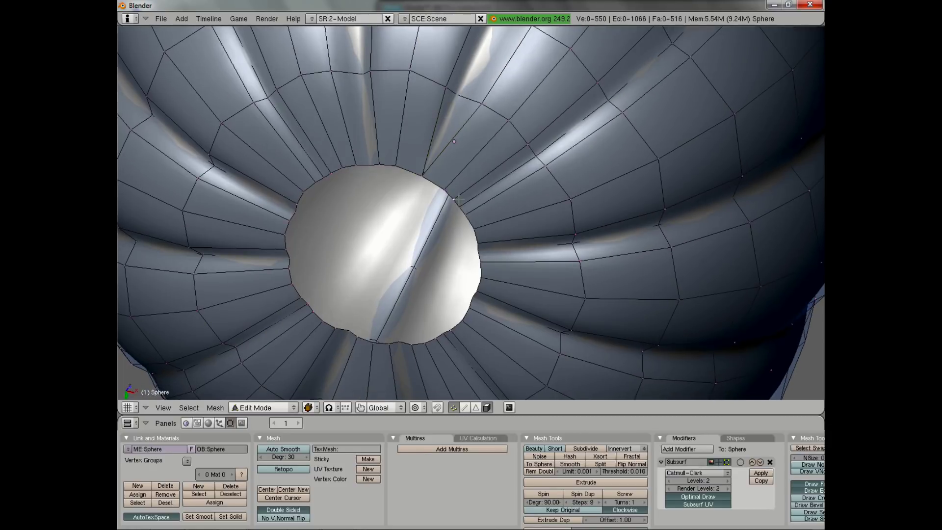
key(w)
click(466, 220)
click(471, 240)
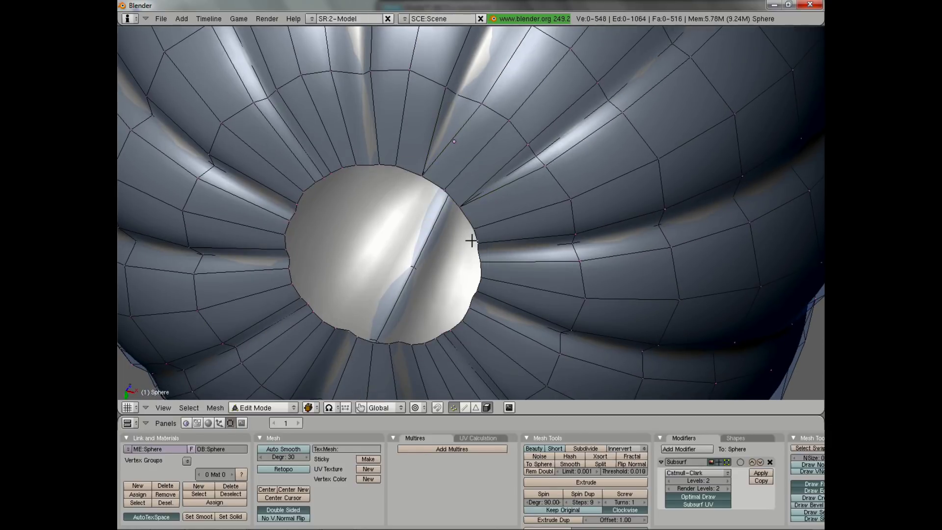
key(alt+m)
click(479, 248)
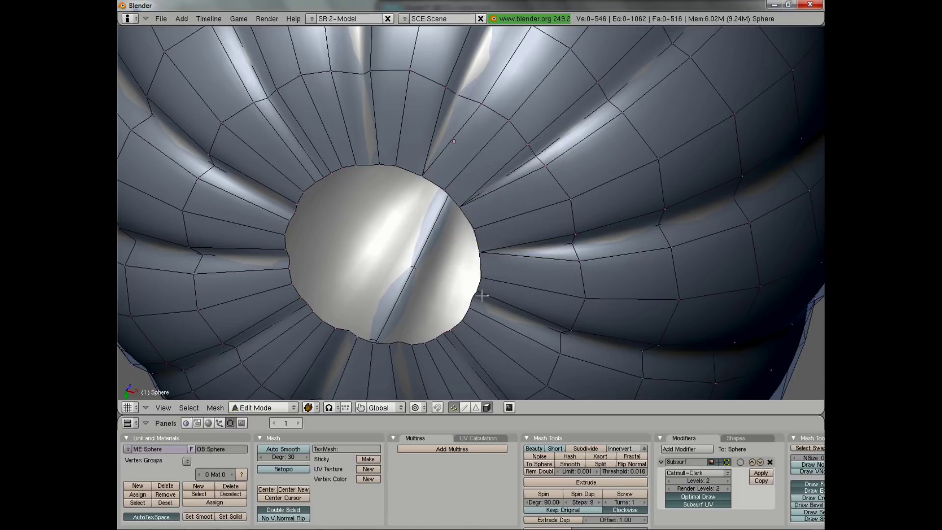
- Continue around the bottom hole's rim and merge the three vertices at each of the next four groove ends
key(w)
click(471, 311)
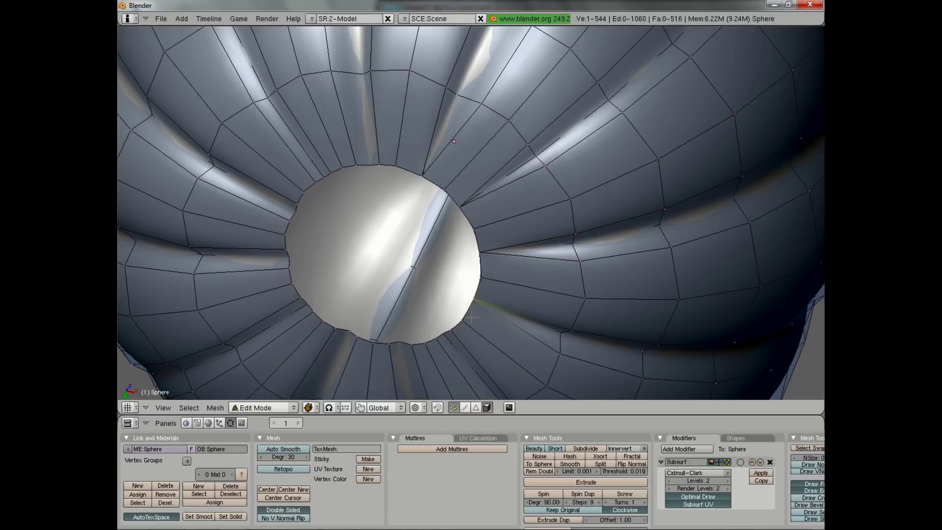
key(w)
click(443, 336)
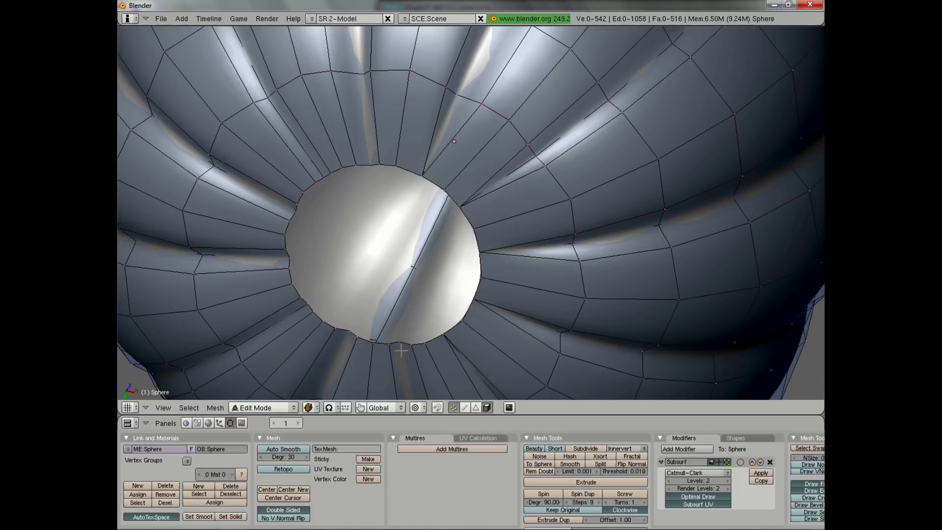
key(w)
click(373, 339)
key(w)
click(341, 328)
- Merge the rim vertices at the remaining four groove ends of the bottom hole, three at a time, at their centre
right_click(313, 305)
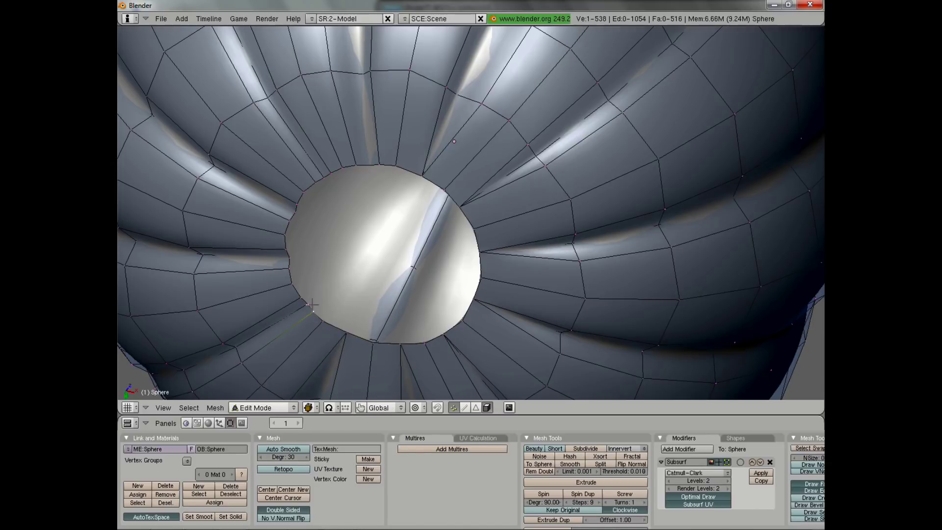
key(alt+m)
click(301, 290)
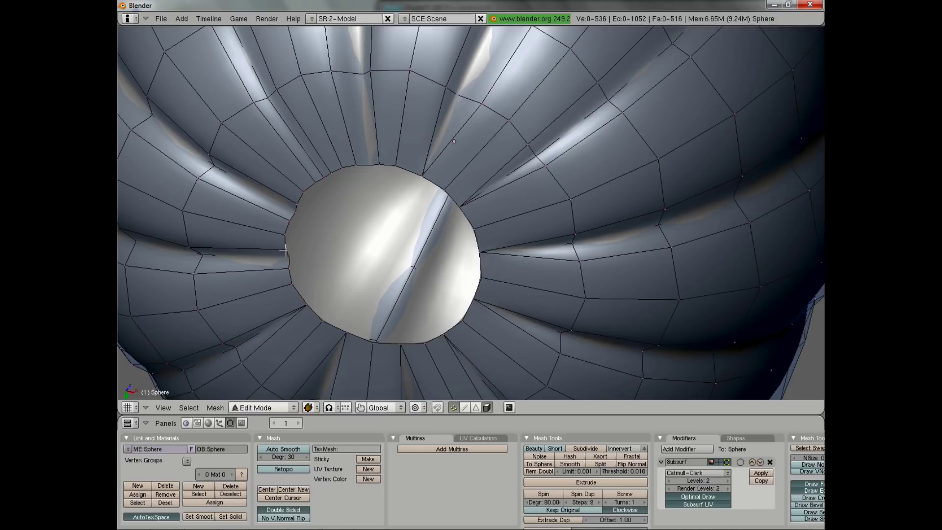
shift+right_click(290, 279)
key(alt+m)
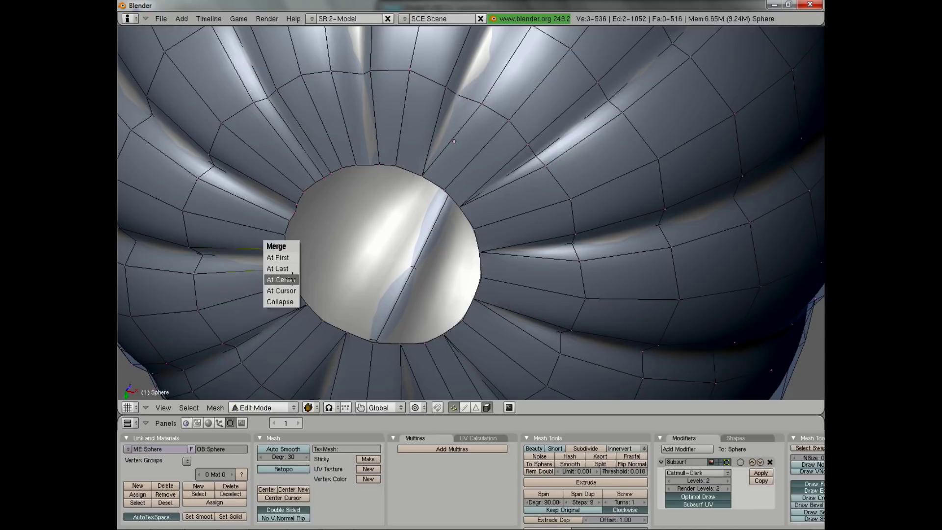
click(281, 279)
shift+right_click(300, 210)
key(alt+m)
click(301, 194)
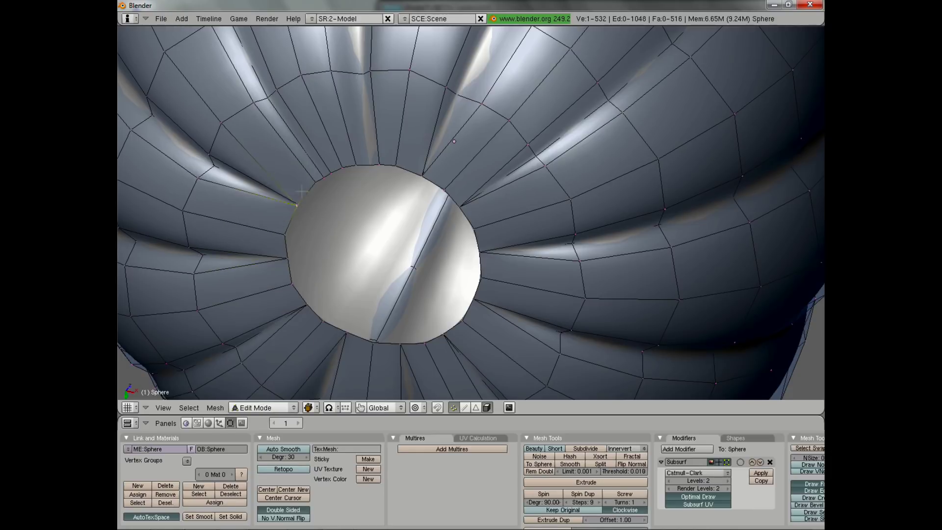
key(w)
click(327, 162)
click(327, 163)
scroll(498, 122, down, 5)
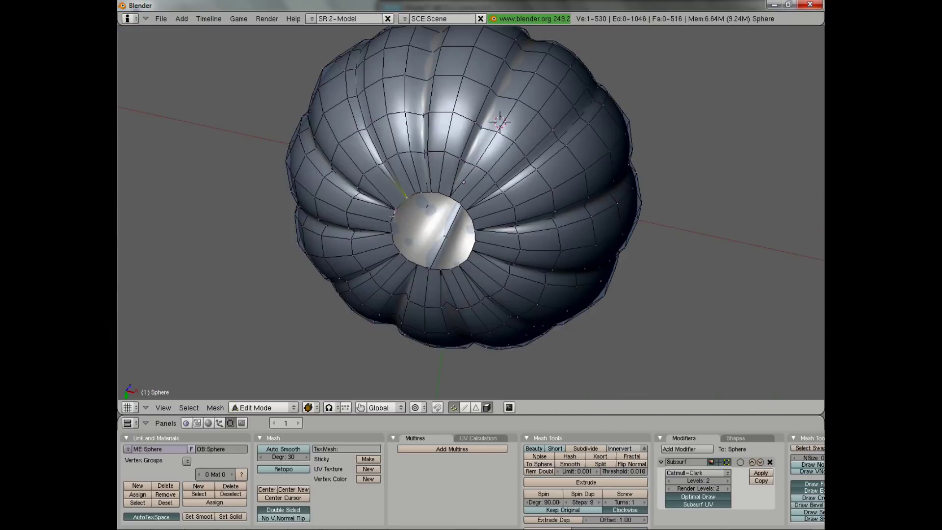
middle_drag(498, 122, 397, 216)
key(KP_1)
key(z)
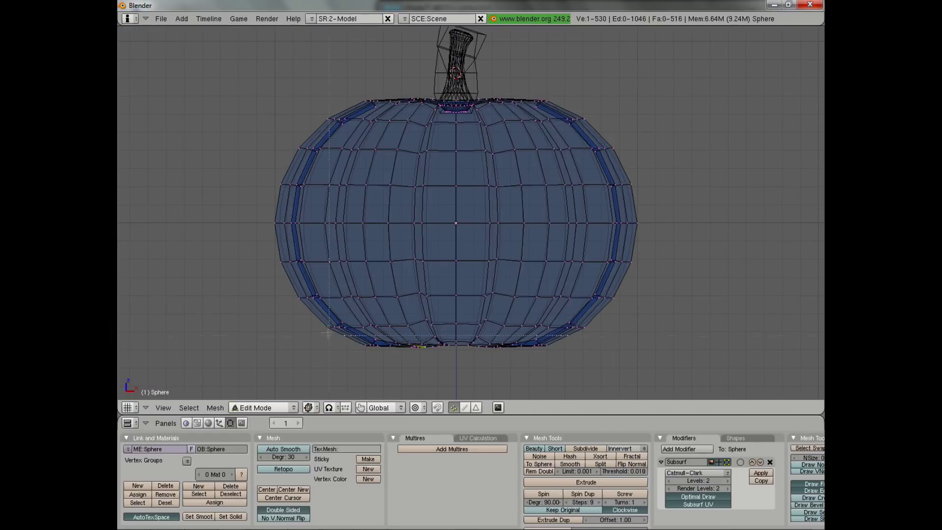
drag(763, 366, 763, 367)
middle_drag(477, 324, 479, 193)
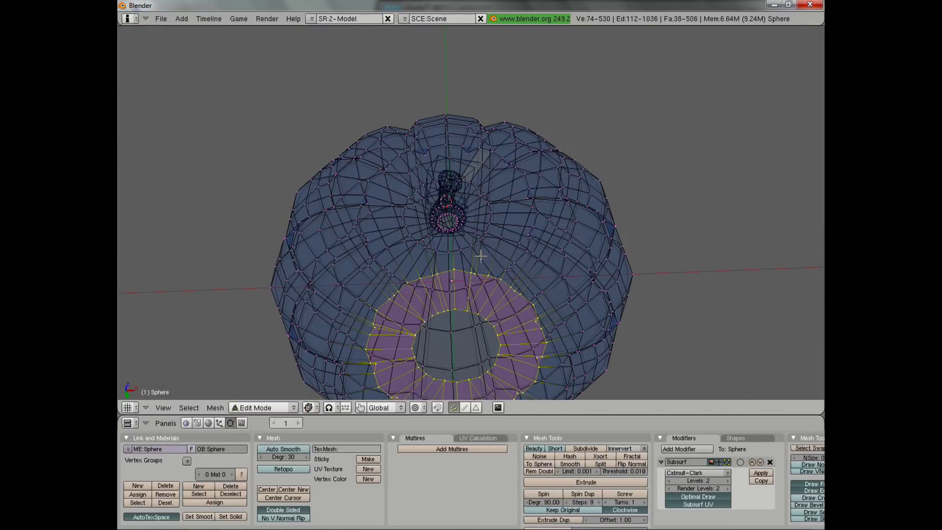
key(z)
- Select the edge loop around the pumpkin's bottom hole, apply Smooth twice and adjust the loop's scale
mouse_move(487, 293)
middle_down()
mouse_move(446, 254)
mouse_move(523, 143)
mouse_move(473, 186)
mouse_move(525, 130)
middle_up()
alt+right_click(526, 128)
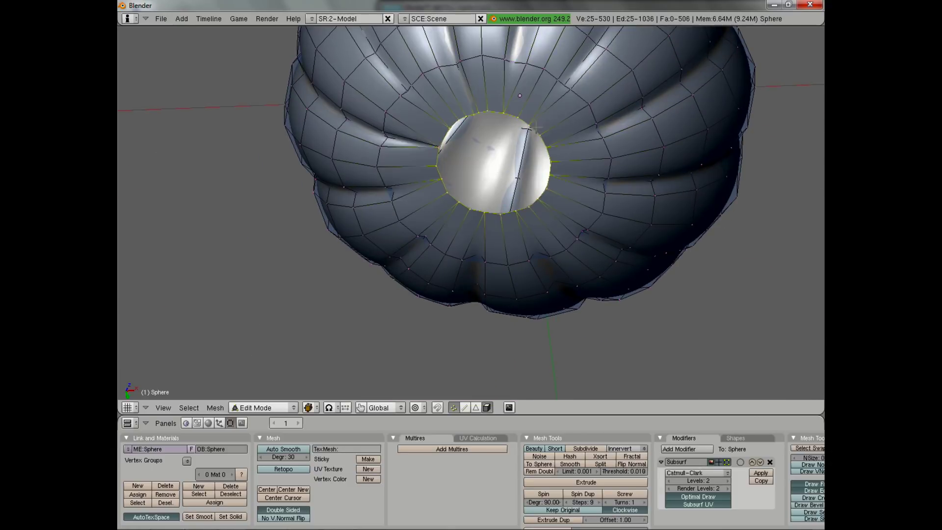
key(w)
click(548, 294)
key(w)
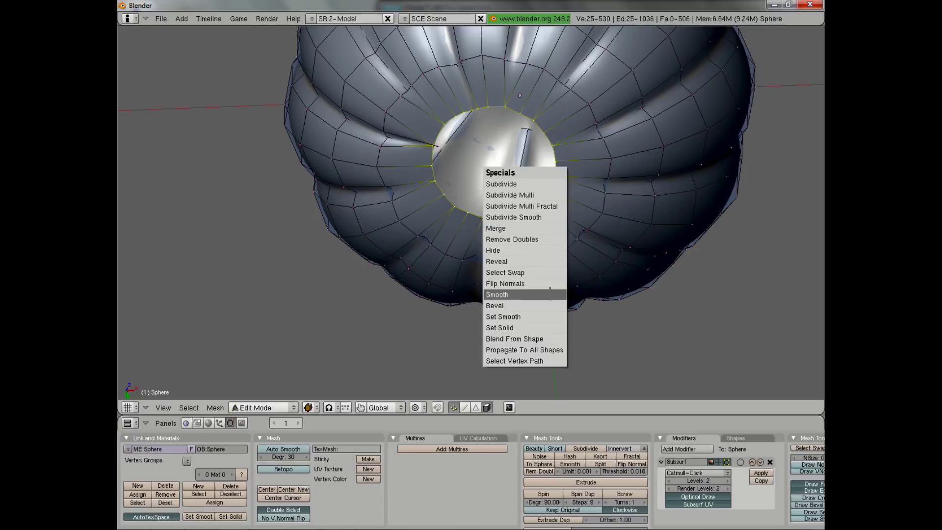
click(548, 293)
key(s)
click(624, 214)
- Extrude the bottom hole's rim, scale the new loop to about half size and shift it slightly along global Z
key(e)
click(622, 214)
key(s)
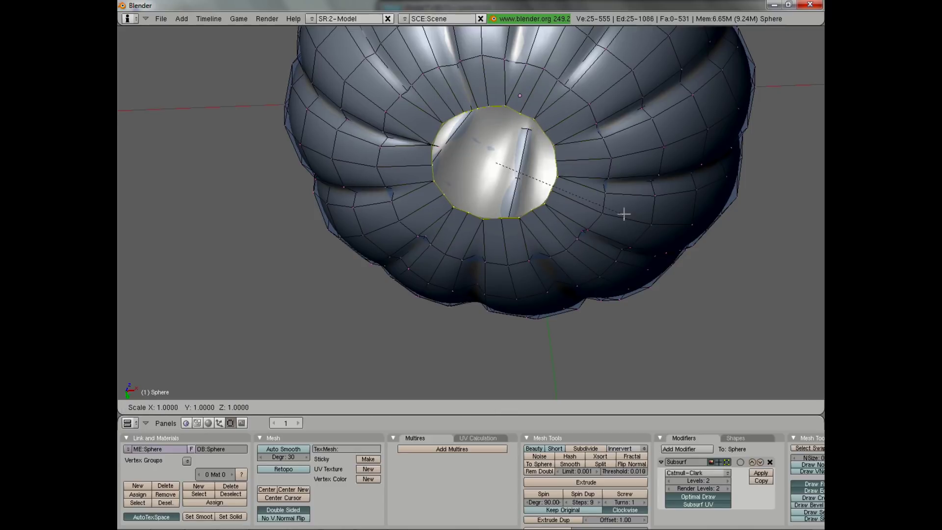
click(561, 187)
key(g)
key(z)
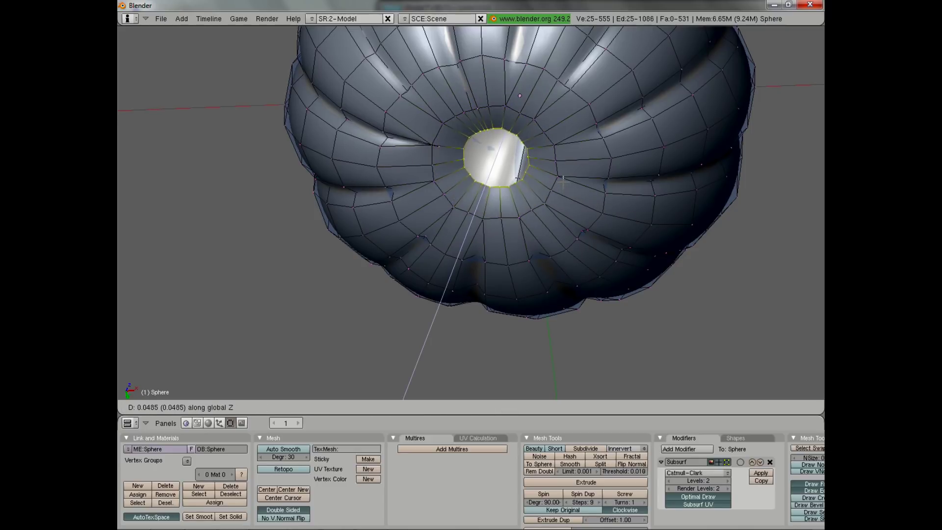
right_click(564, 186)
key(g)
key(z)
click(564, 186)
- Extrude the inner loop again, scale it further inward and move it along global Z into the pumpkin
key(e)
click(562, 186)
key(s)
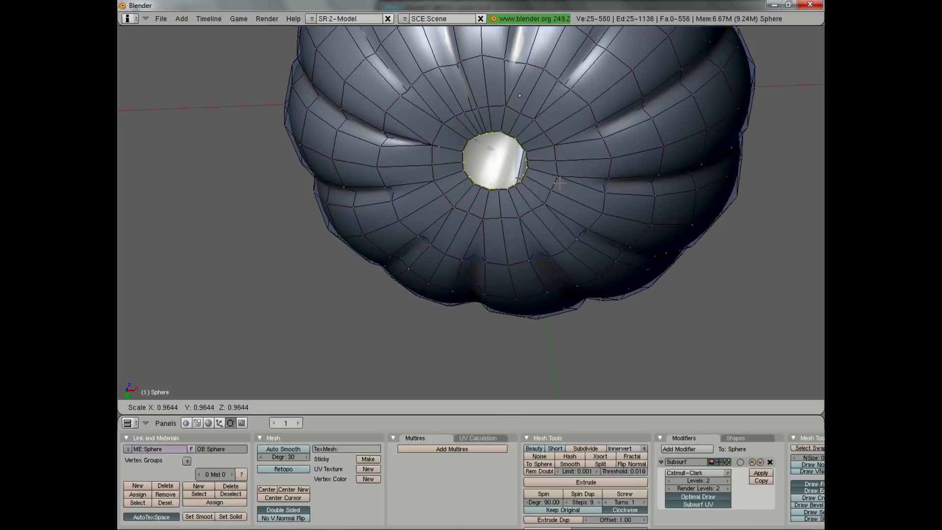
click(535, 170)
key(g)
key(z)
click(535, 167)
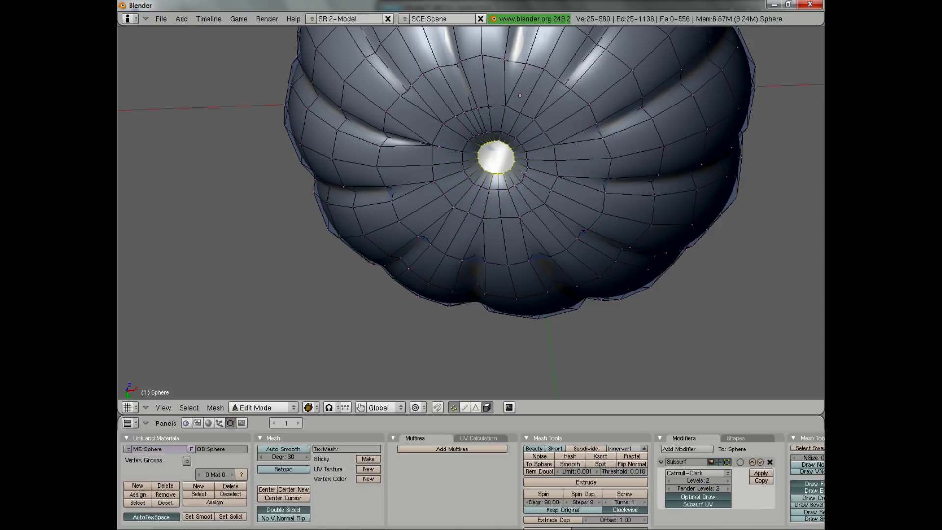
- Extrude the small opening's loop twice, moving the second loop along Z and scaling it slightly inward
scroll(535, 167, up, 3)
key(e)
click(596, 234)
key(s)
click(595, 233)
key(e)
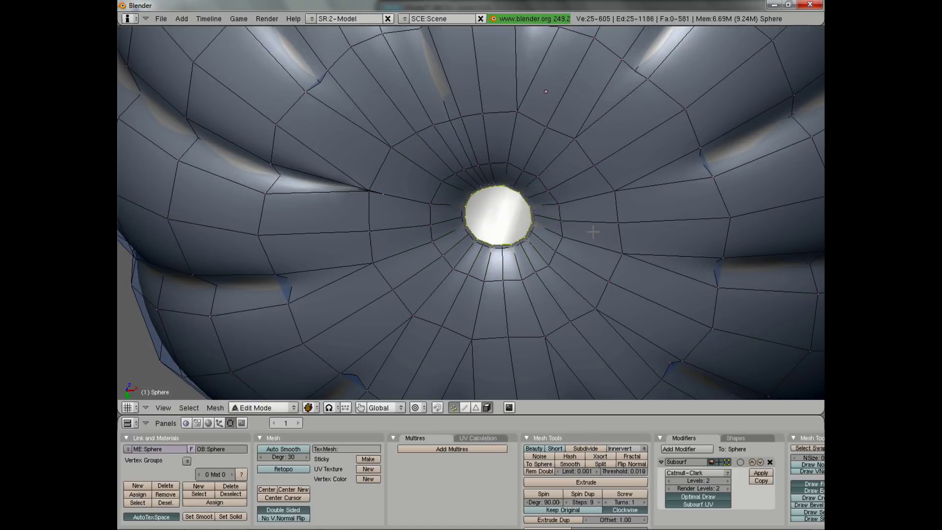
key(z)
click(591, 233)
key(s)
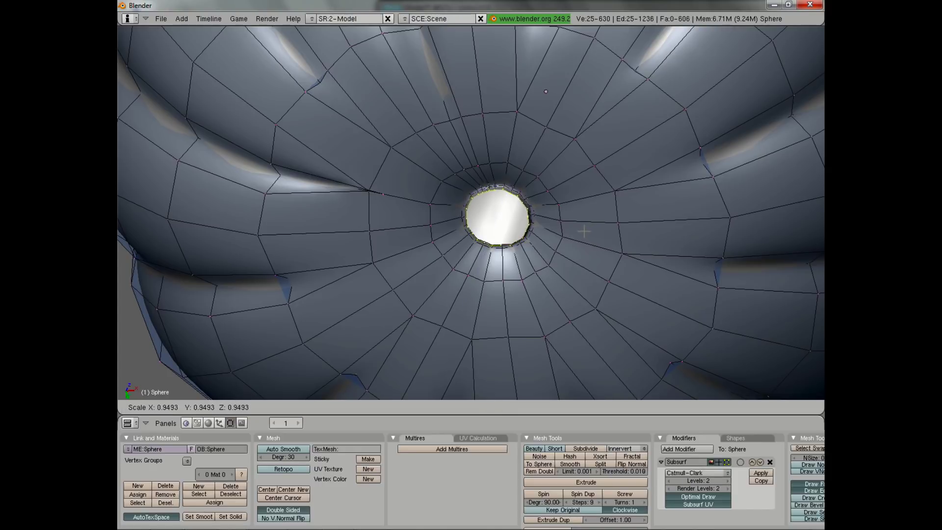
click(579, 229)
- Extrude the innermost loop again, scale it inward to narrow the opening and apply Smooth
key(e)
click(561, 226)
key(s)
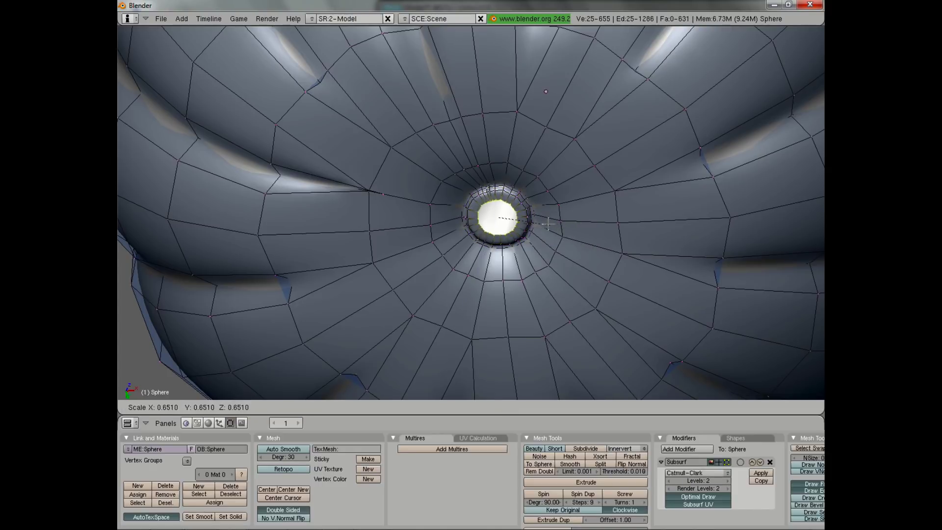
click(530, 222)
key(w)
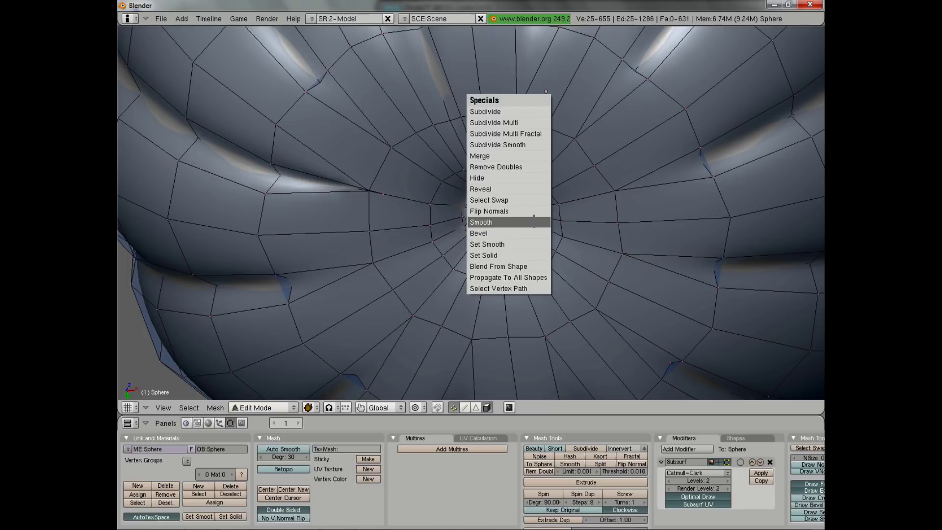
click(533, 222)
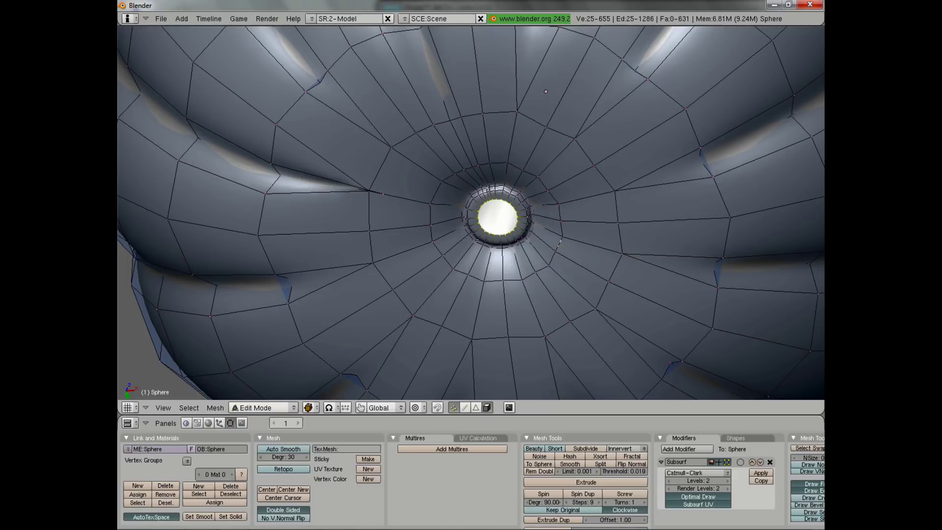
- Extrude the innermost loop in place and merge its vertices into one central point, closing the pumpkin's bottom
key(w)
key(e)
click(546, 229)
click(546, 229)
key(w)
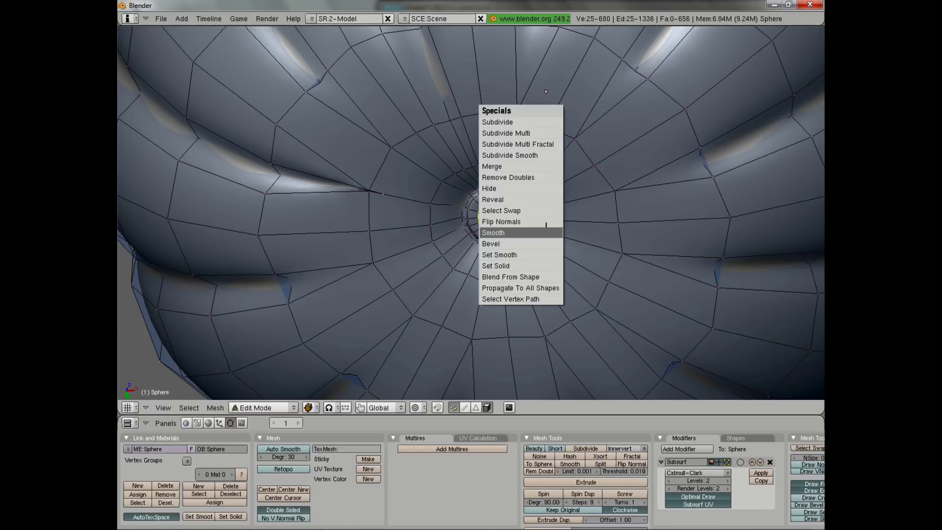
click(540, 166)
click(544, 162)
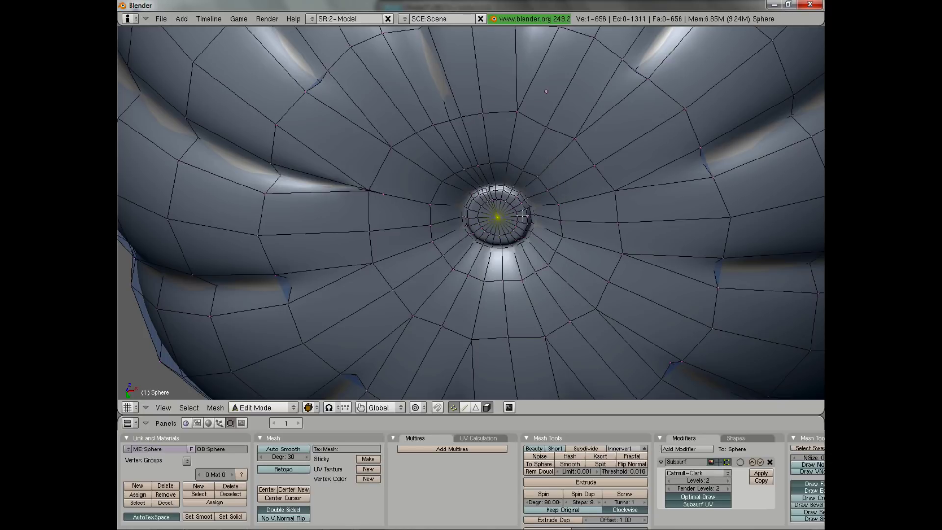
- Move the merged centre point of the pumpkin's underside along global Z, leave Edit Mode and view the pumpkin from the front
key(g)
key(z)
click(526, 214)
key(Tab)
scroll(466, 258, down, 7)
middle_drag(466, 259, 561, 240)
key(a)
key(KP_1)
key(z)
key(z)
key(z)
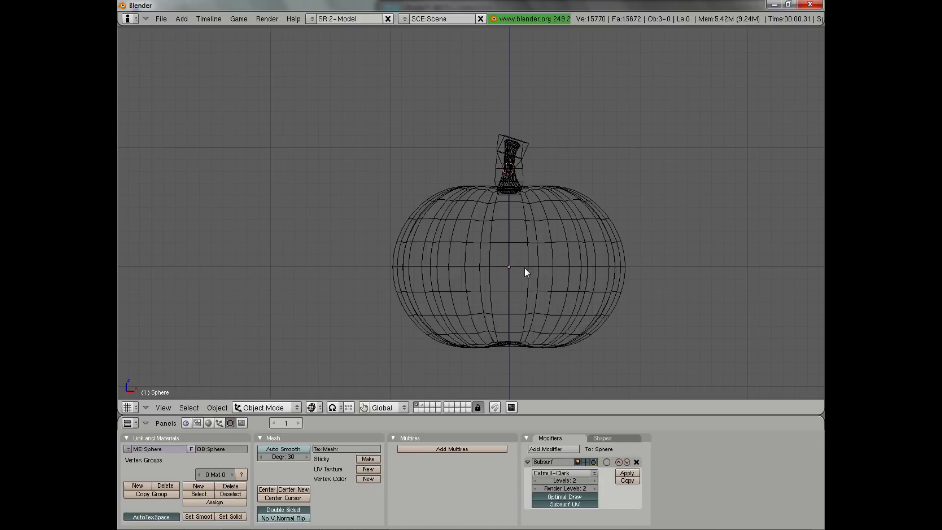
- Centre the 3D cursor, clear the selection and add a new lattice object at the pumpkin's centre
right_click(548, 287)
key(shift+c)
key(z)
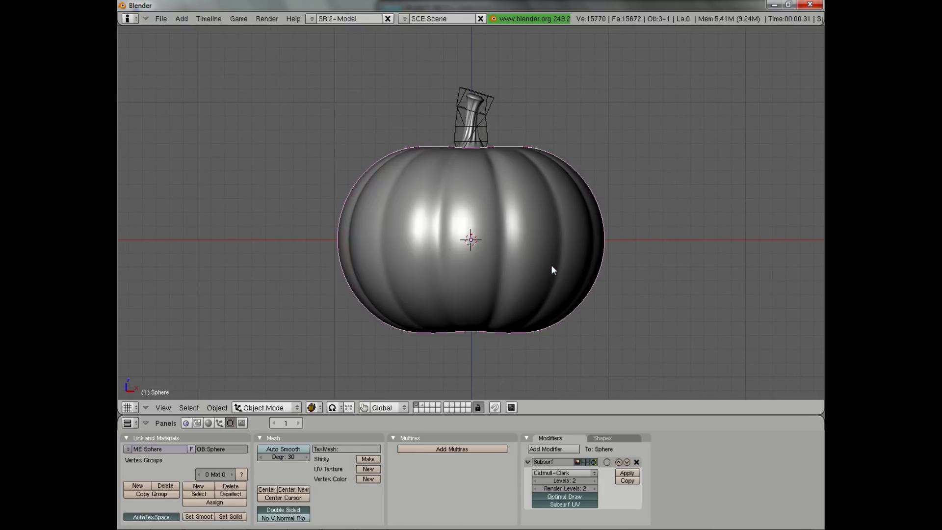
key(a)
key(a)
key(a)
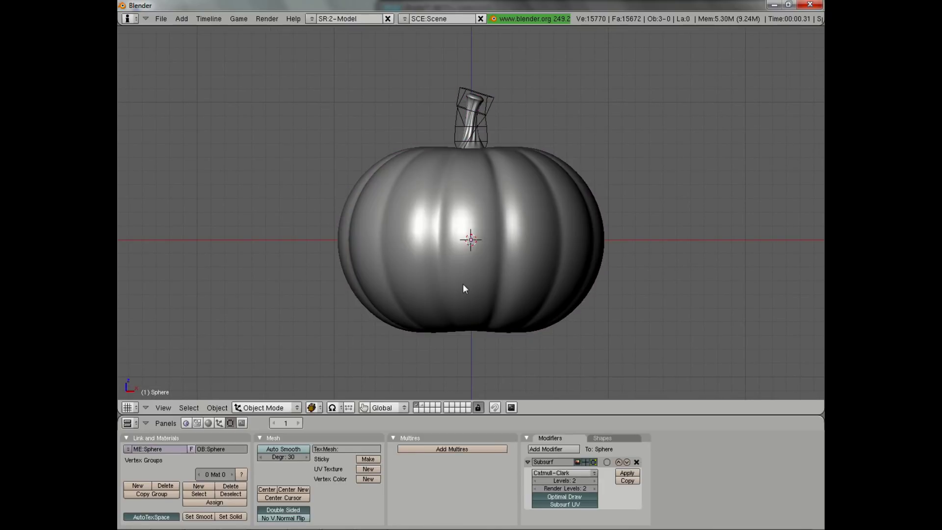
key(space)
mouse_move(520, 292)
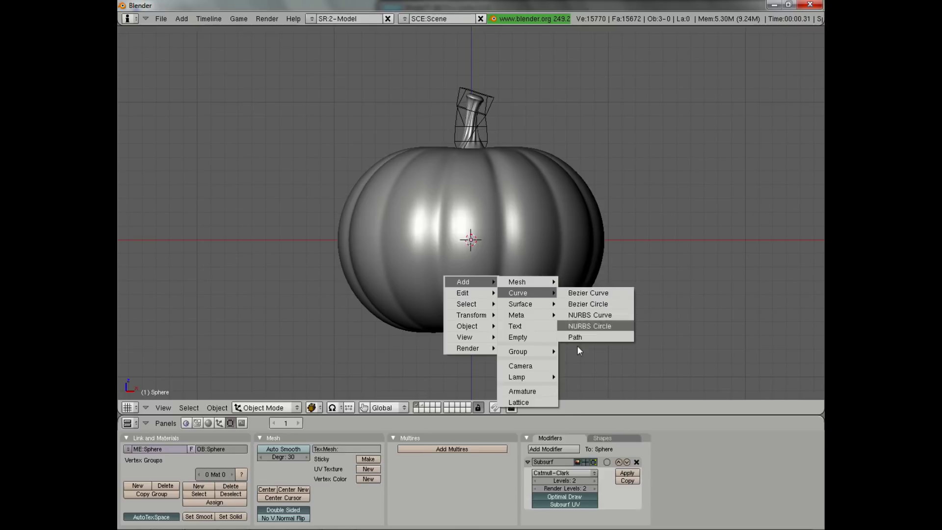
key(Escape)
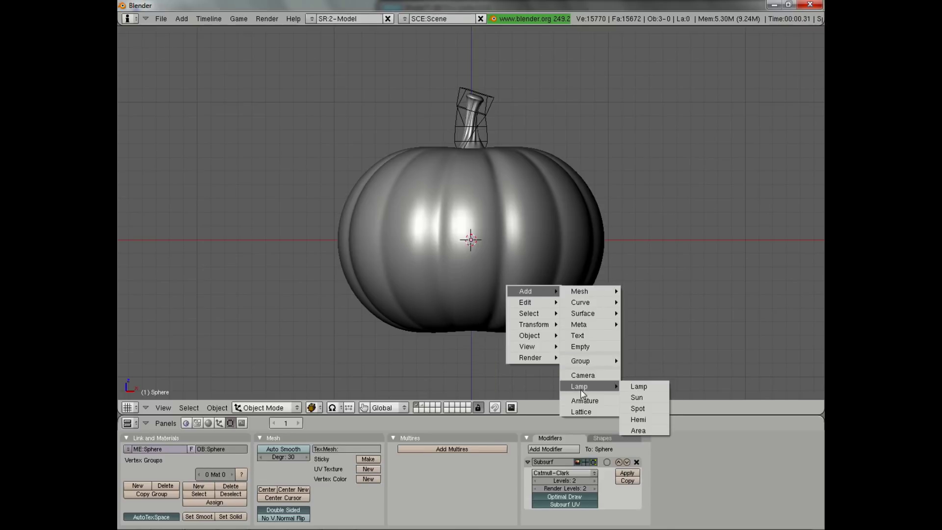
click(585, 412)
- Scale the lattice up to enclose the pumpkin's width and flatten it to about 0.68 along global Z to match its height
shift+middle_drag(540, 287, 546, 224)
key(z)
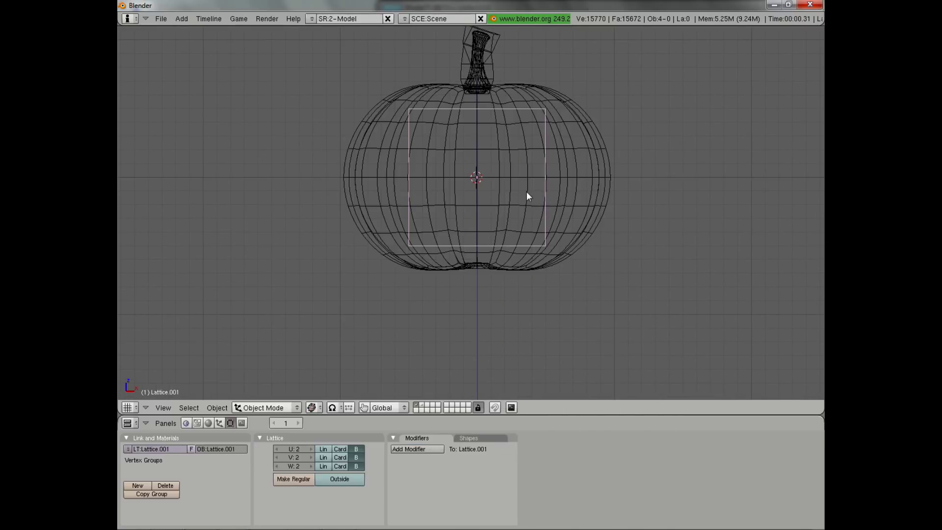
key(s)
click(596, 192)
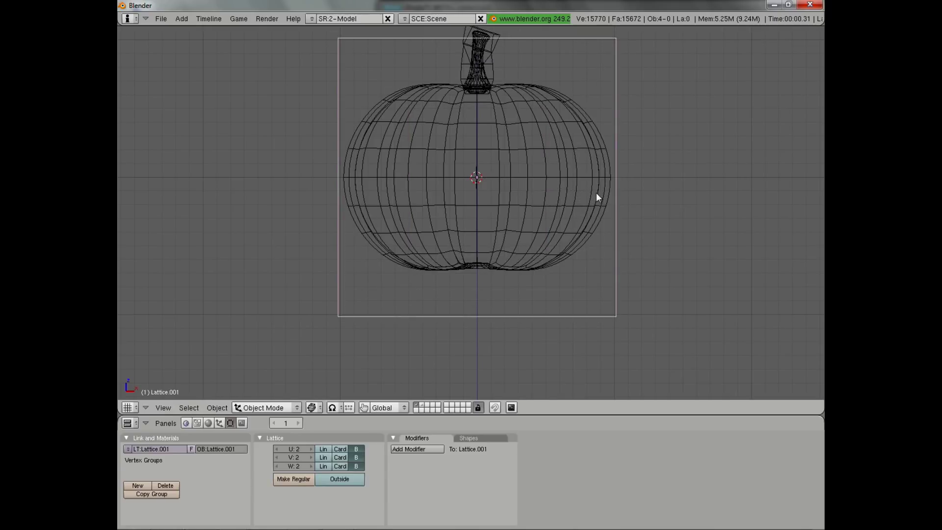
key(s)
key(z)
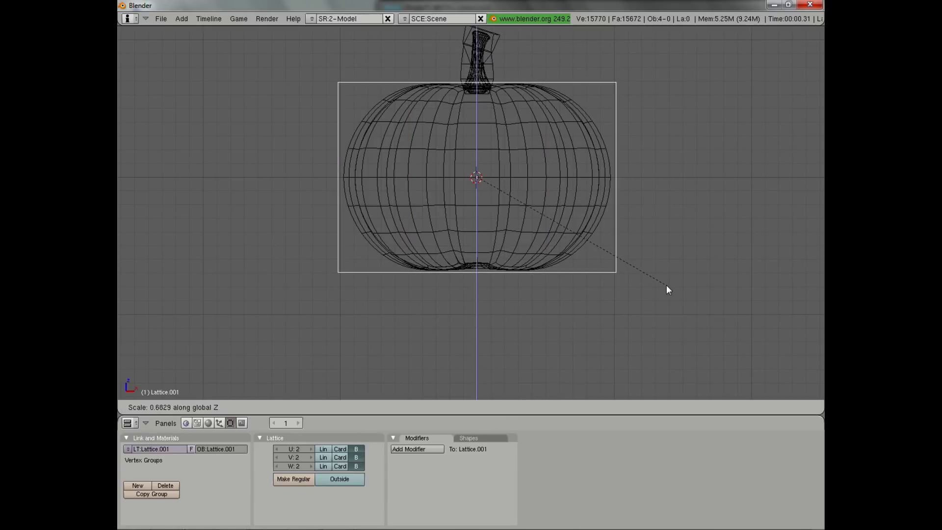
click(668, 291)
key(z)
- Set the pumpkin lattice's U, V and W resolution to 4 each
middle_drag(314, 147, 382, 343)
click(310, 457)
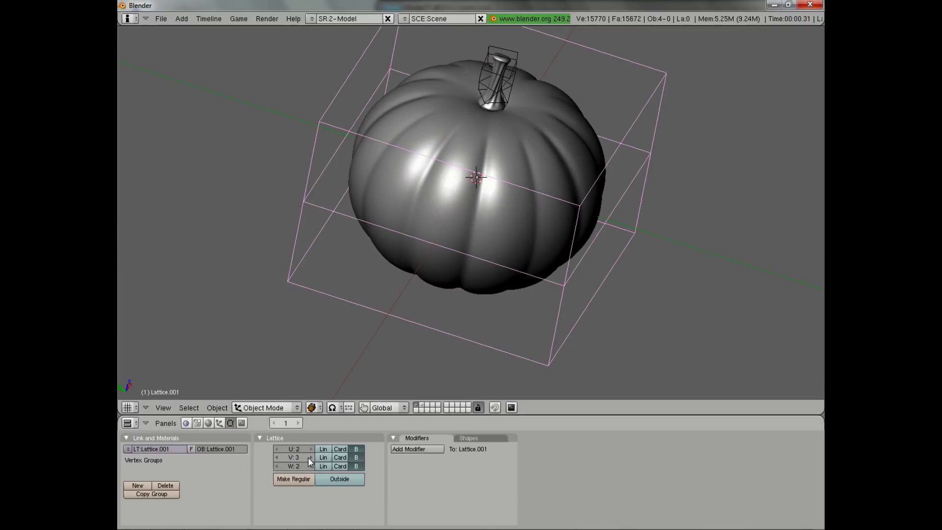
click(310, 457)
click(310, 457)
middle_drag(451, 255, 421, 274)
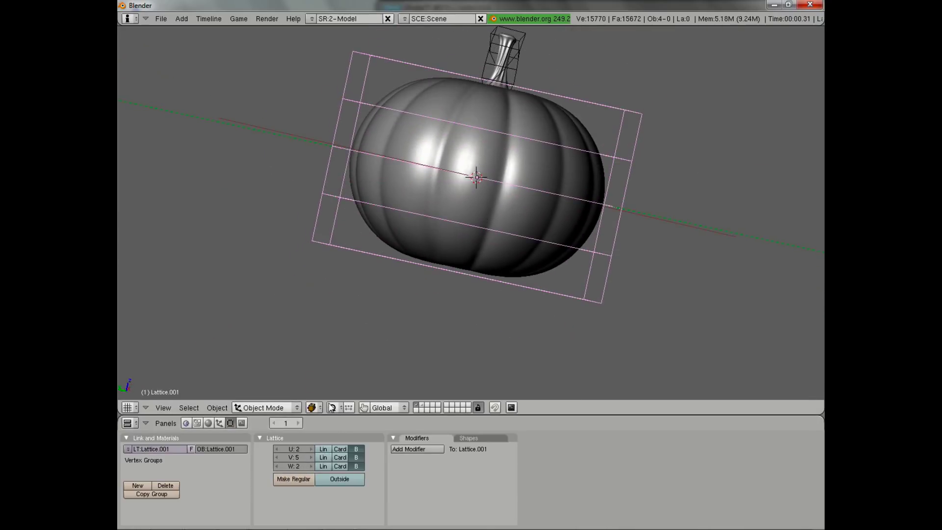
click(278, 457)
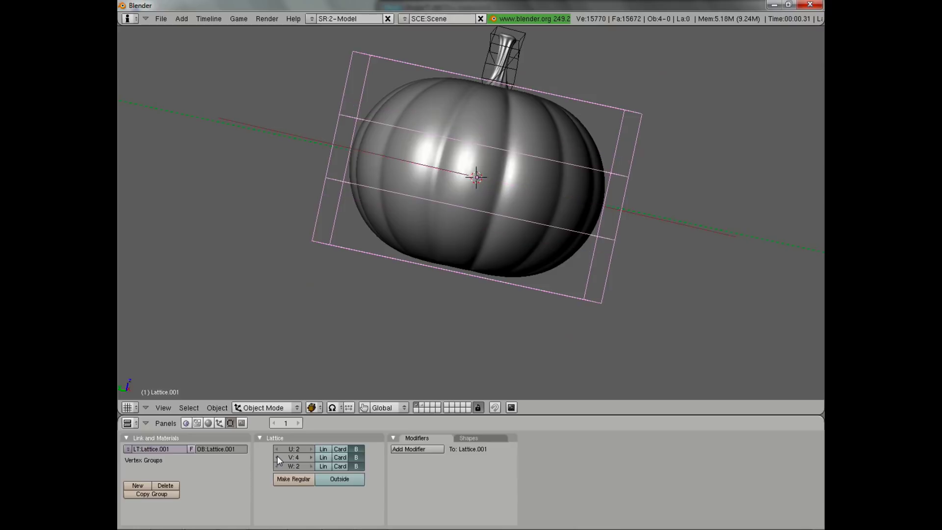
click(310, 466)
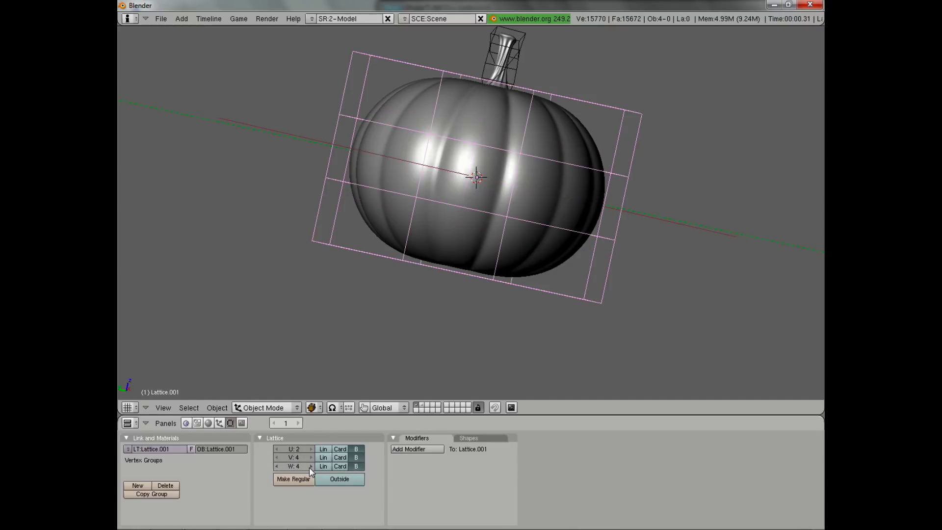
click(309, 466)
middle_drag(479, 108, 435, 231)
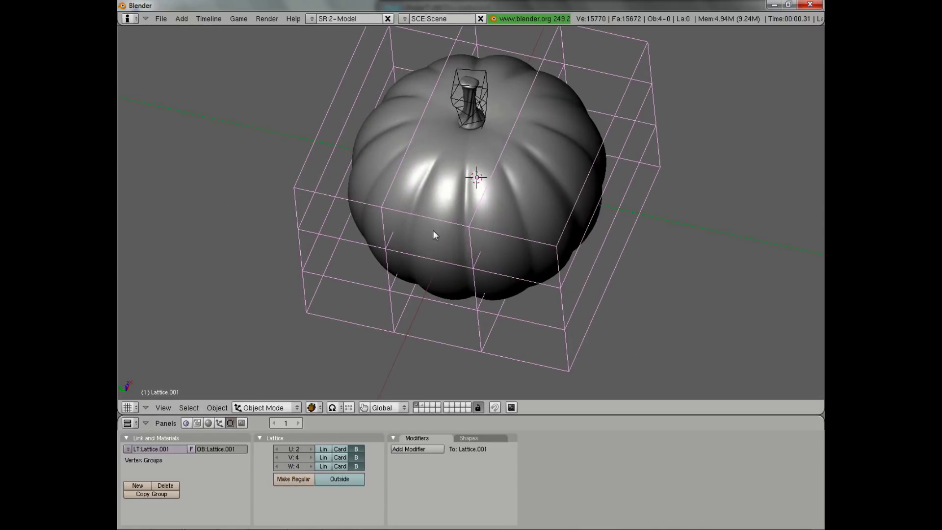
click(310, 448)
click(310, 449)
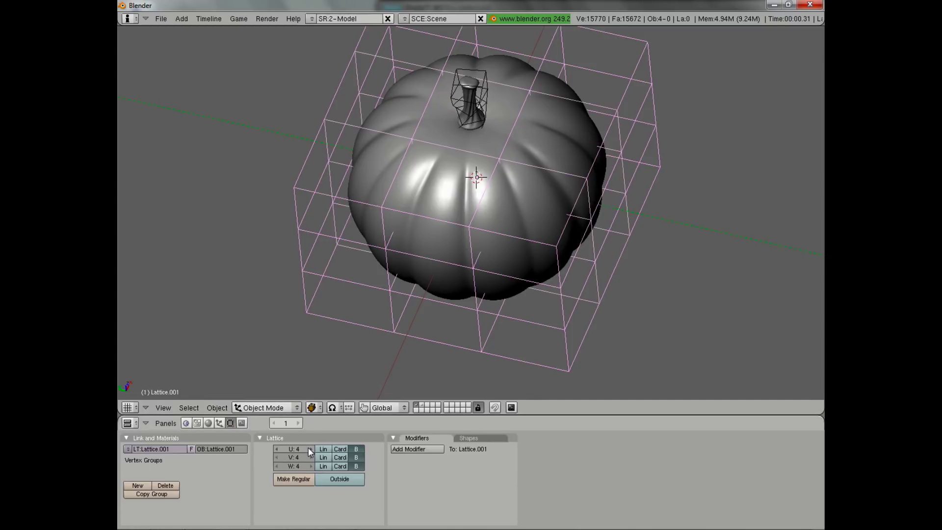
middle_drag(519, 271, 445, 201)
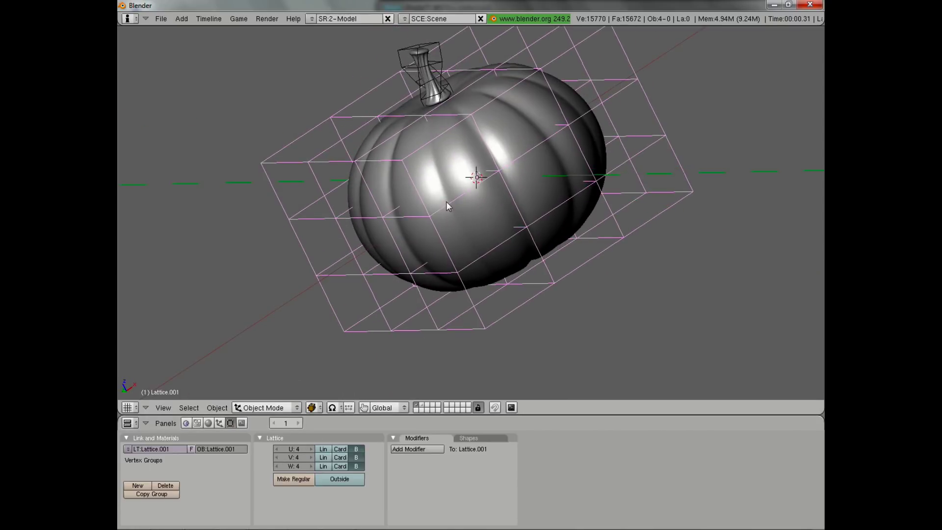
- Add a Lattice modifier to the pumpkin and set Lattice.001 as its deforming object
right_click(464, 183)
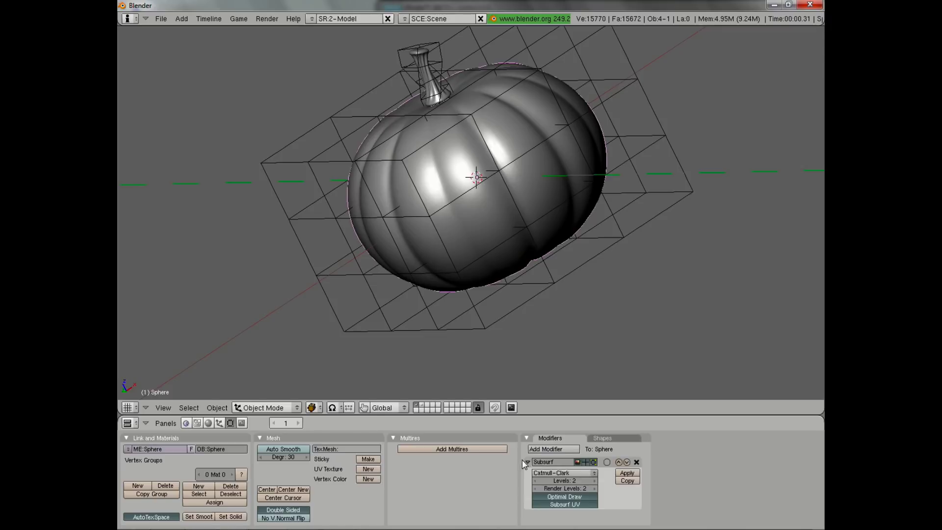
click(527, 461)
click(545, 449)
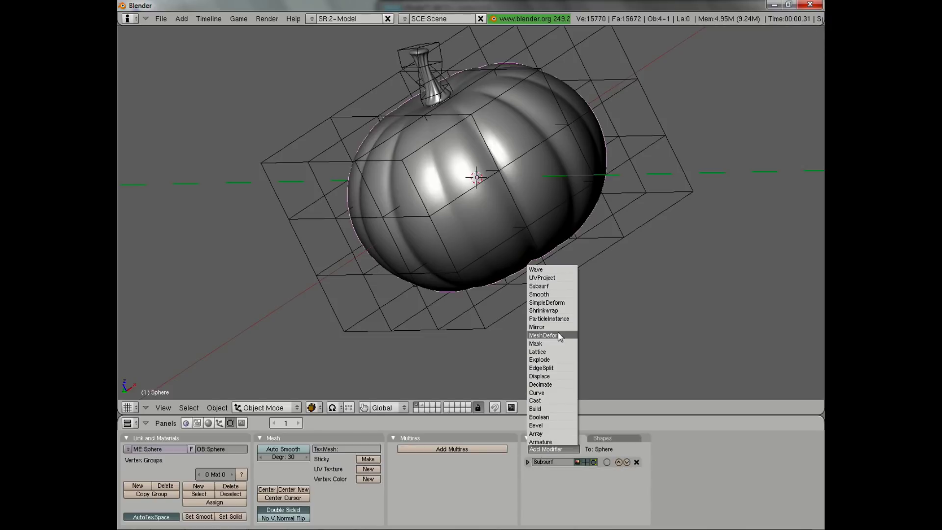
click(551, 352)
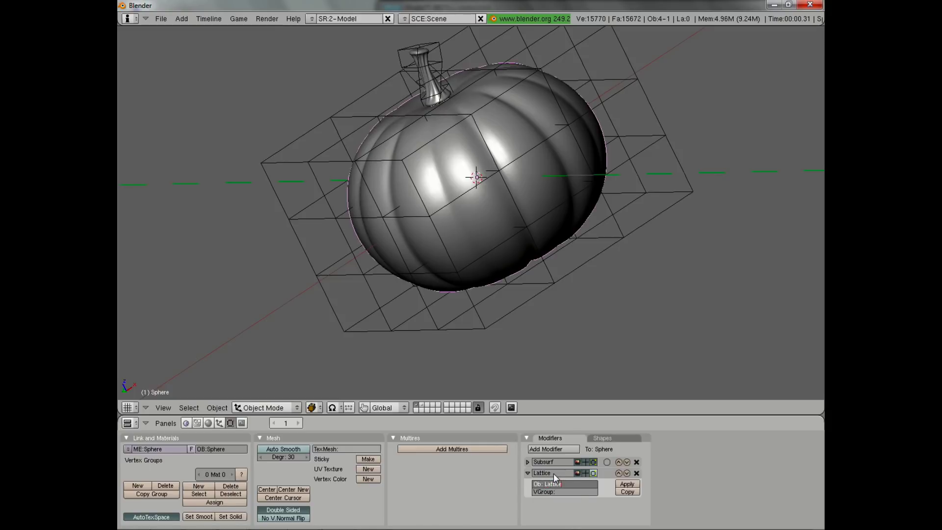
key(Return)
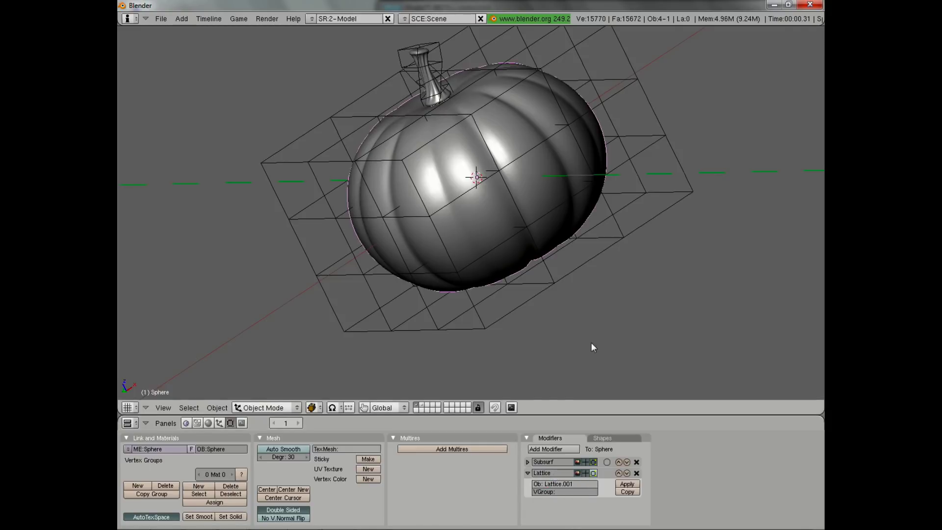
- Enter Edit Mode on the pumpkin's lattice and move some of its outer points with proportional editing to distort the shape
right_click(607, 239)
key(Tab)
middle_drag(537, 210, 573, 226)
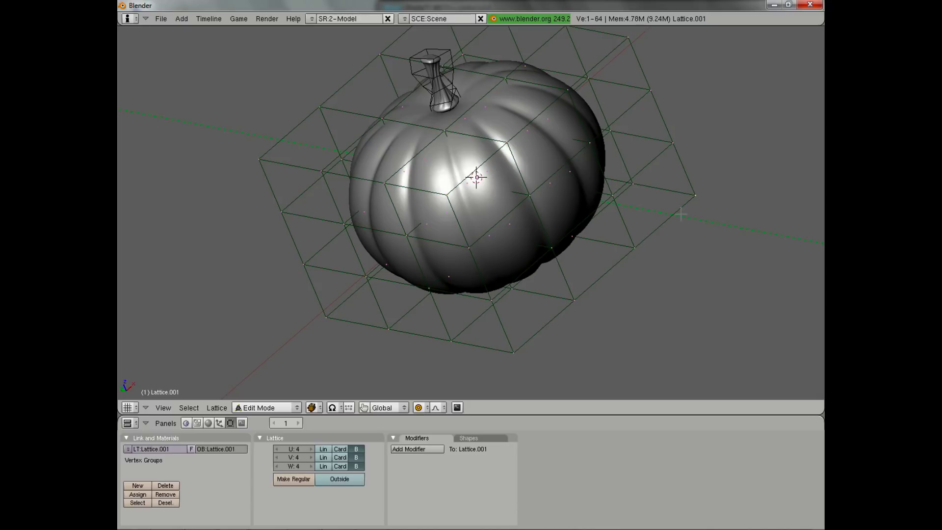
scroll(678, 214, down, 2)
key(g)
middle_drag(678, 214, 615, 293)
click(579, 234)
key(g)
click(395, 279)
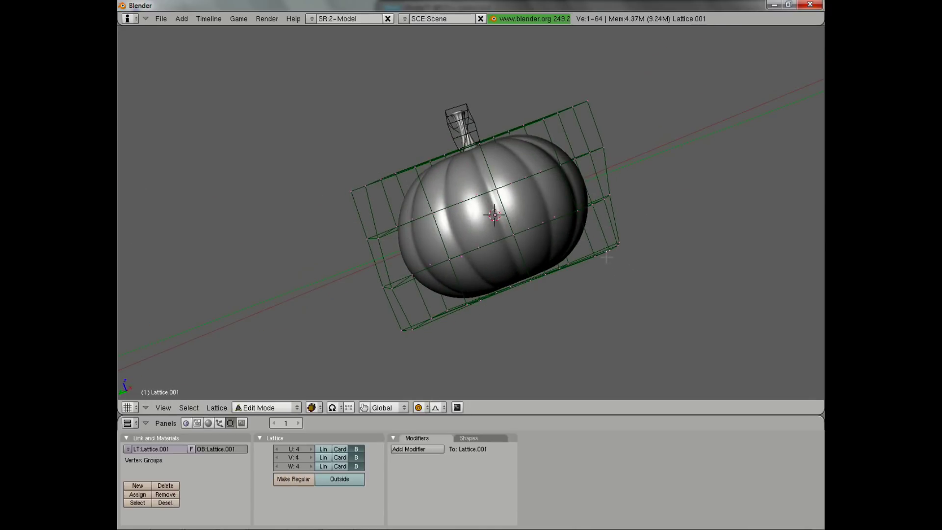
- Move a lower side point of the lattice along Z and pull an upper corner point about 0.15 units inward
key(g)
key(z)
click(598, 239)
key(a)
key(g)
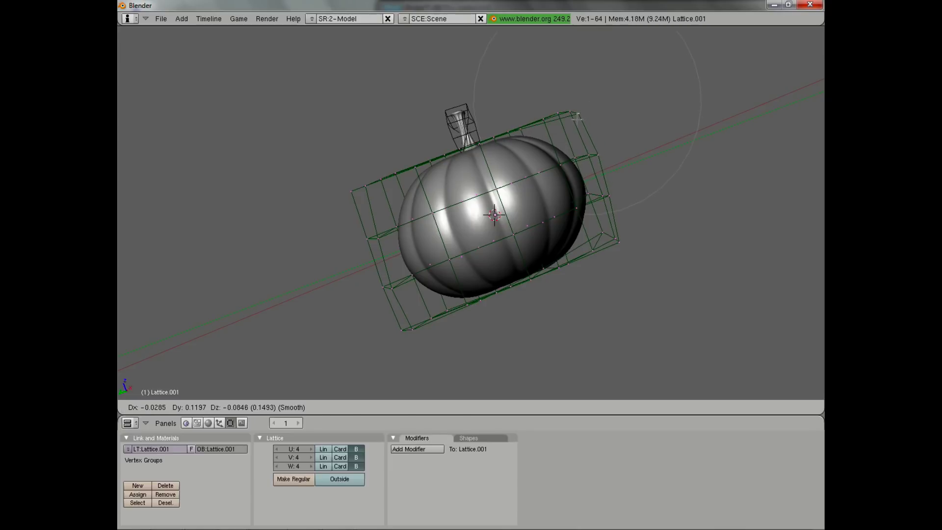
click(579, 120)
key(a)
- Select several lattice points along one side of the pumpkin and scale them slightly outward with smooth falloff
middle_drag(386, 183, 447, 274)
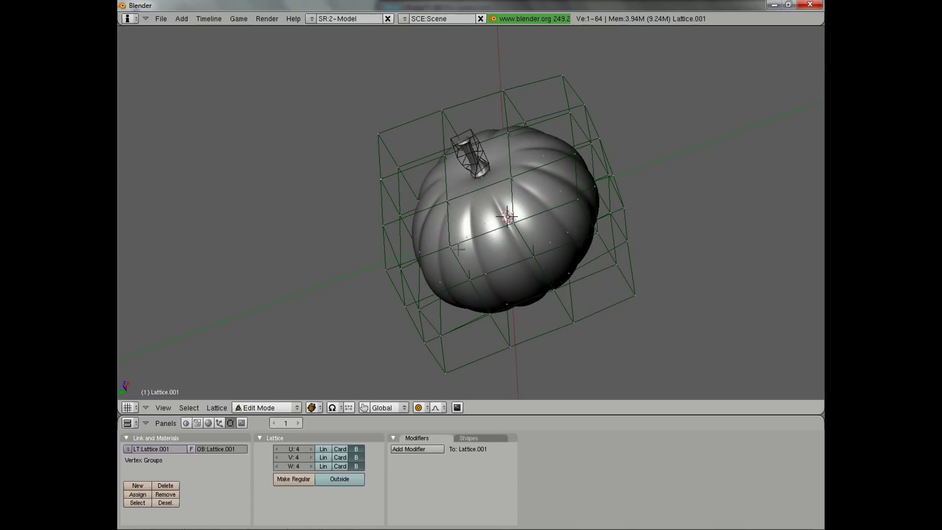
shift+right_drag(467, 237, 471, 233)
right_click(470, 233)
shift+right_click(415, 305)
key(s)
click(480, 333)
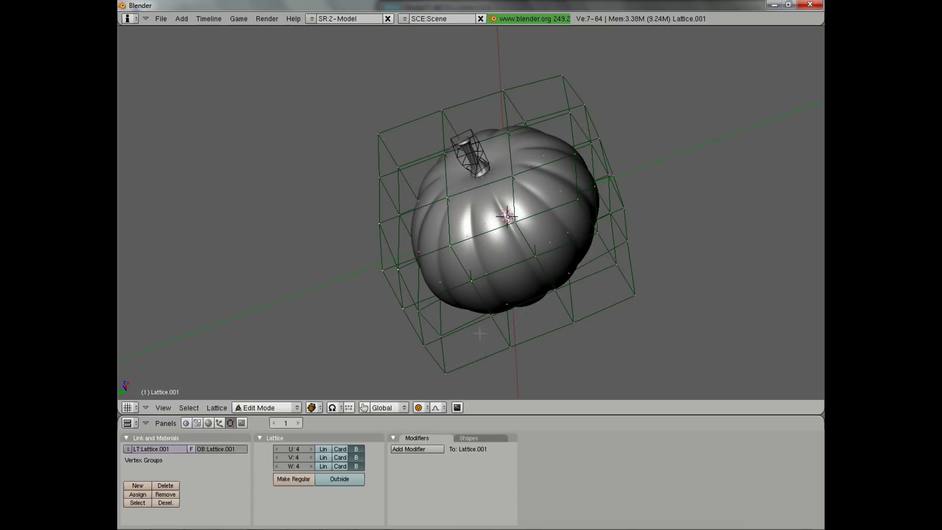
- In top view, move the selected side points of the lattice slightly toward negative X and Y, and clear the selection
key(KP_7)
key(g)
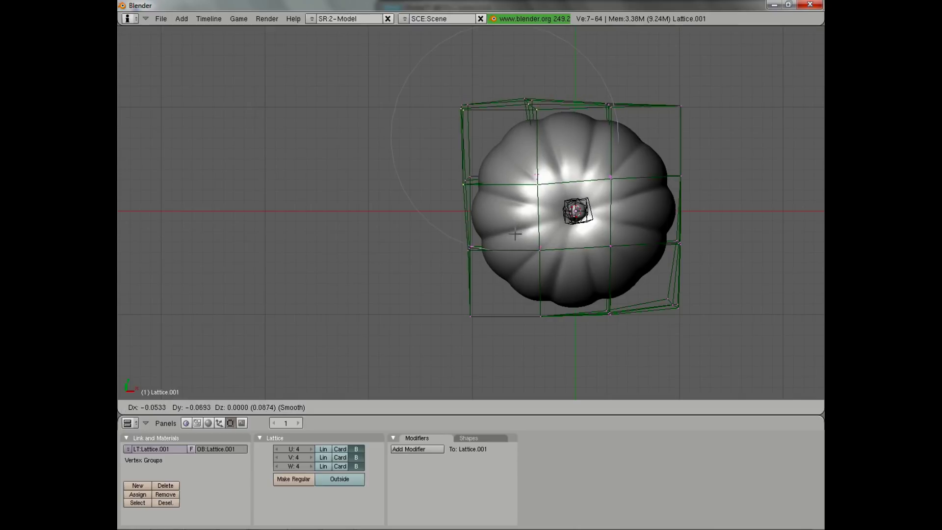
click(512, 239)
key(a)
- Select the column of four lattice points midway along the back side and push it inward to dent the pumpkin
key(g)
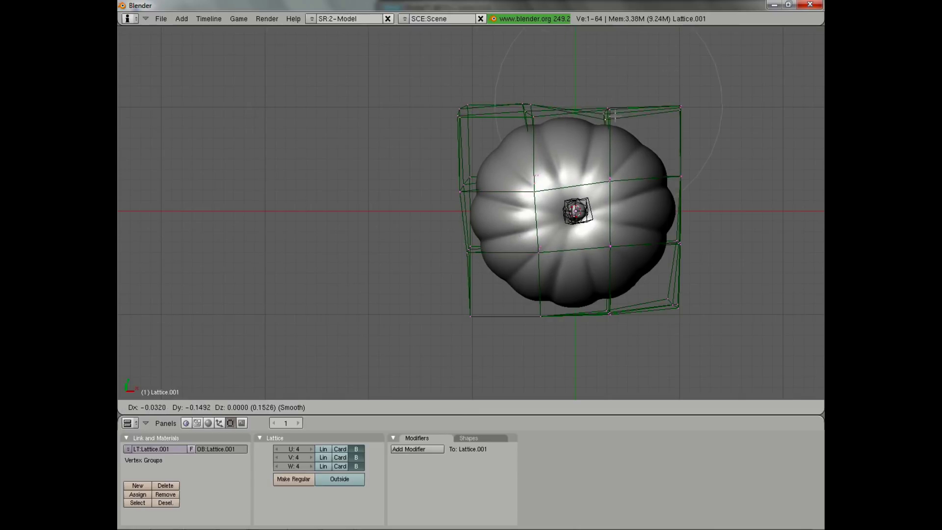
right_click(613, 111)
key(b)
drag(596, 96, 631, 134)
key(g)
click(628, 147)
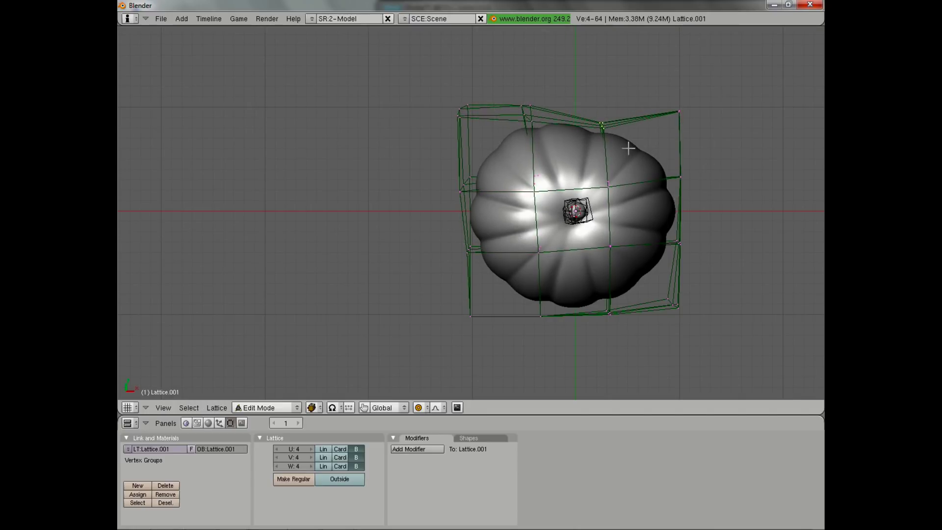
- Pull a column of lattice points outward on the positive X side and another outward on the pumpkin's front side
key(g)
click(696, 172)
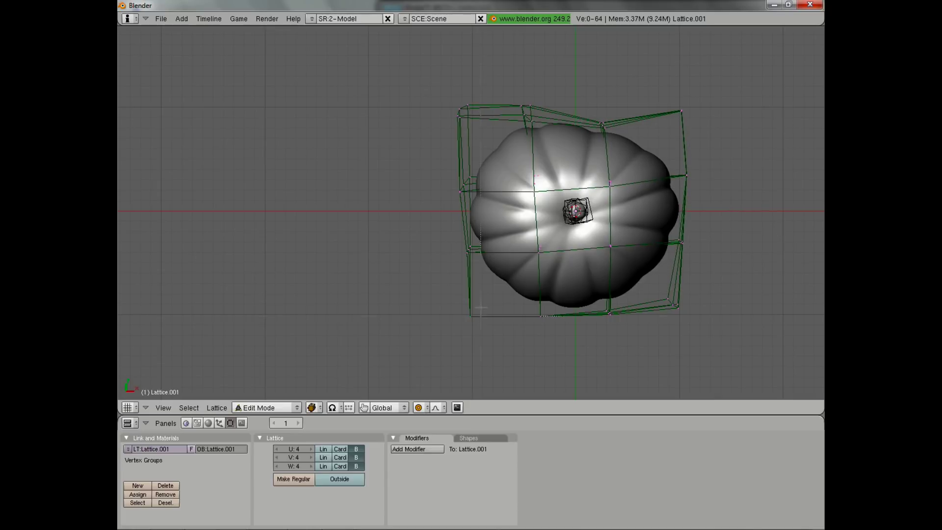
drag(590, 351, 588, 351)
key(g)
click(559, 346)
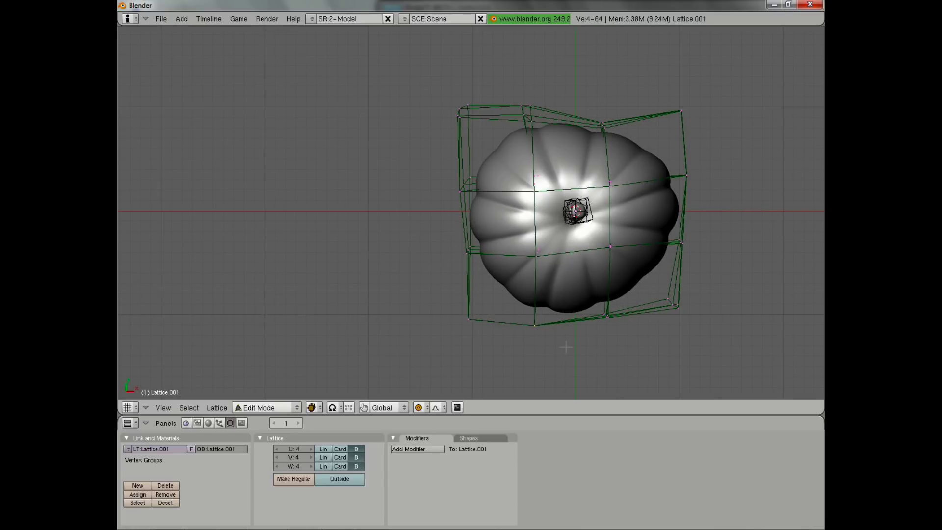
- In front view, select the lattice's top layer of points, shift it slightly and rotate it so the pumpkin's top slopes
key(KP_1)
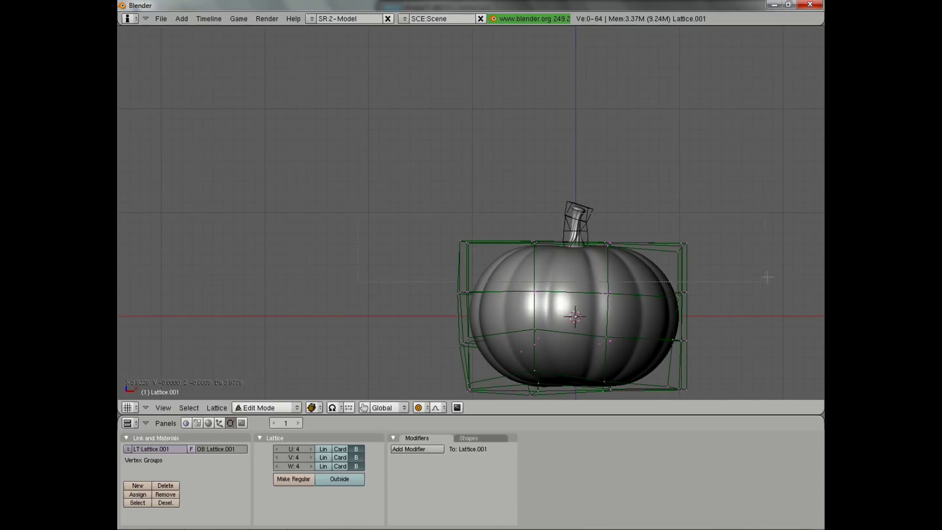
drag(767, 277, 766, 275)
key(g)
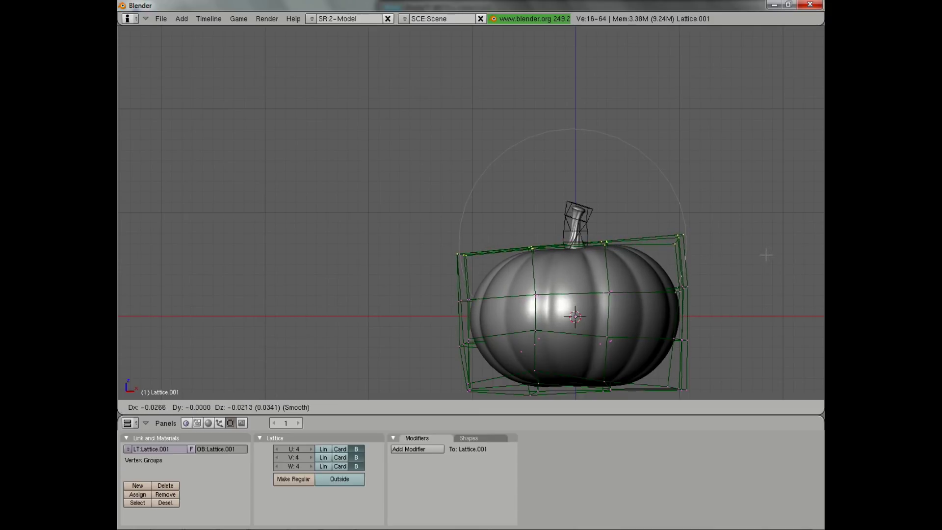
key(r)
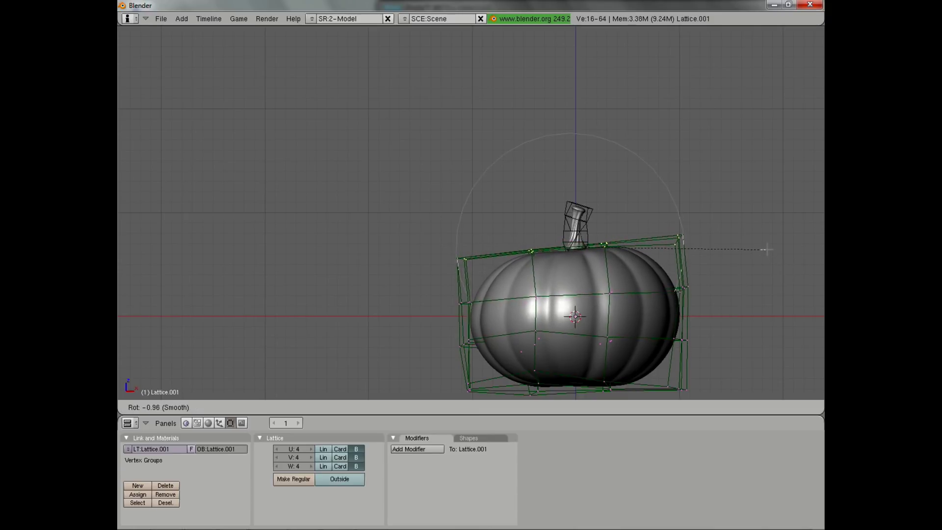
click(767, 245)
shift+middle_drag(767, 246, 767, 203)
key(a)
- Select the lattice's bottom layer of points, rotate it about 7.7 degrees opposite to the top's slope, and return to Object Mode
key(b)
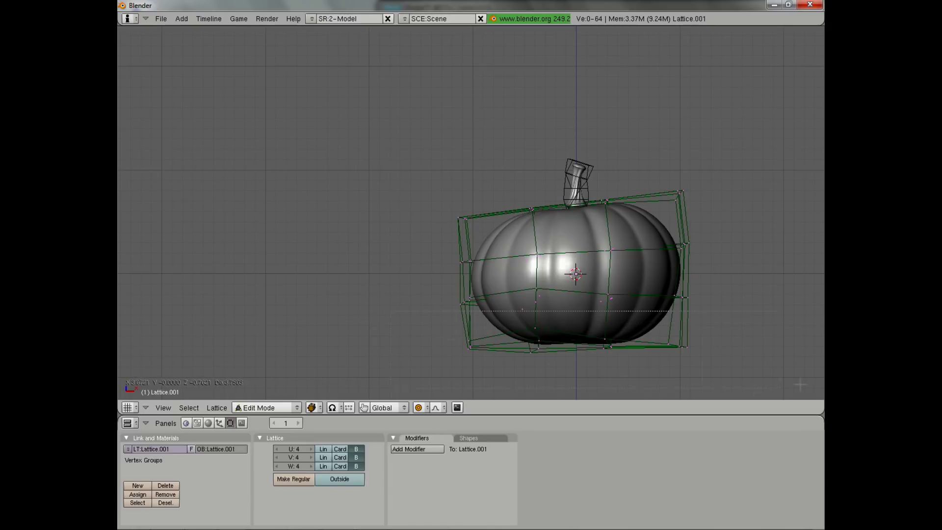
drag(800, 385, 800, 384)
key(r)
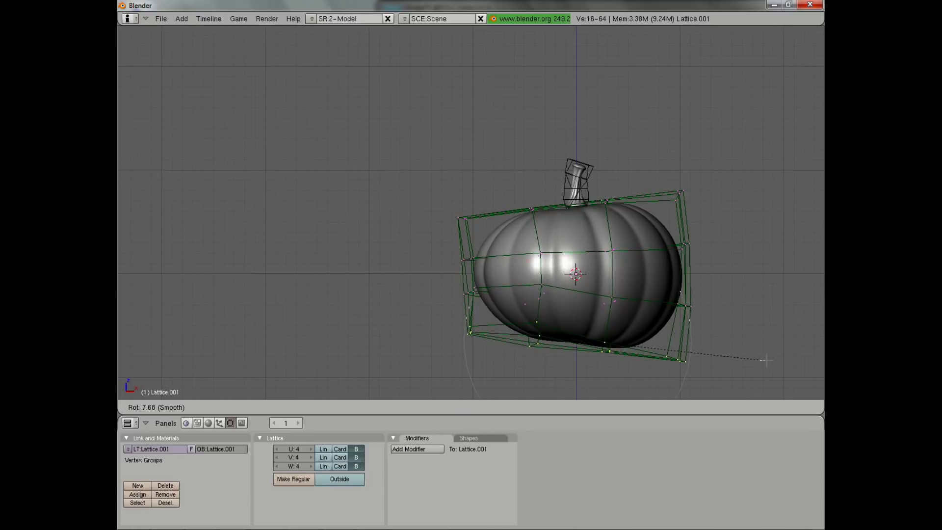
click(766, 360)
scroll(461, 245, up, 3)
key(Tab)
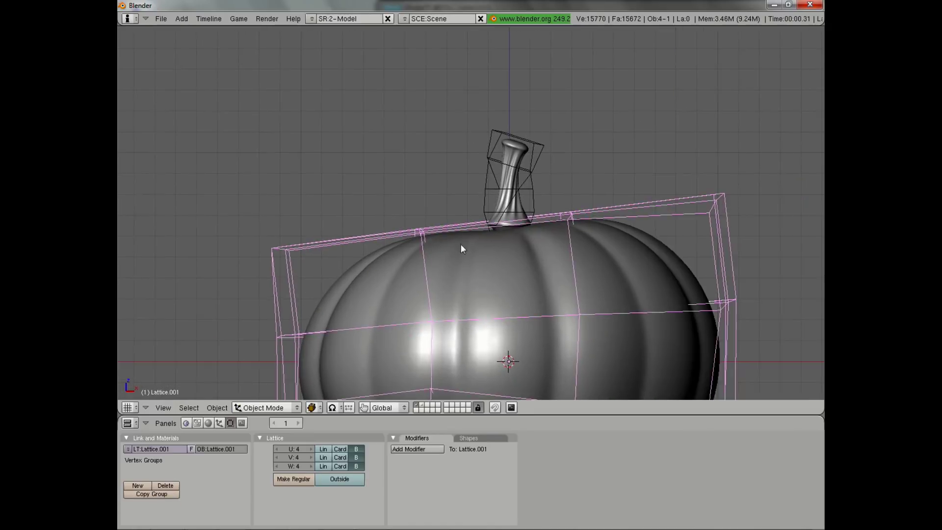
- In wireframe, select the eight lower points of the stem's lattice and rotate them to match the slope of the pumpkin's top
scroll(456, 220, up, 3)
right_click(488, 186)
key(Tab)
scroll(489, 187, up, 2)
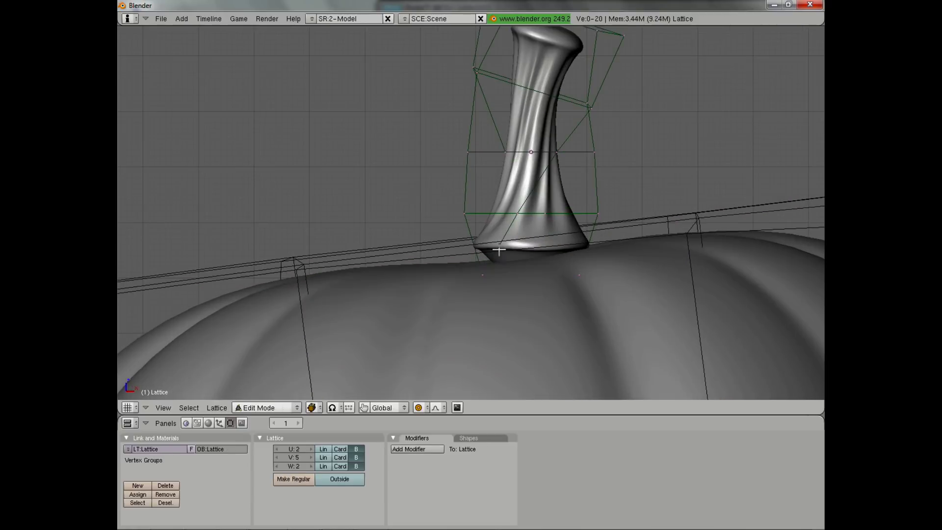
key(z)
drag(694, 318, 694, 318)
key(z)
key(z)
key(r)
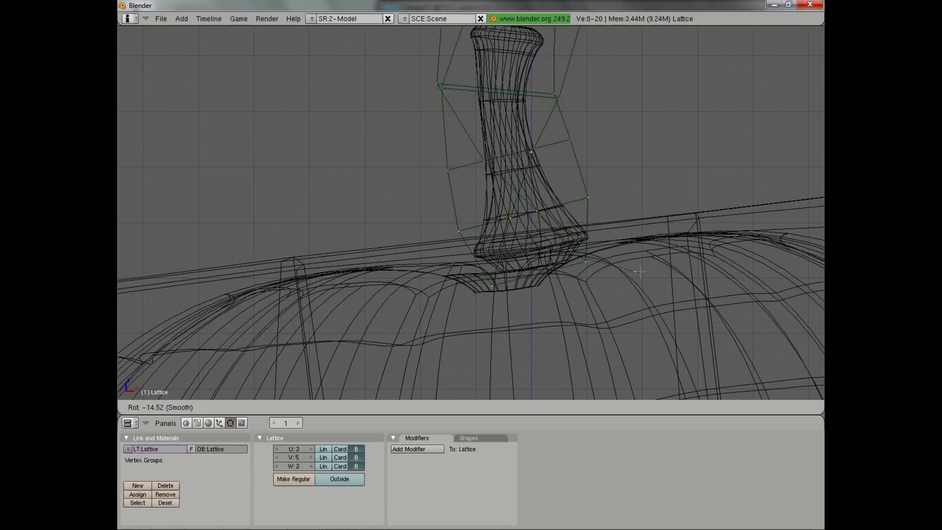
right_click(639, 270)
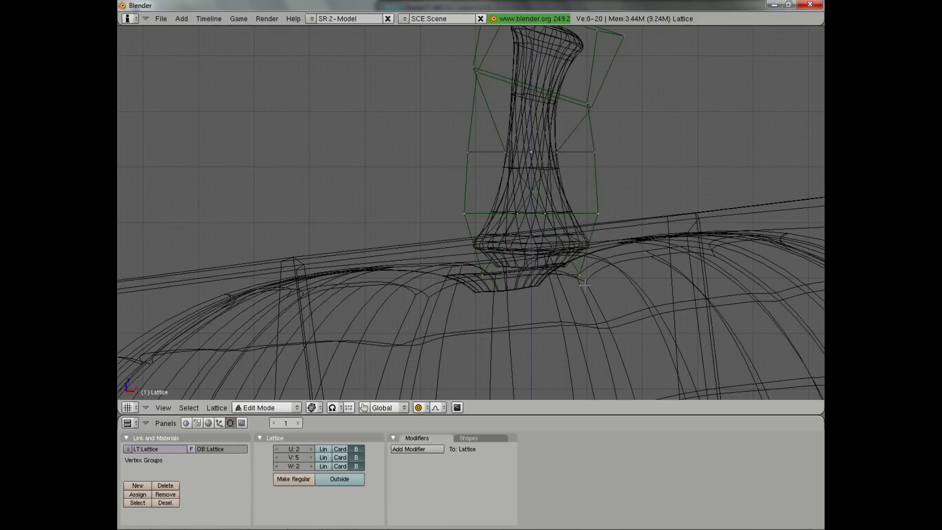
key(r)
click(622, 291)
- Move the selected lower lattice points about -0.03 in X and -0.04 in Z, turn off proportional editing and deselect everything
key(g)
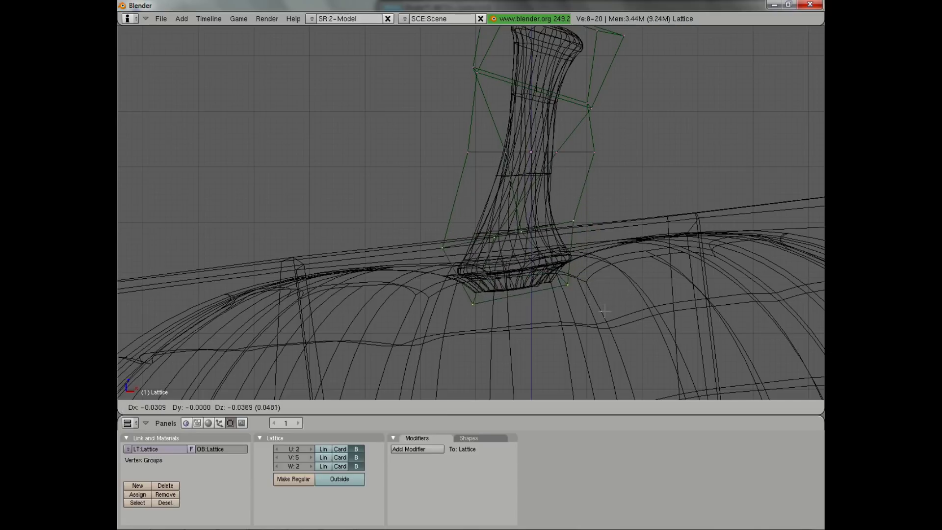
click(602, 312)
key(z)
shift+middle_drag(574, 216, 578, 246)
key(z)
key(a)
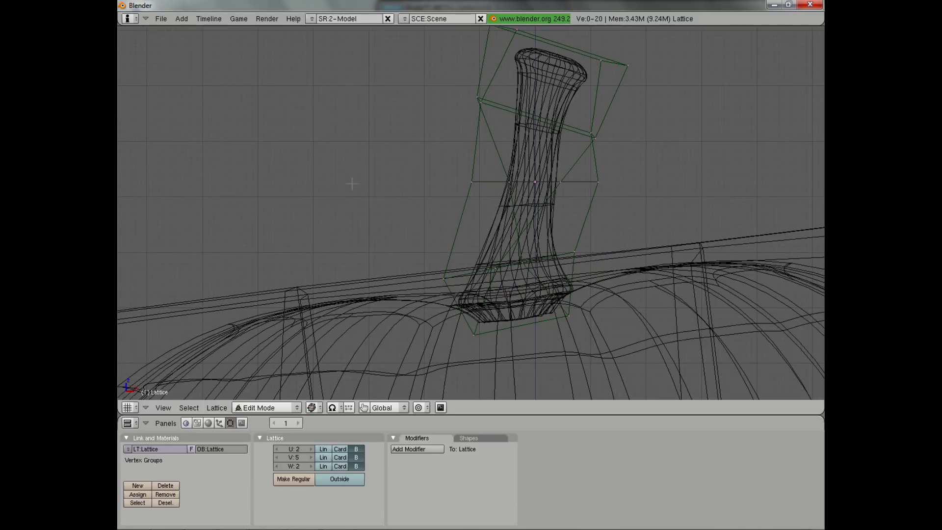
- Select the upper twelve points of the stem's lattice and shift them slightly toward negative X, in line with the moved base
drag(812, 3, 812, 2)
ctrl+middle_drag(429, 167, 428, 181)
drag(559, 3, 613, 20)
key(g)
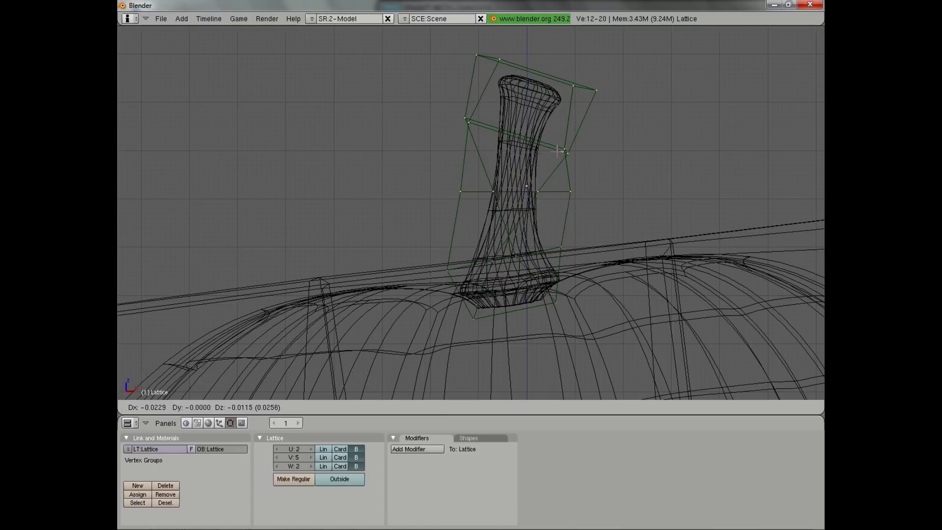
click(520, 170)
key(z)
mouse_move(513, 172)
middle_down()
mouse_move(473, 311)
mouse_move(531, 268)
middle_up()
- Select all points of the stem's lattice, move them until the stem sits in the pumpkin's top recess, and return to Object Mode
key(a)
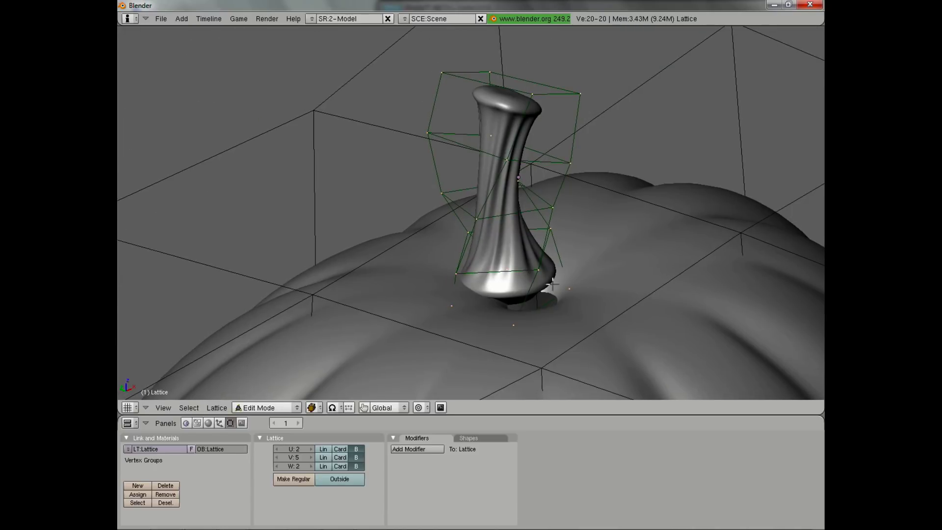
key(a)
key(g)
click(556, 286)
middle_drag(589, 147, 540, 255)
key(g)
click(565, 245)
key(g)
click(402, 212)
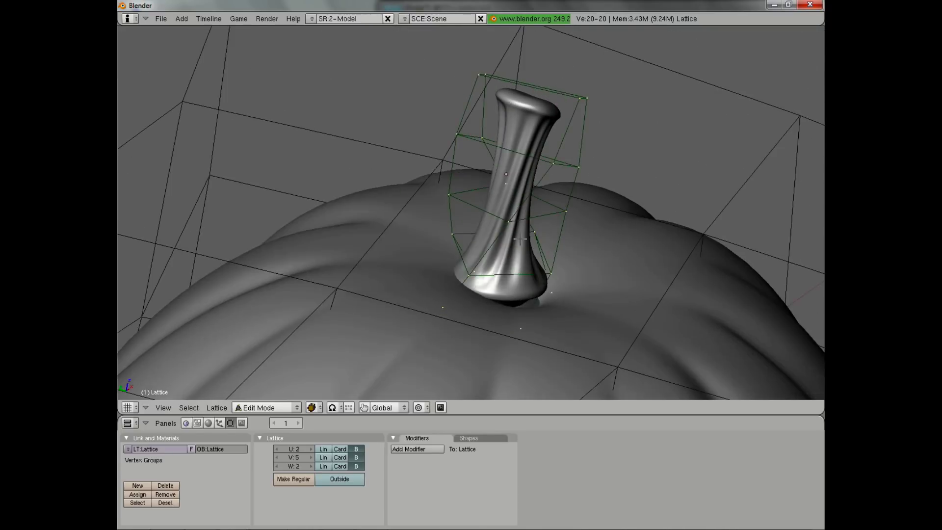
key(g)
click(667, 283)
scroll(667, 283, down, 6)
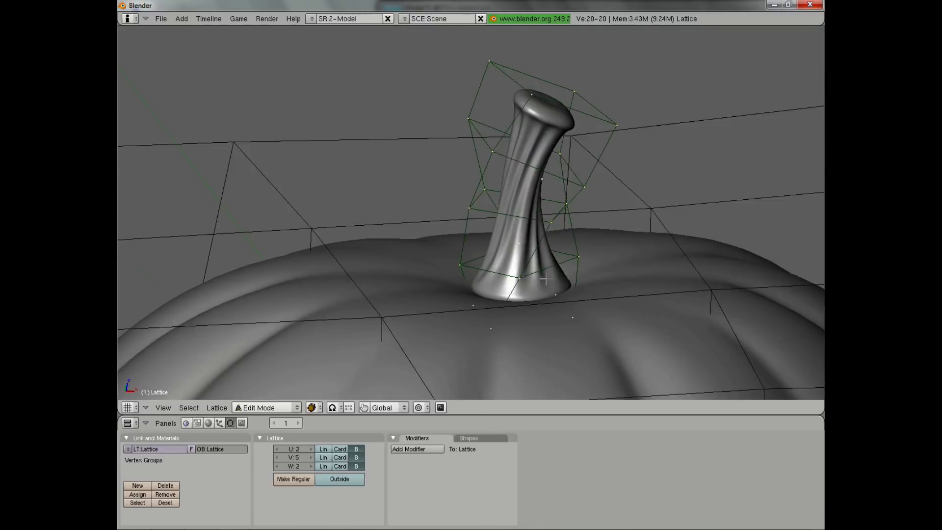
scroll(533, 223, down, 3)
key(Tab)
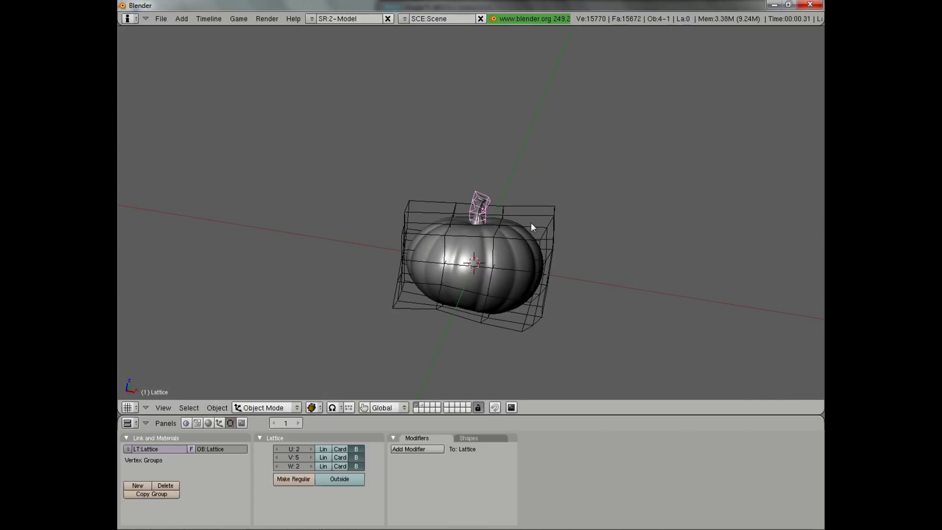
- Compare the pumpkin and stem with and without deformation by toggling the viewport display of their Lattice modifiers off and on
right_click(536, 222)
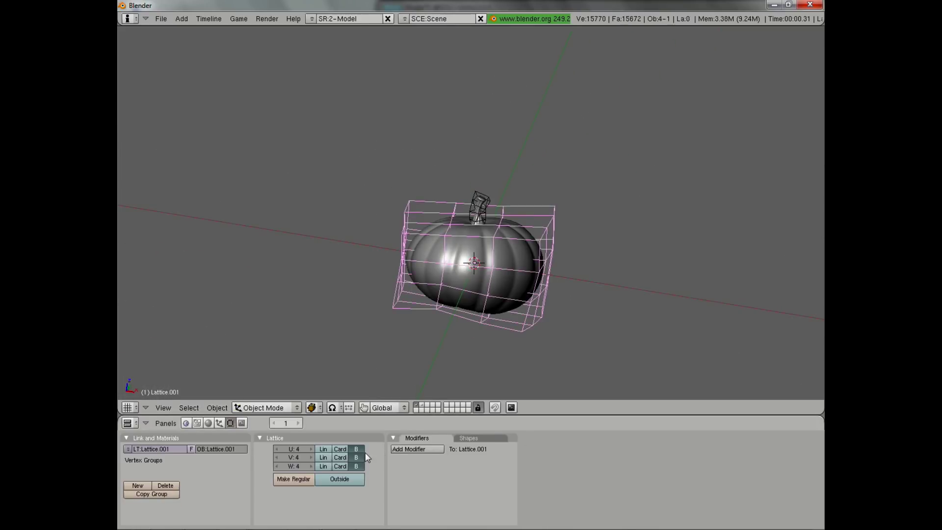
right_click(511, 314)
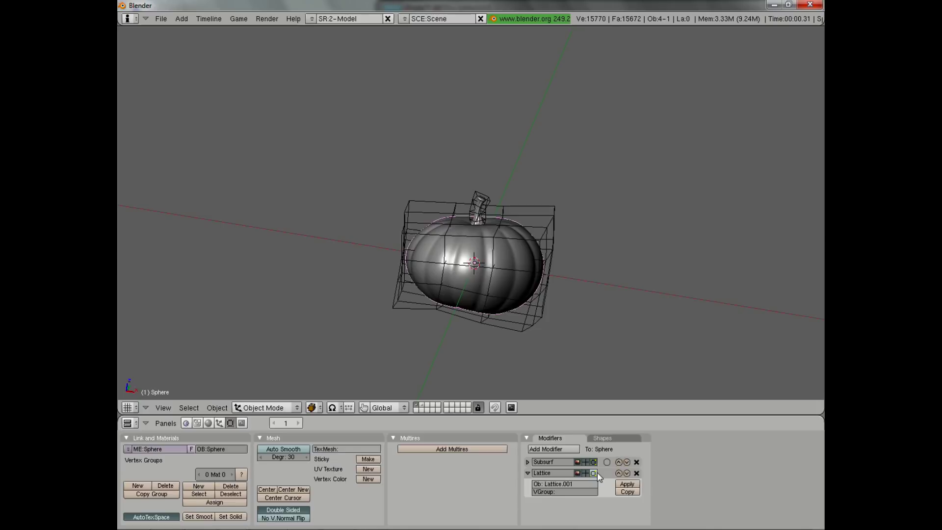
scroll(510, 209, up, 2)
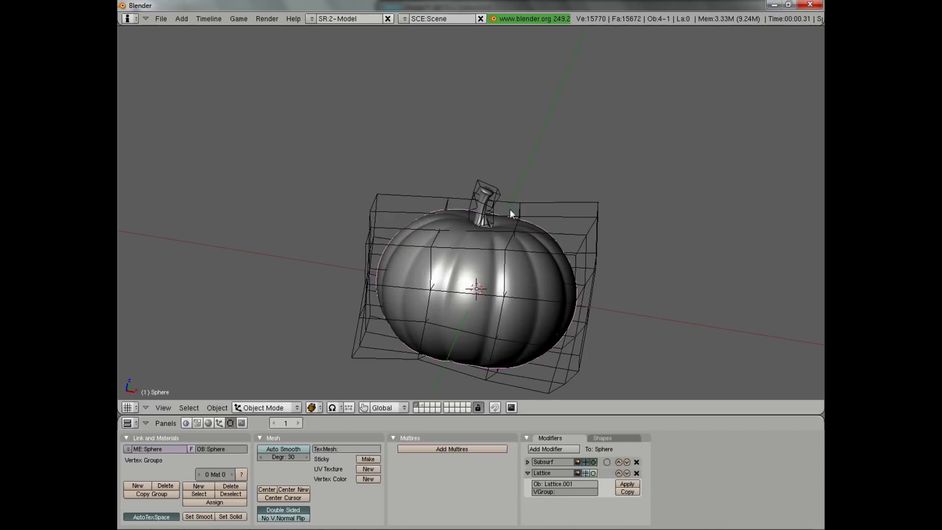
right_click(472, 191)
right_click(484, 193)
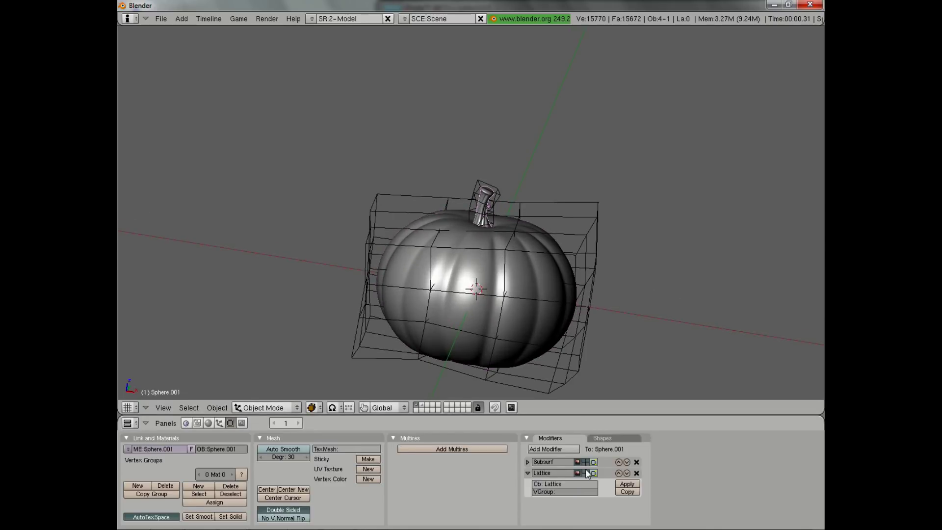
scroll(498, 226, up, 3)
middle_drag(424, 132, 540, 371)
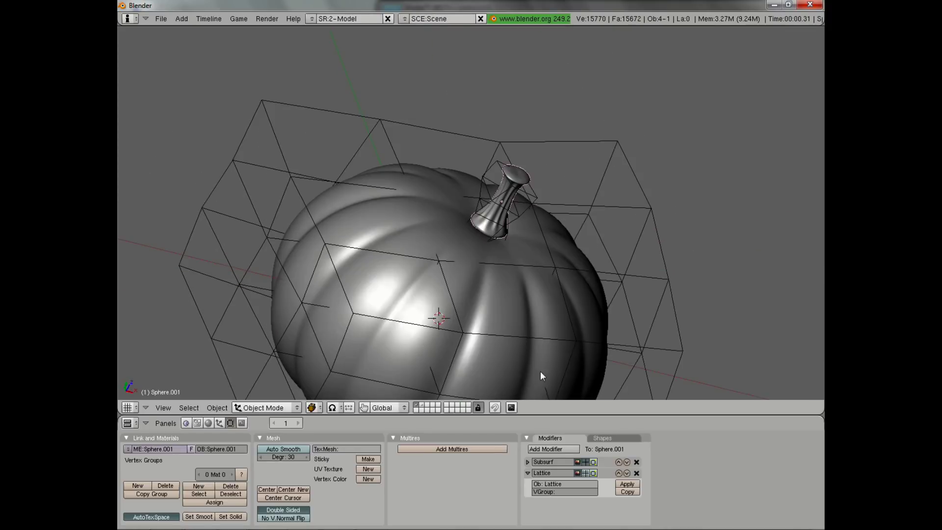
click(586, 473)
right_click(561, 242)
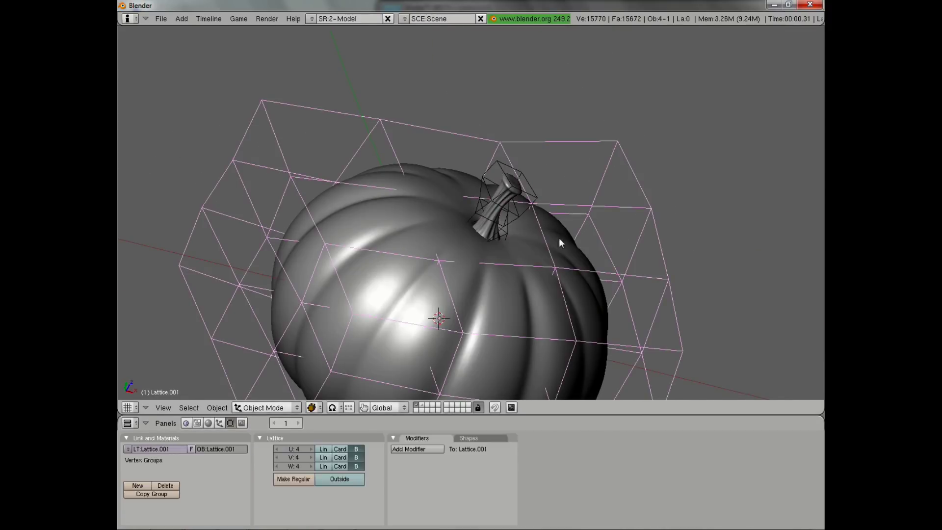
right_click(548, 265)
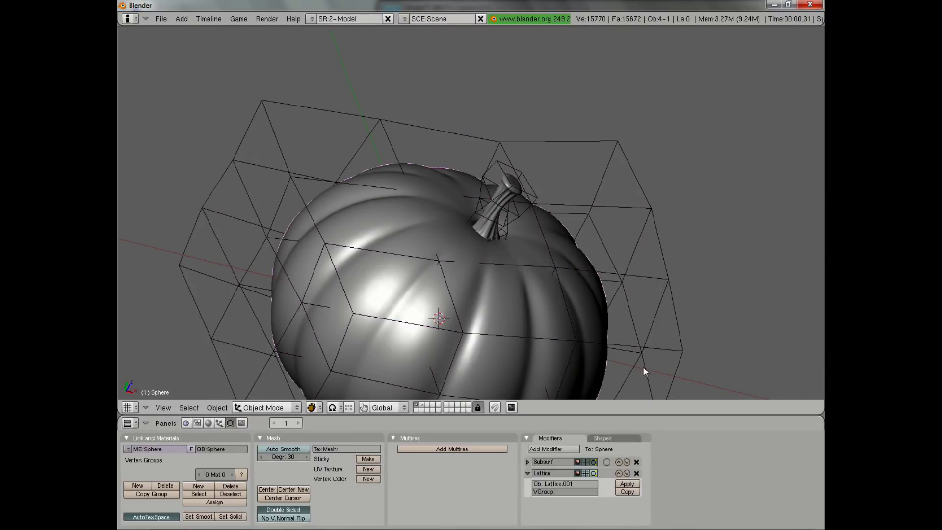
click(586, 473)
- Hide the pumpkin body's lattice and the stem's lattice
scroll(549, 246, down, 3)
middle_drag(549, 246, 562, 202)
right_click(562, 202)
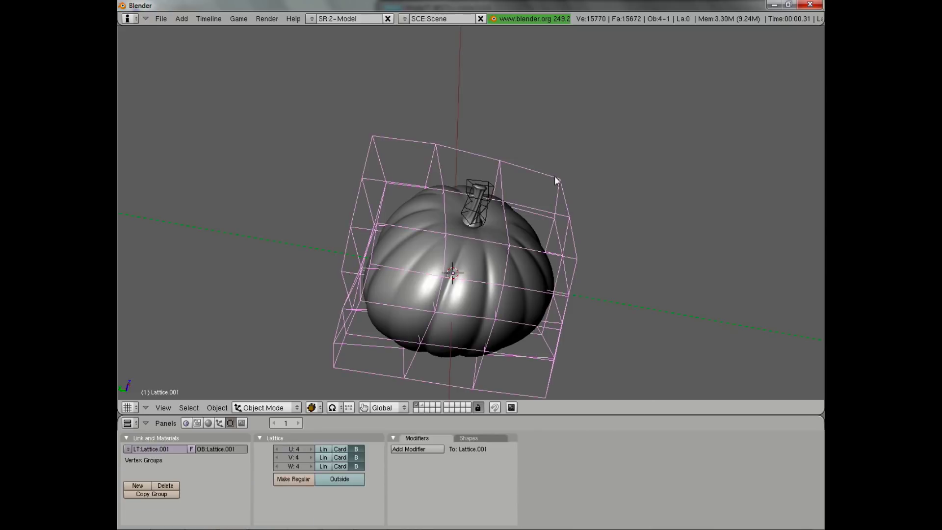
key(h)
right_click(494, 180)
key(h)
scroll(561, 228, up, 3)
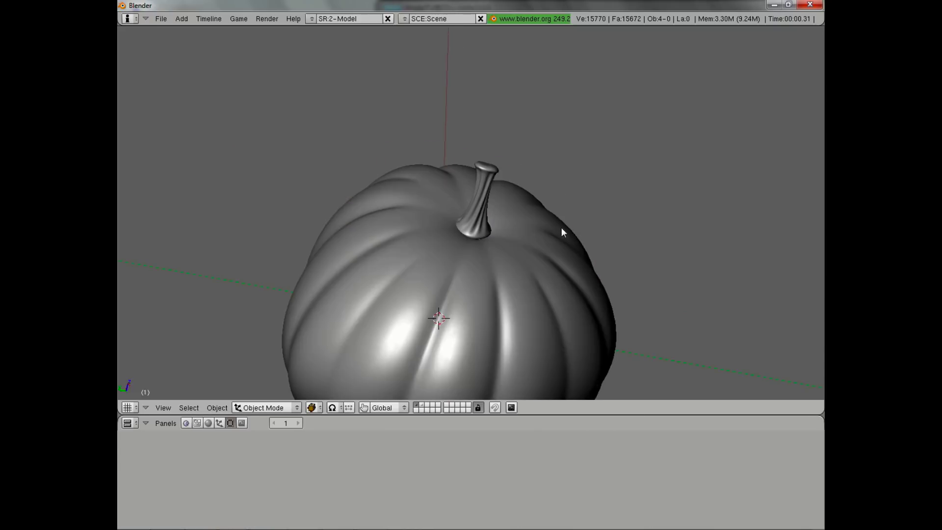
- Examine the pumpkin's shape and grooves from several sides and from above
middle_drag(561, 228, 385, 143)
scroll(384, 216, down, 3)
middle_drag(385, 216, 506, 307)
scroll(574, 227, up, 3)
key(Tab)
key(Tab)
scroll(457, 299, down, 4)
scroll(506, 307, up, 3)
middle_drag(520, 257, 526, 293)
scroll(527, 293, up, 3)
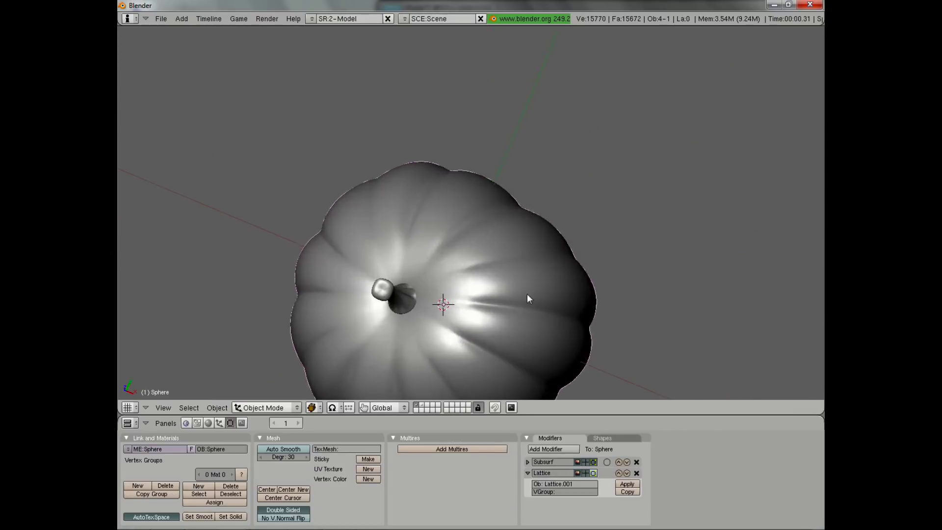
- In Edit Mode, select the edge loop along one of the pumpkin's grooves, scale it slightly outward, and deselect it
key(Tab)
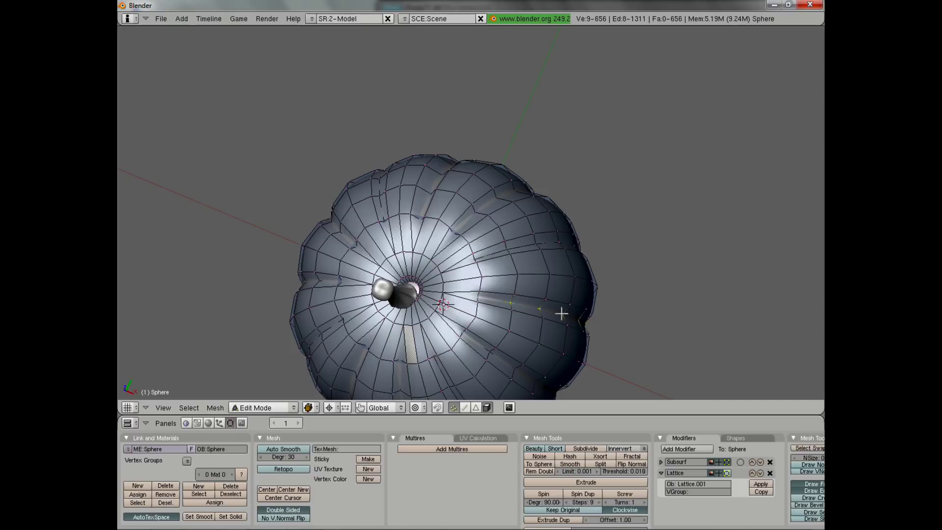
key(s)
click(626, 313)
key(a)
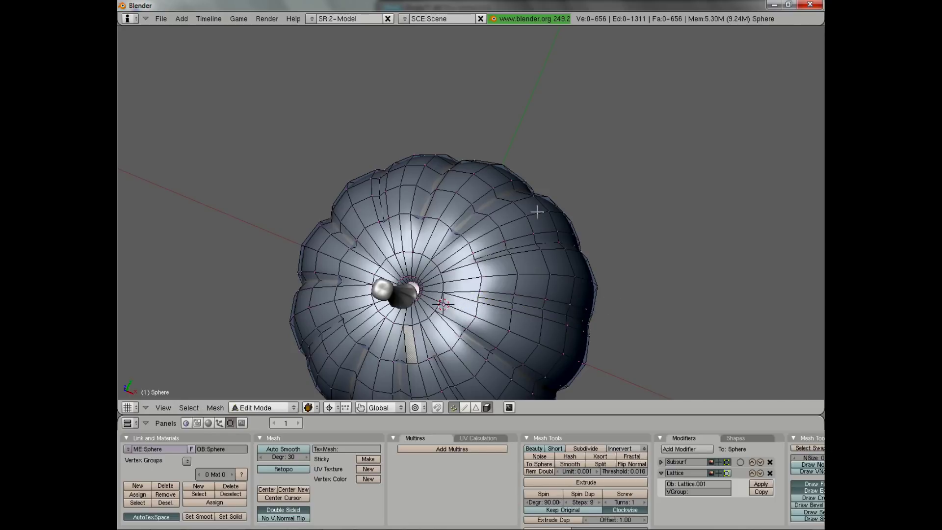
key(z)
key(z)
- Select two neighbouring groove edge loops on the pumpkin's far side in turn and scale each outward, the second by about 1.01
alt+right_click(436, 182)
middle_drag(436, 182, 510, 230)
key(s)
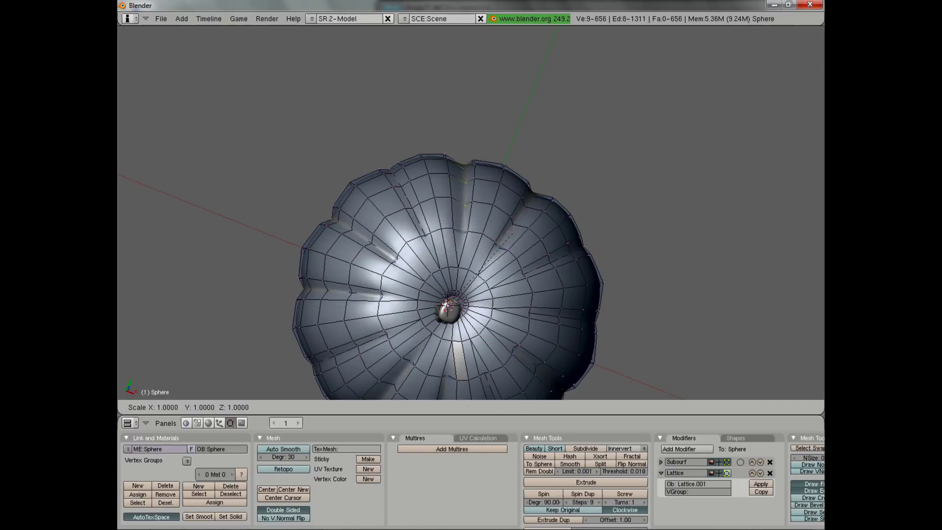
click(465, 250)
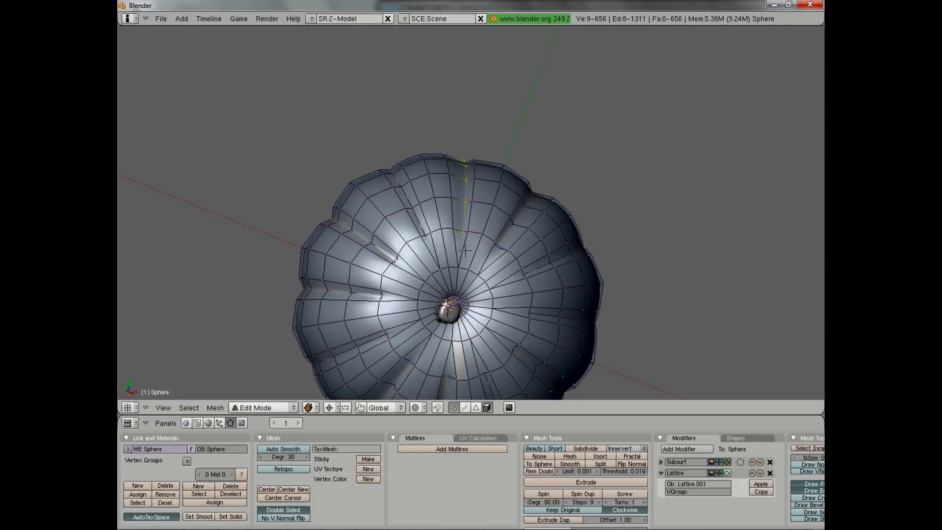
alt+right_click(421, 219)
key(s)
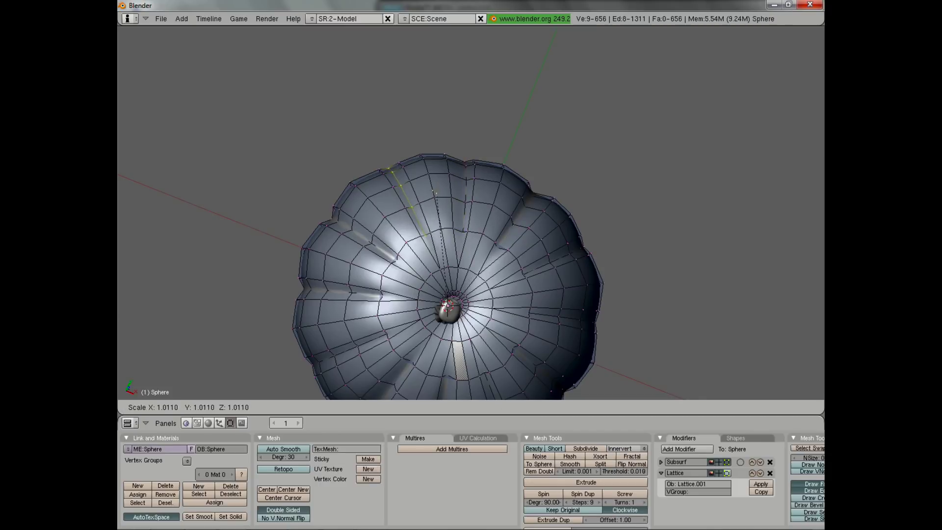
click(436, 193)
key(a)
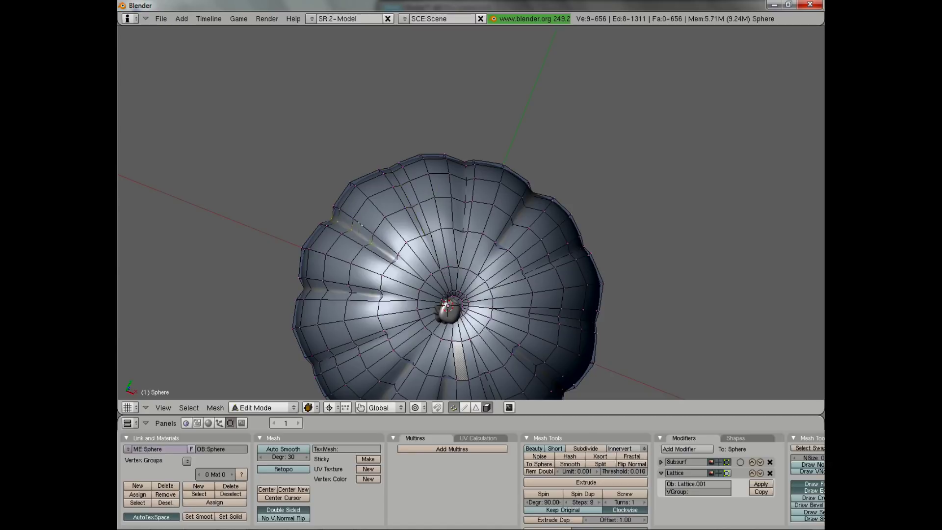
- Select the strip of edge loops forming the next groove and rotate it slightly around the pumpkin to vary the rib spacing
alt+shift+right_click(360, 225)
key(r)
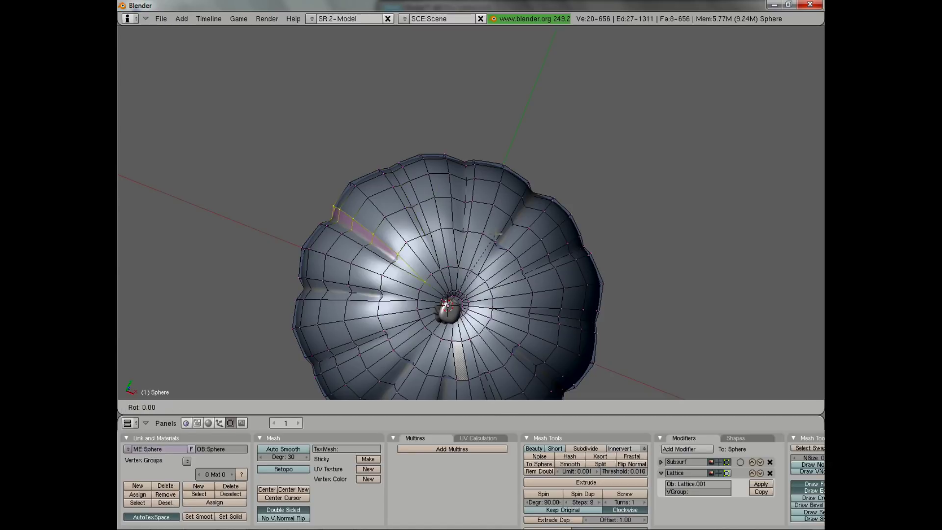
key(z)
click(498, 238)
key(a)
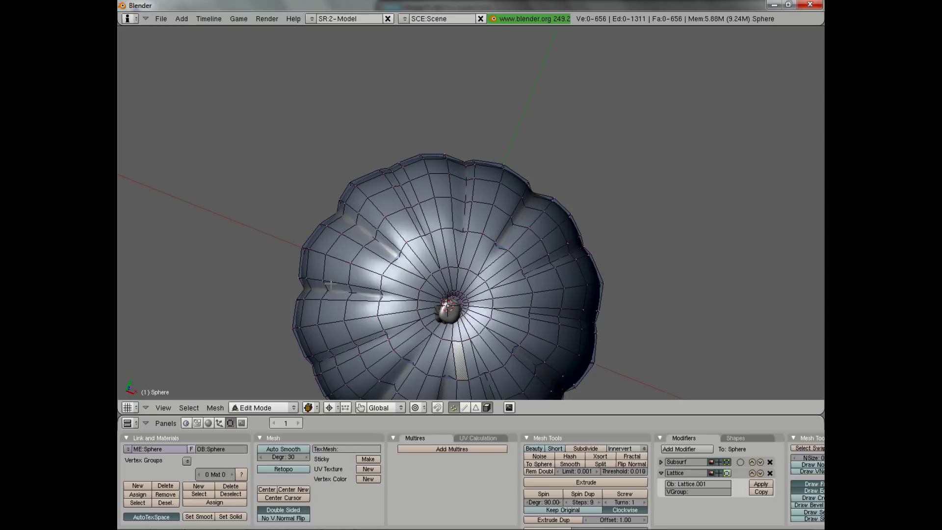
- Rotate the edge loops of the following groove about 4.6 degrees around the pumpkin and return to Object Mode
alt+right_click(330, 284)
key(r)
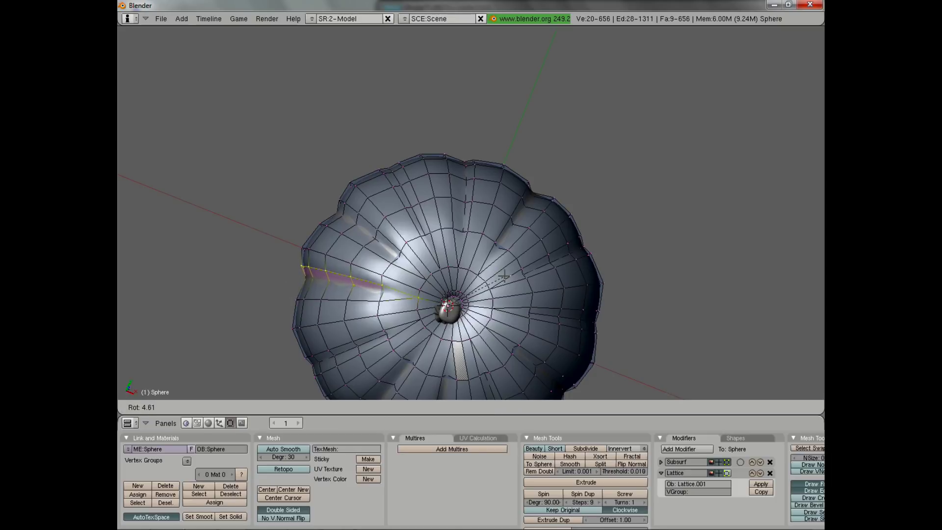
click(504, 275)
key(a)
key(Tab)
scroll(457, 277, down, 2)
middle_drag(465, 284, 396, 279)
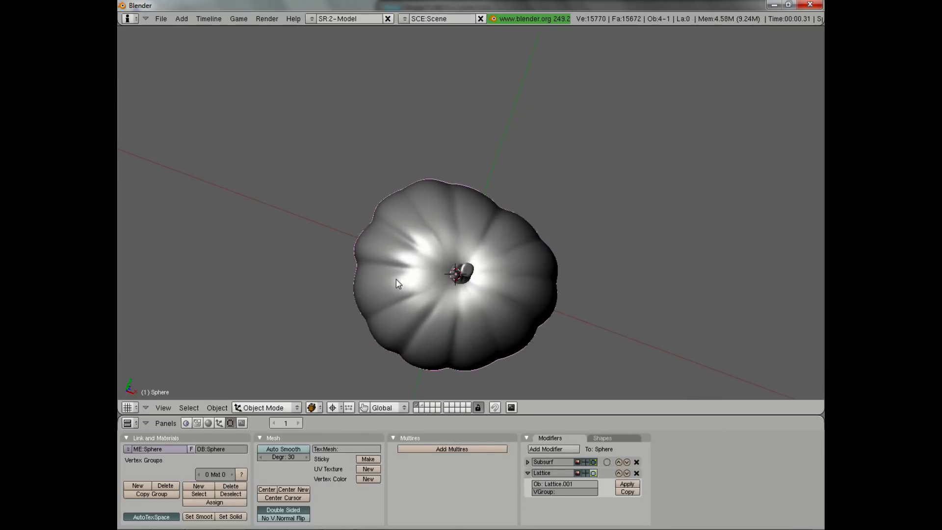
- In Edit Mode, select a single edge loop in the groove on the negative X side and rotate it slightly about global Z
key(Tab)
scroll(396, 279, up, 1)
alt+right_click(368, 278)
key(r)
key(z)
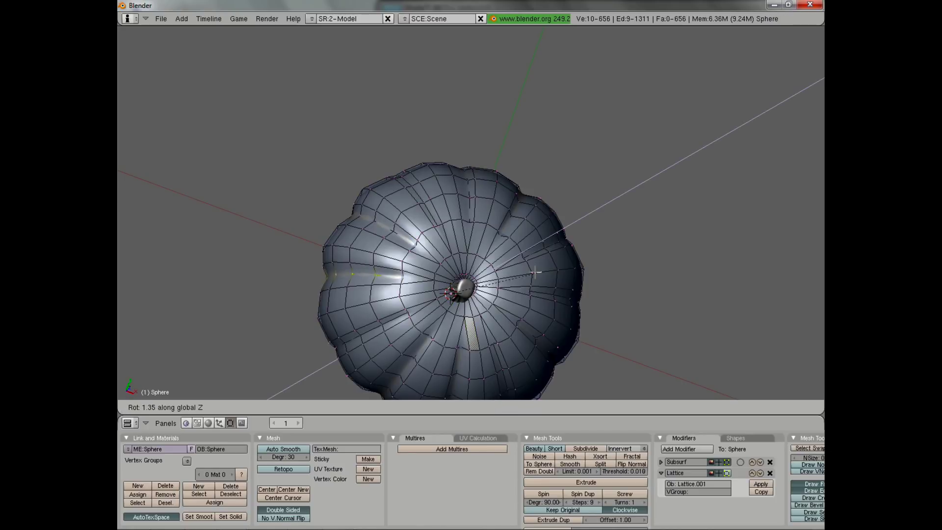
click(536, 269)
- Scale the selected groove edge loop up to about 1.05 to make the groove shallower and return to Object Mode
mouse_move(373, 264)
middle_down()
mouse_move(366, 132)
mouse_move(368, 260)
mouse_move(386, 297)
mouse_move(362, 268)
middle_up()
key(s)
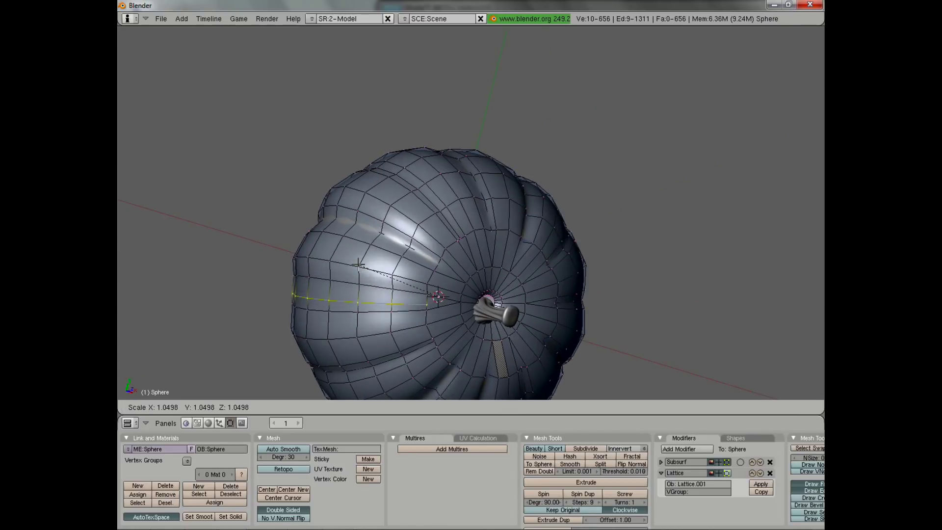
click(359, 263)
key(Tab)
middle_drag(369, 272, 339, 237)
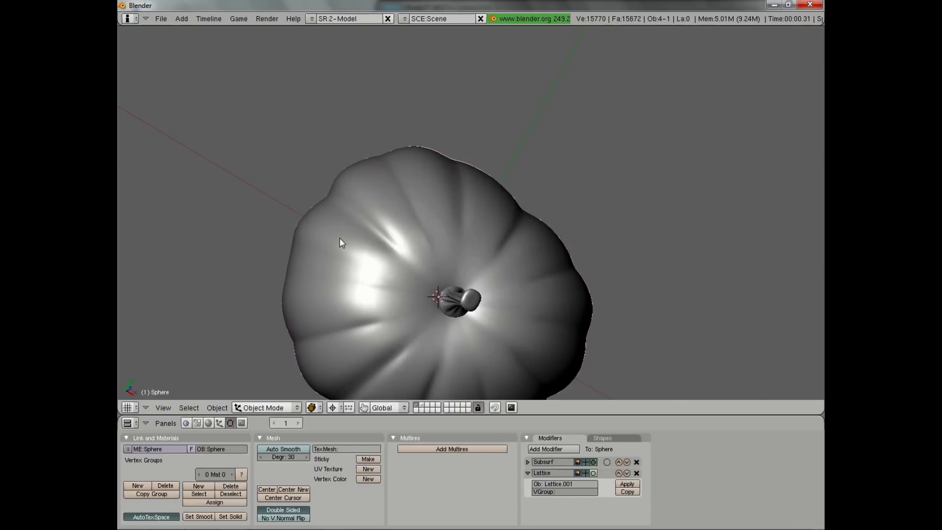
- Back in Edit Mode, scale the same groove edge loop down to about 0.986 and deselect it
scroll(443, 264, down, 3)
middle_drag(442, 264, 422, 252)
scroll(422, 252, up, 2)
key(Tab)
key(s)
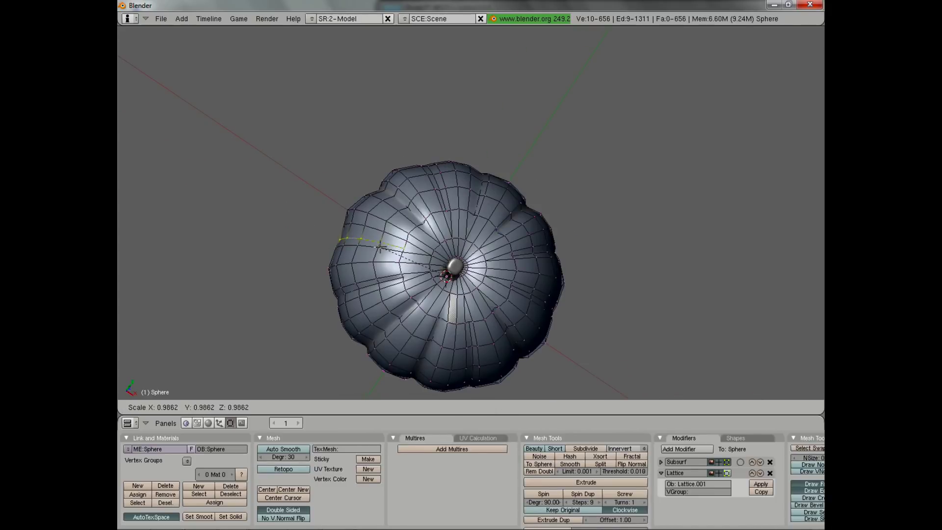
click(380, 247)
key(a)
alt+right_click(342, 249)
key(s)
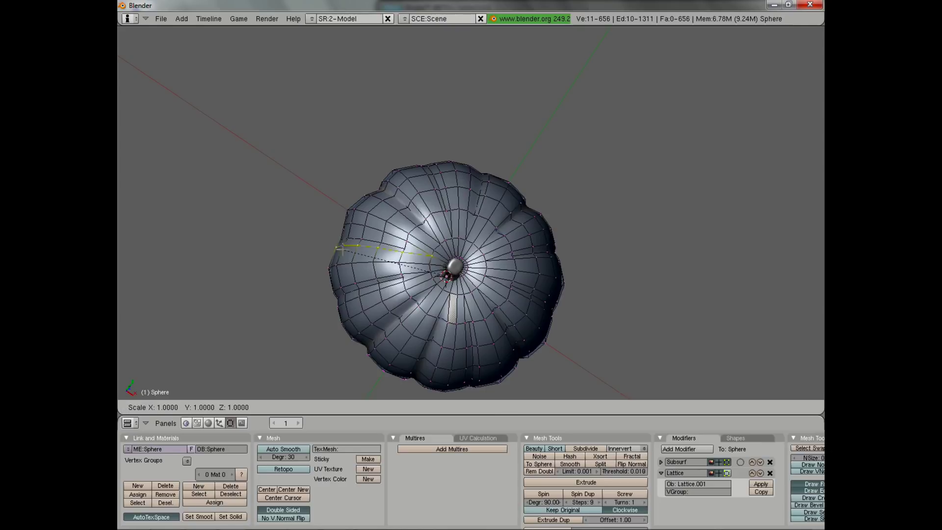
key(Escape)
- Return to Object Mode and save the pumpkin's Blender file
key(Tab)
middle_drag(399, 307, 425, 312)
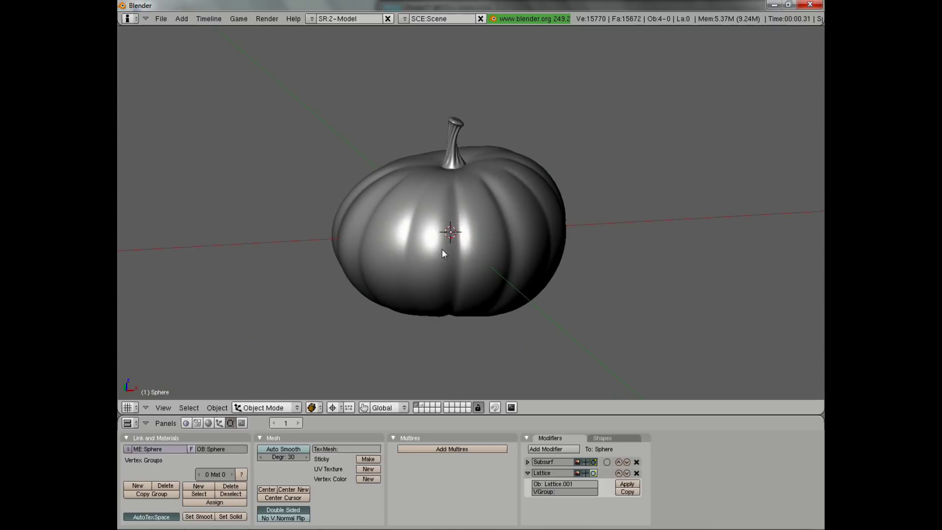
middle_drag(441, 252, 531, 293)
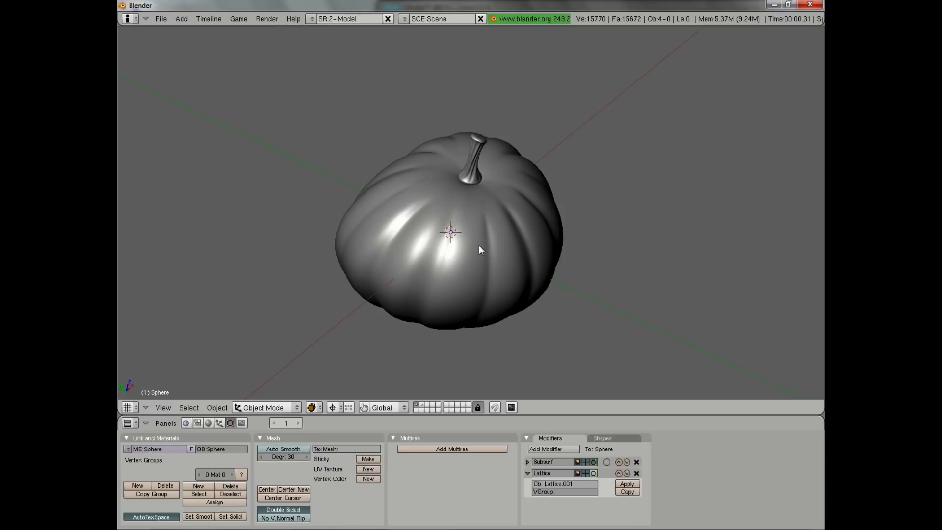
key(ctrl+w)
click(779, 53)
middle_drag(788, 49, 561, 216)
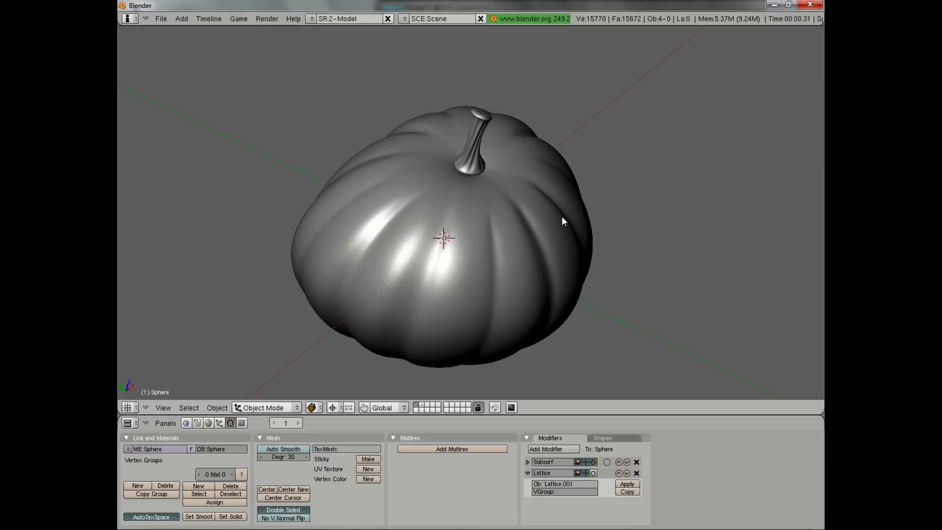
middle_drag(507, 269, 500, 243)
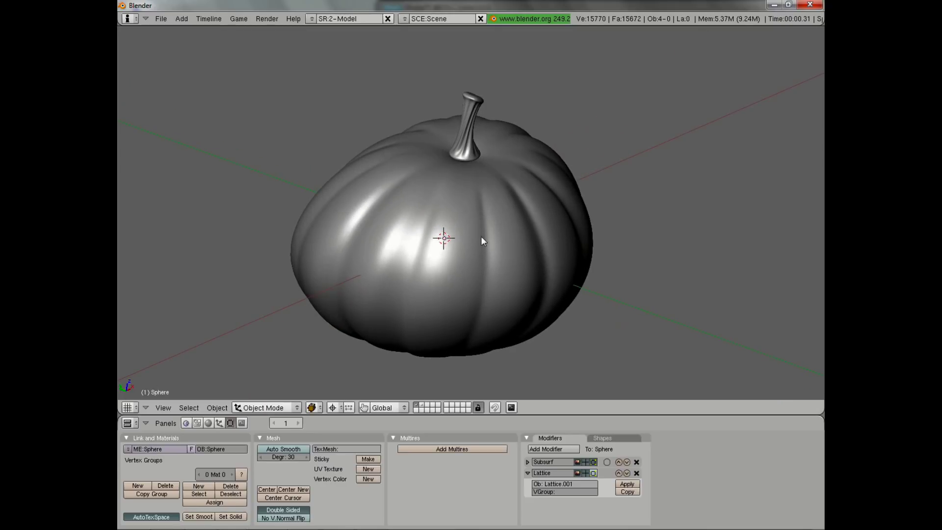